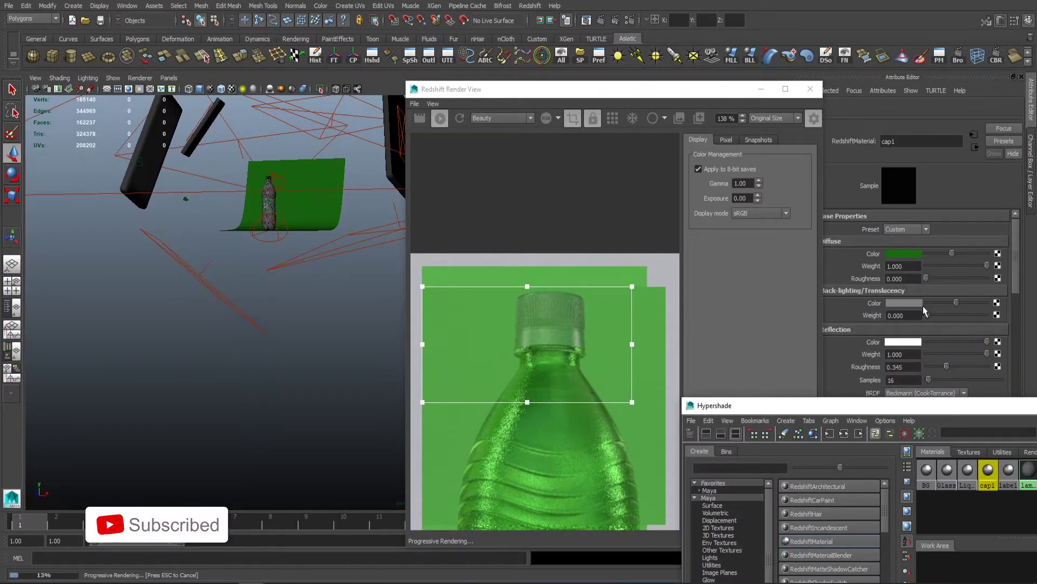
Set the cap1 material's back-lighting color to bright green and its back-lighting weight to about 0.817.
left_click(912, 303)
left_click(909, 308)
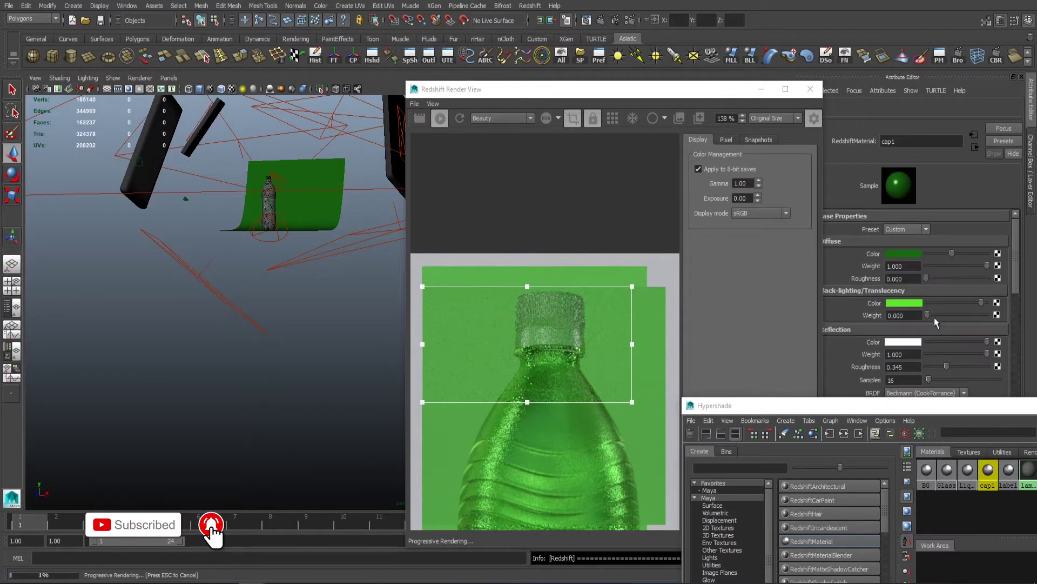
left_click_drag(931, 316, 953, 313)
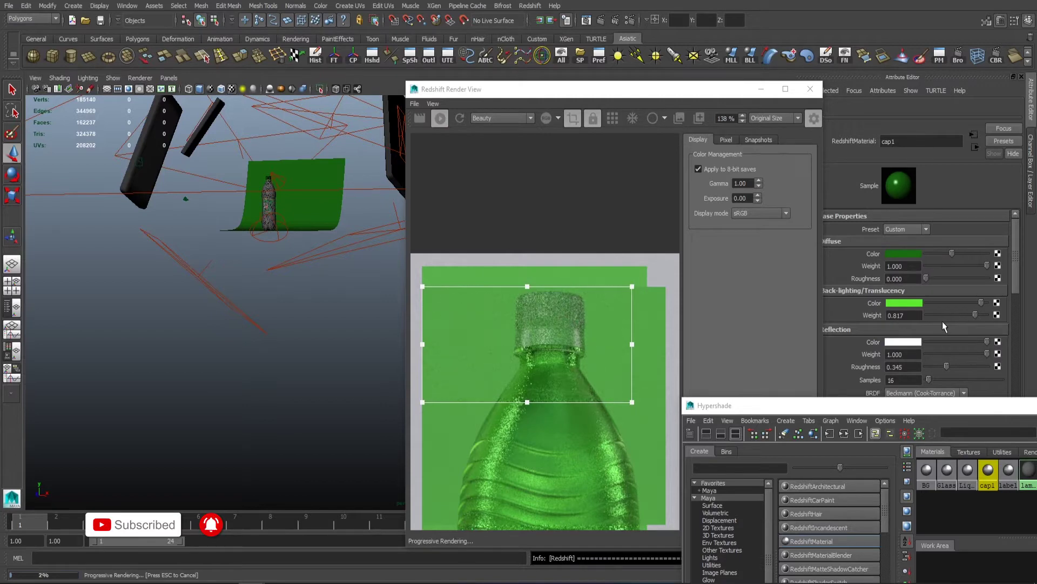
left_click(542, 356)
scroll(543, 355, "up", 2)
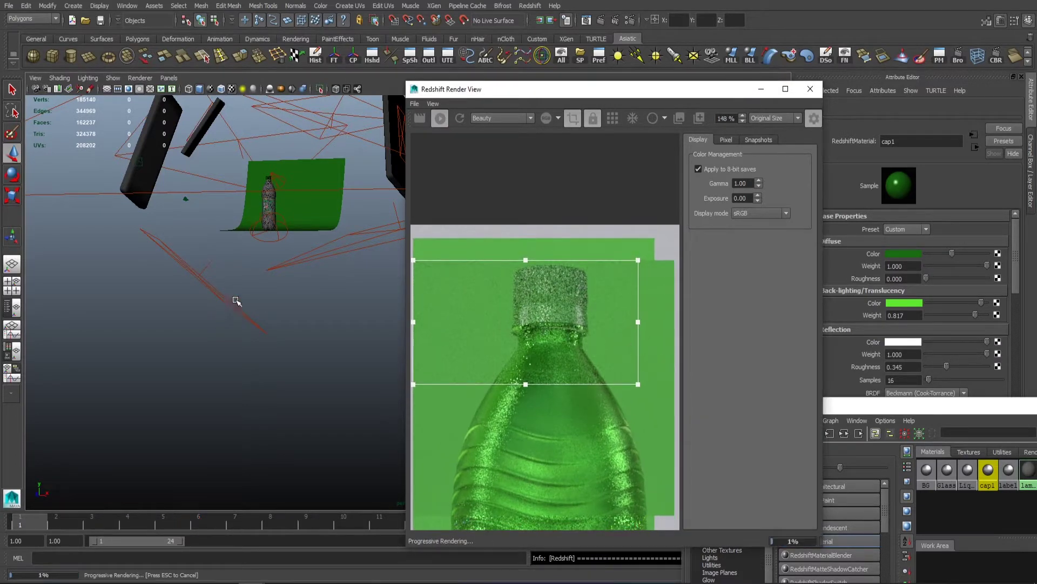
Set the cap1 material's reflection color to the light green from the color history (0.734, 0.961, 0.659).
left_click_drag(883, 411, 937, 420)
left_click(906, 342)
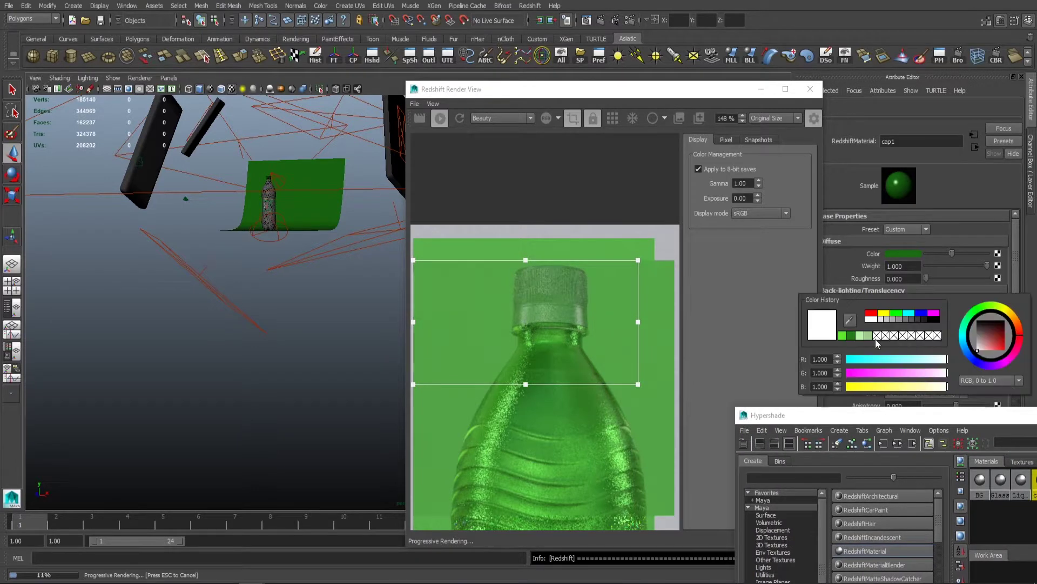
left_click(856, 335)
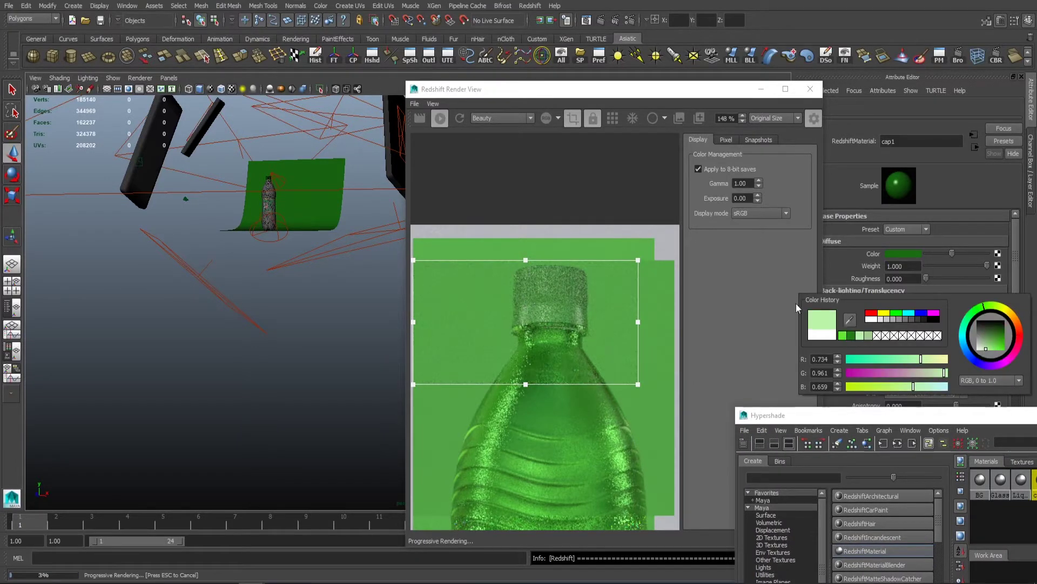
left_click(611, 323)
Narrow the render region from its left side so it frames the bottle cap more tightly.
scroll(612, 323, "up", 1)
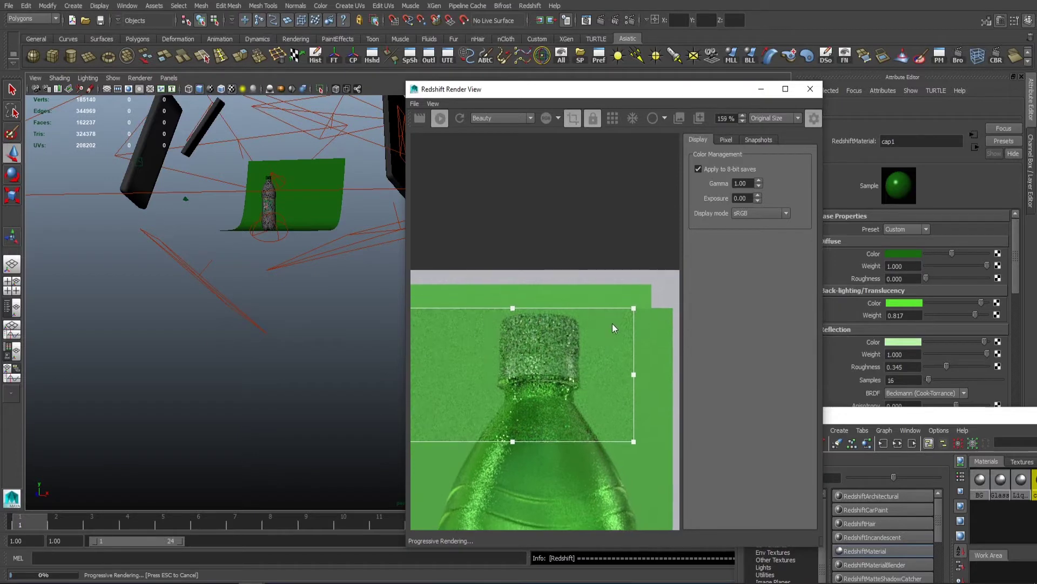
middle_click_drag(613, 324, 698, 326)
left_click_drag(477, 374, 551, 374)
middle_click_drag(586, 353, 561, 352)
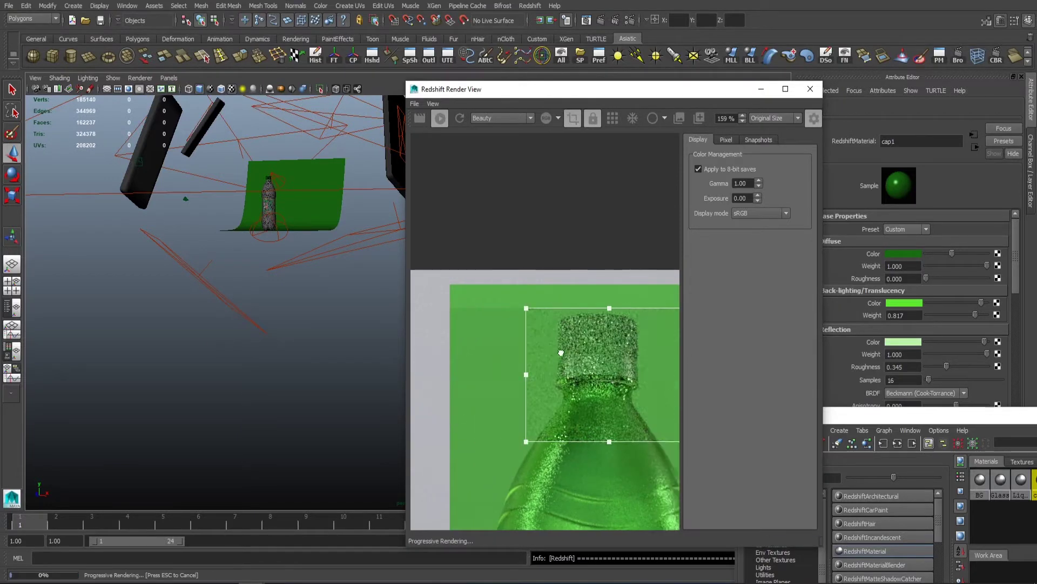
left_click_drag(561, 353, 550, 354)
Set the cap1 material's reflection samples to 32 and move the Hypershade window clear of the material attributes.
double_click(897, 380)
type("32")
key("Return")
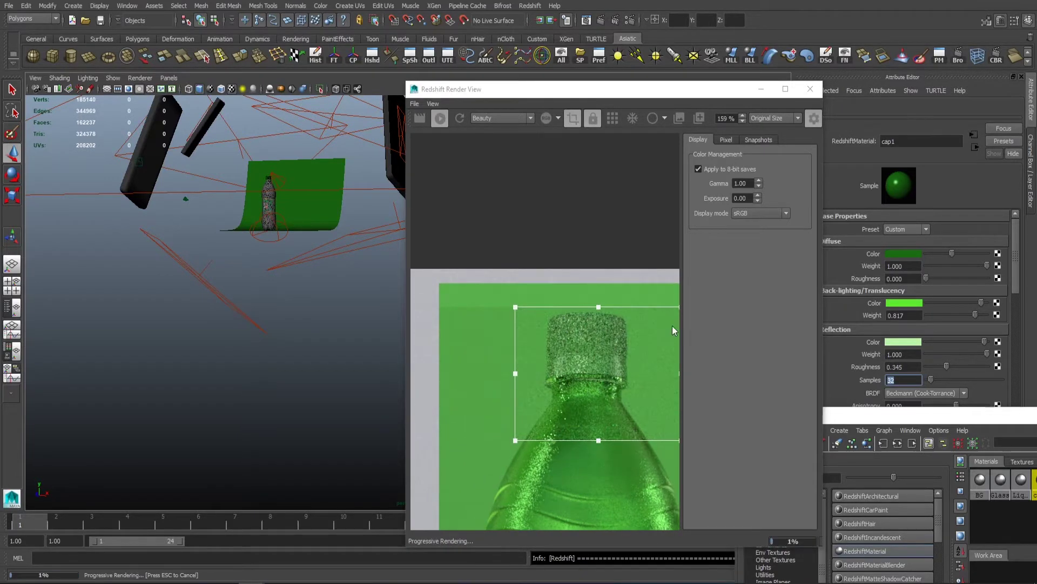
left_click_drag(929, 416, 1036, 459)
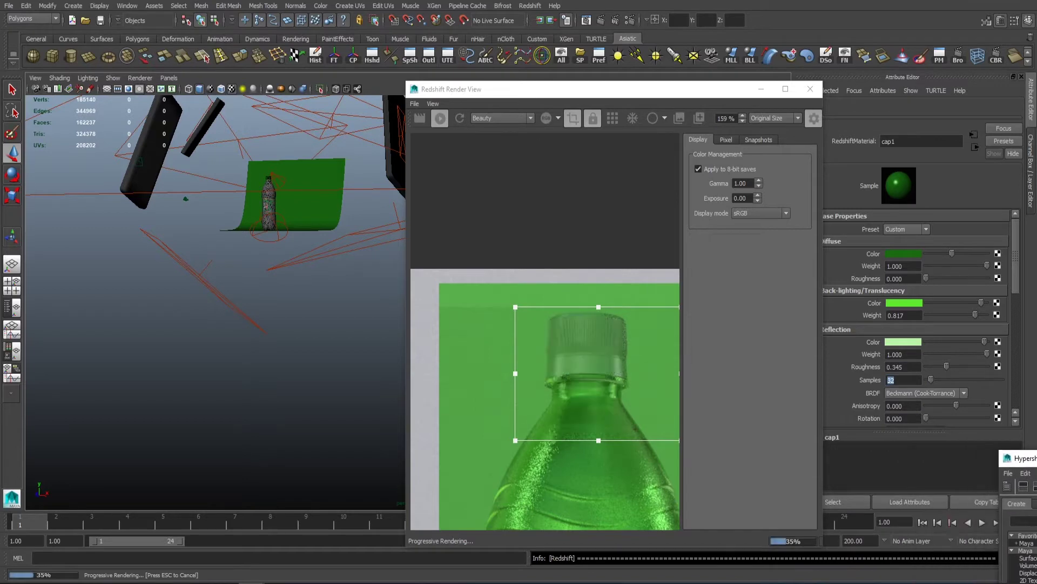
Select the physical light in front of the green backdrop and examine the cap and bottle shoulder in the render.
left_click(218, 290)
middle_click_drag(586, 387, 556, 206, "alt")
right_click_drag(610, 276, 407, 336, "alt")
mouse_move(116, 282)
left_mouse_down("alt")
mouse_move(65, 279)
mouse_move(113, 293)
left_mouse_up("alt")
middle_click_drag(544, 320, 537, 335, "alt")
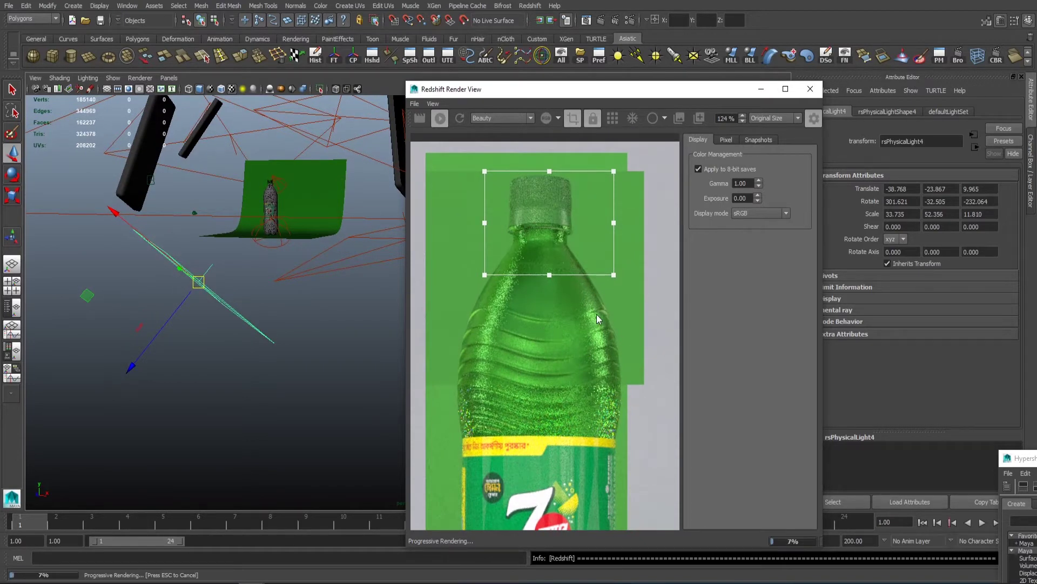
right_click_drag(511, 303, 567, 302, "alt")
middle_click_drag(614, 267, 621, 322, "alt")
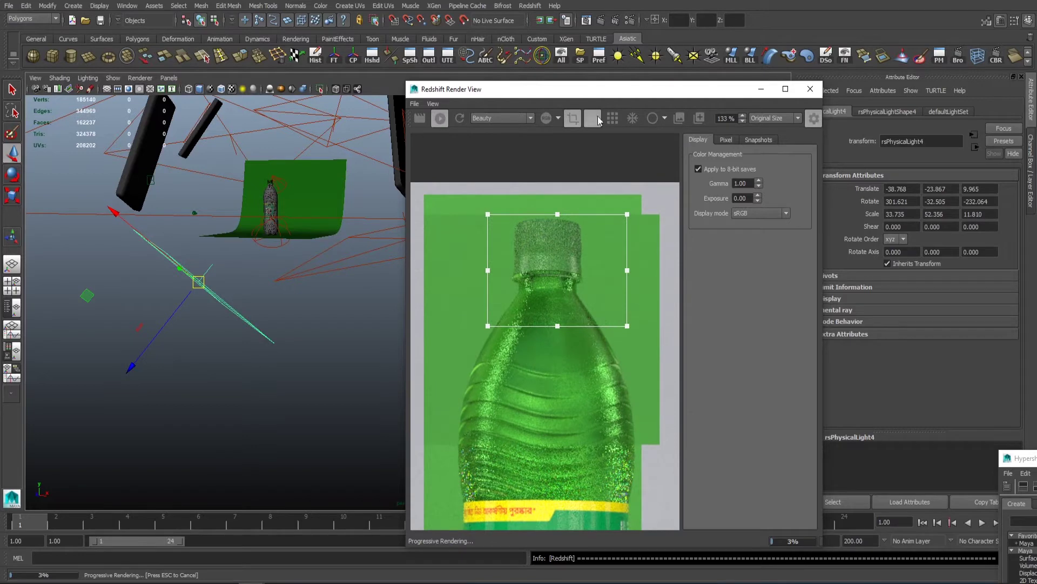
Stop the live render and bring the bottle's neck and shoulder up close in wireframe display.
left_click(439, 116)
left_click_drag(444, 93, 563, 174)
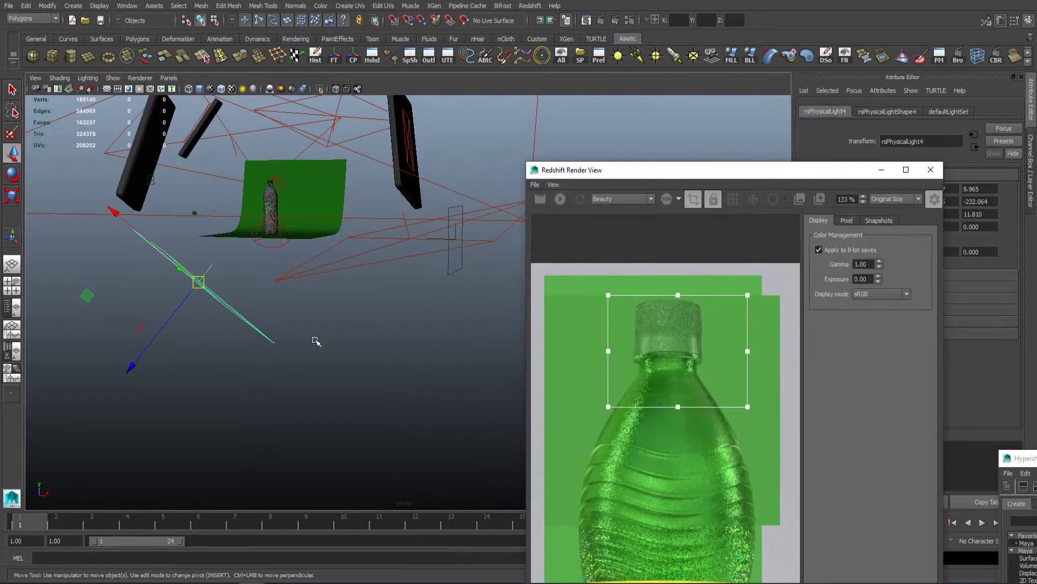
left_click(315, 335)
scroll(220, 306, "up", 8)
middle_click_drag(287, 241, 354, 262, "alt")
key("4")
right_click_drag(289, 261, 274, 225, "alt")
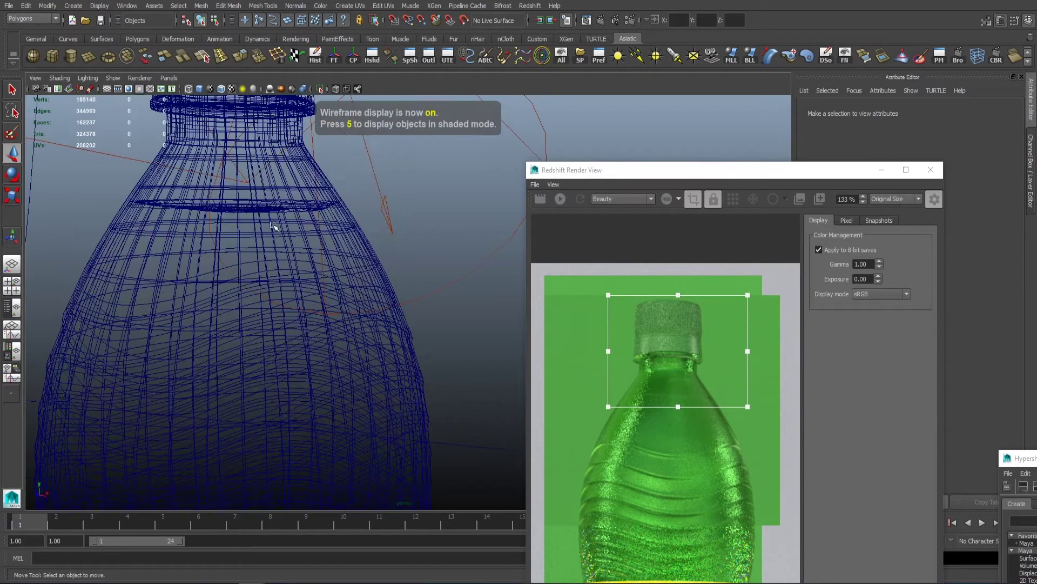
Add the bottle body to a new display layer and set that layer to Template.
left_click(257, 207)
left_click_drag(649, 170, 568, 249)
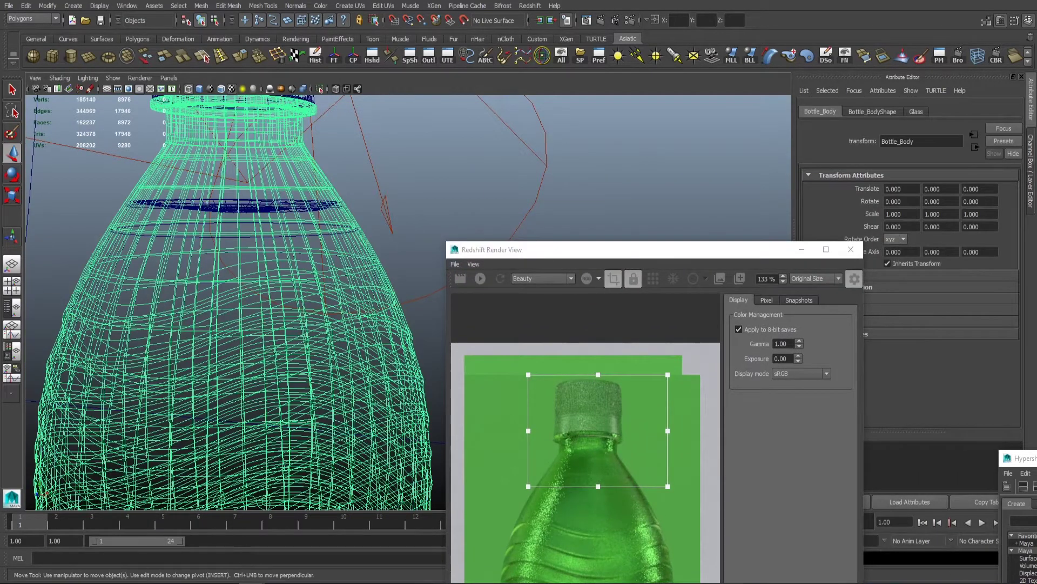
left_click(1029, 201)
left_click(1016, 396)
left_click(928, 411)
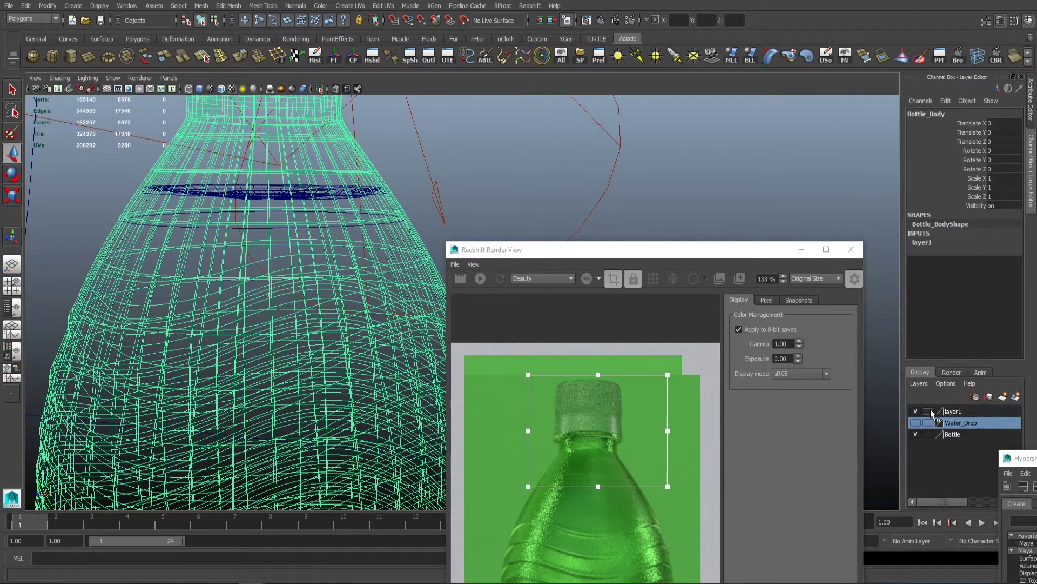
Select all the vertices of the liquid mesh's top surface inside the bottle.
left_click(308, 191)
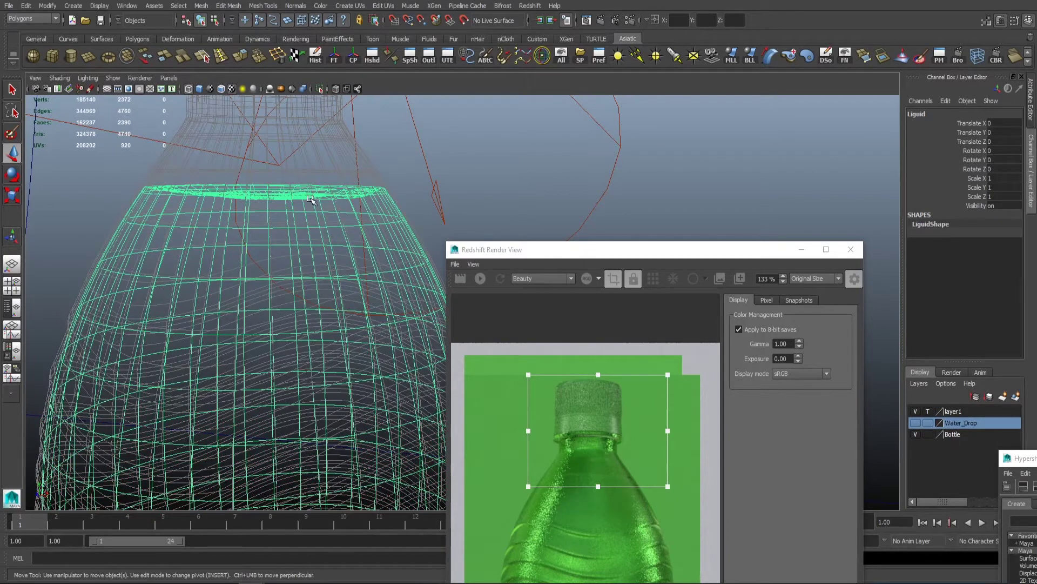
right_click_drag(291, 185, 227, 210)
middle_click_drag(227, 211, 181, 217, "alt")
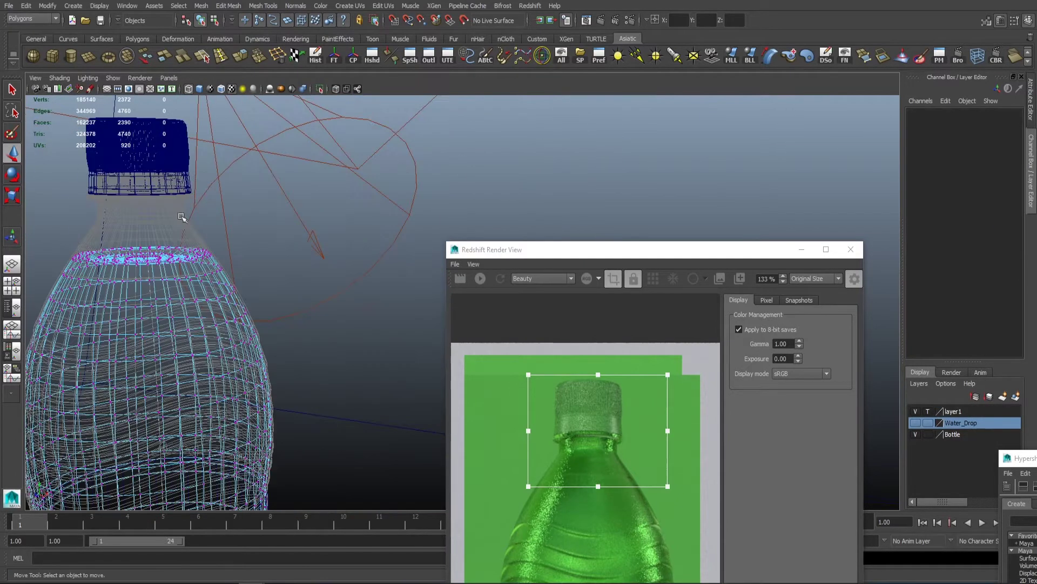
left_click(156, 257)
key("f")
scroll(162, 178, "down", 6)
middle_click_drag(309, 251, 246, 217, "alt")
left_click_drag(246, 216, 278, 199, "alt")
middle_click_drag(278, 199, 241, 199, "alt")
left_click_drag(168, 199, 463, 270)
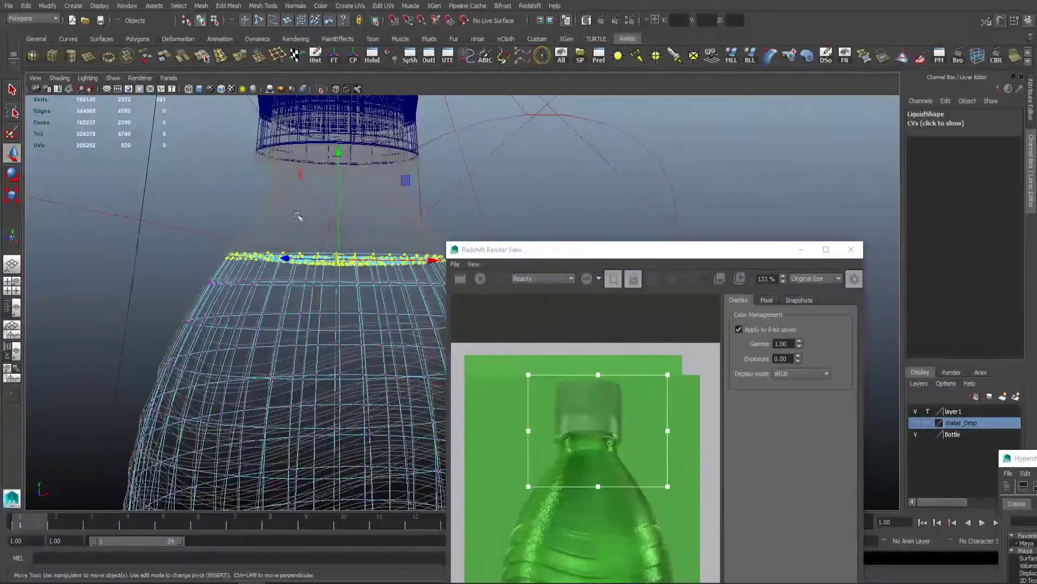
Rotate the liquid's top-surface vertices to tilt the liquid level, and set layer1 to Reference.
left_click_drag(298, 217, 370, 214, "alt")
key("e")
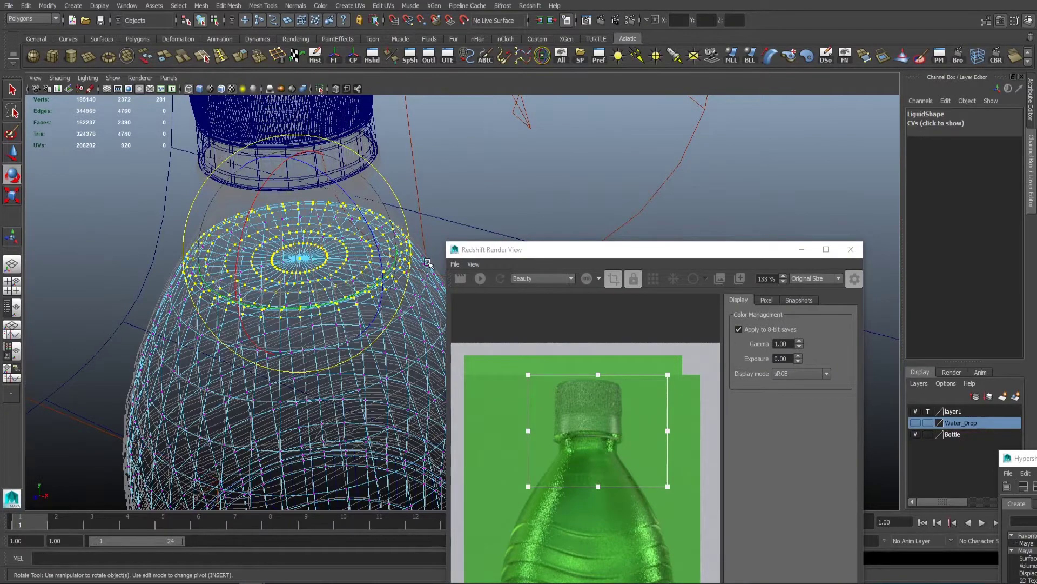
right_click_drag(428, 262, 498, 190)
left_click(386, 243)
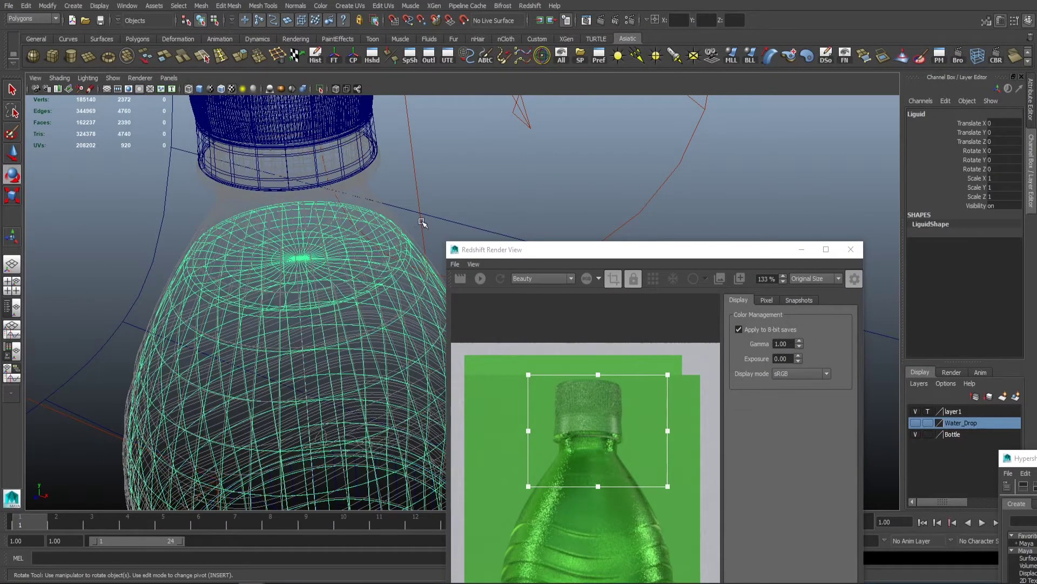
left_click_drag(448, 215, 367, 226, "alt")
right_click_drag(368, 226, 319, 227)
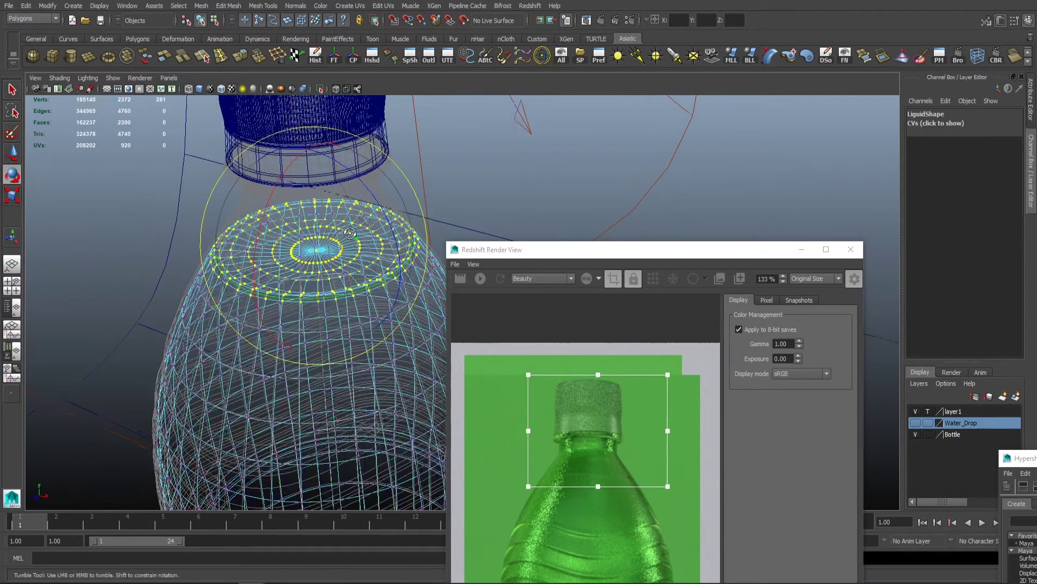
left_click_drag(323, 238, 350, 203, "alt")
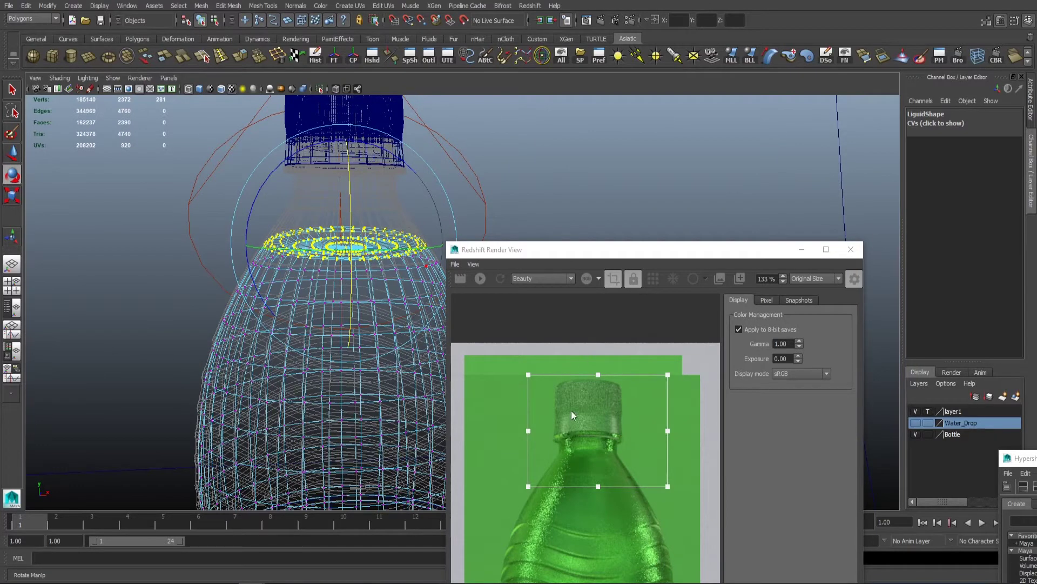
left_click(928, 412)
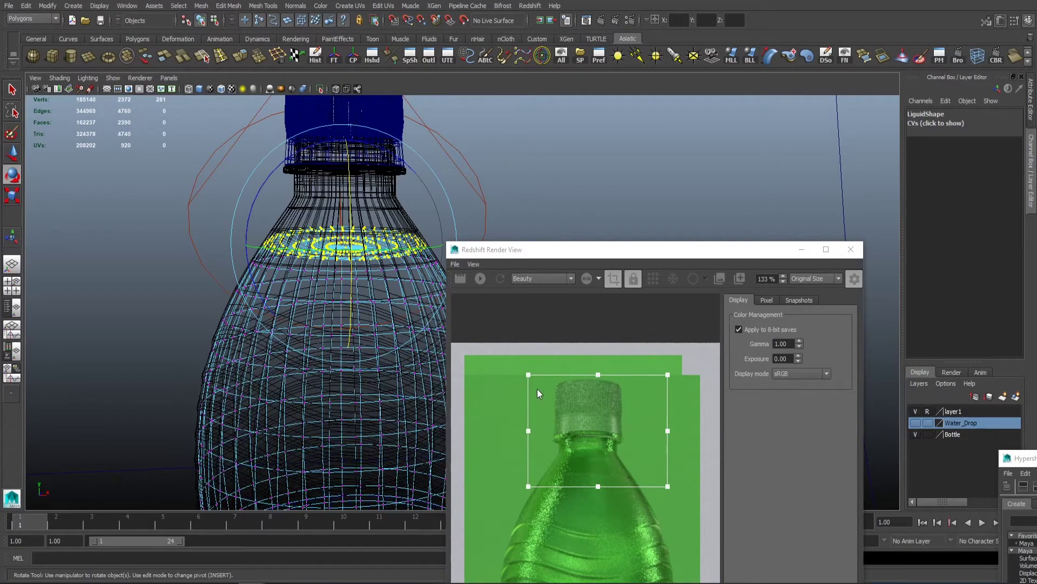
Fit the render region around the bottle's neck and upper shoulder and restart the live render.
left_click_drag(597, 373, 597, 420)
left_click_drag(597, 452, 595, 468)
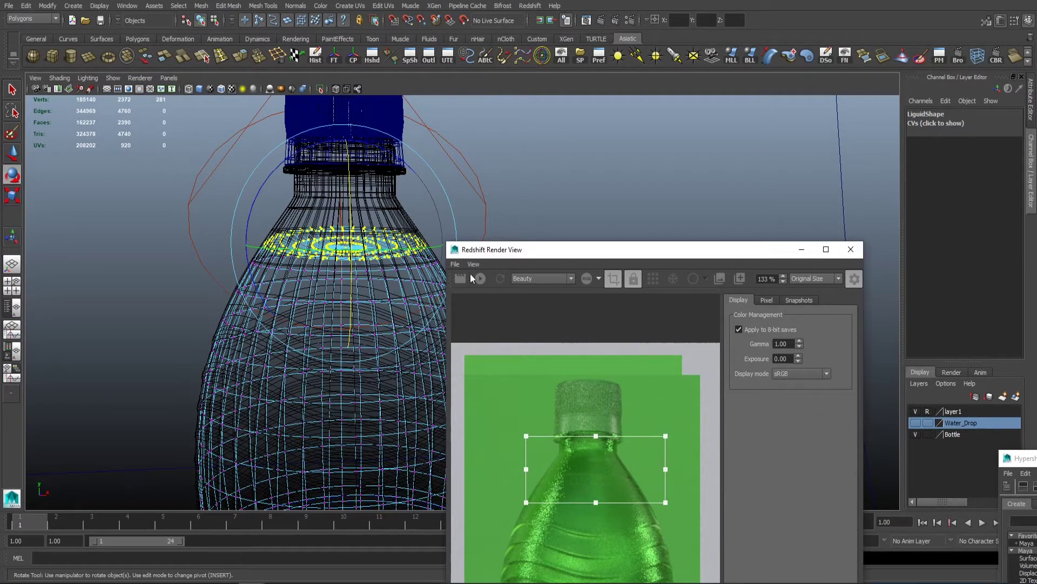
left_click(476, 278)
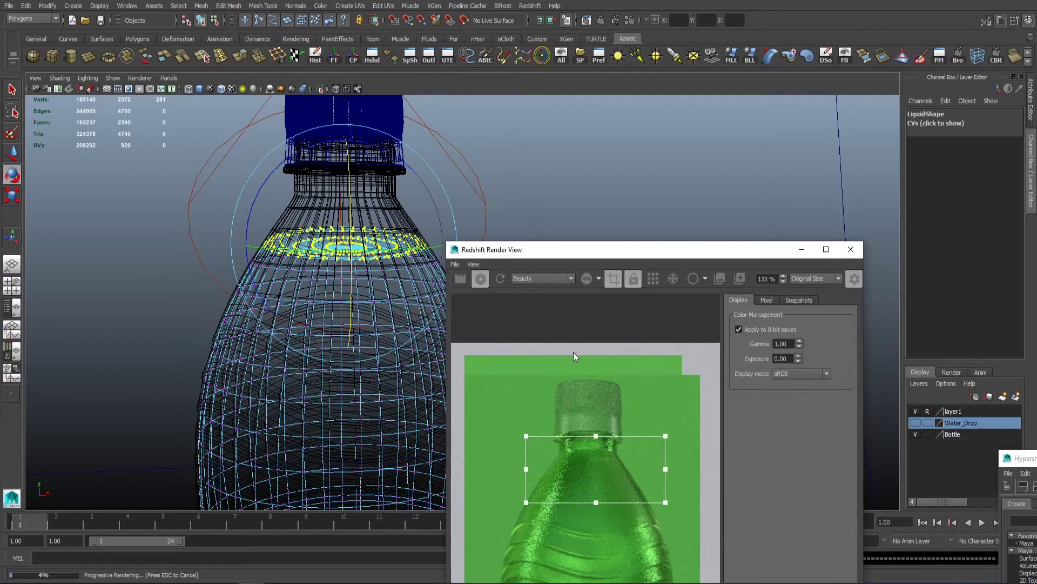
Shift the liquid's top-surface vertices slightly sideways along Z within the bottle and return to object mode.
left_click_drag(416, 236, 241, 248, "alt")
key("w")
left_click_drag(181, 222, 170, 221)
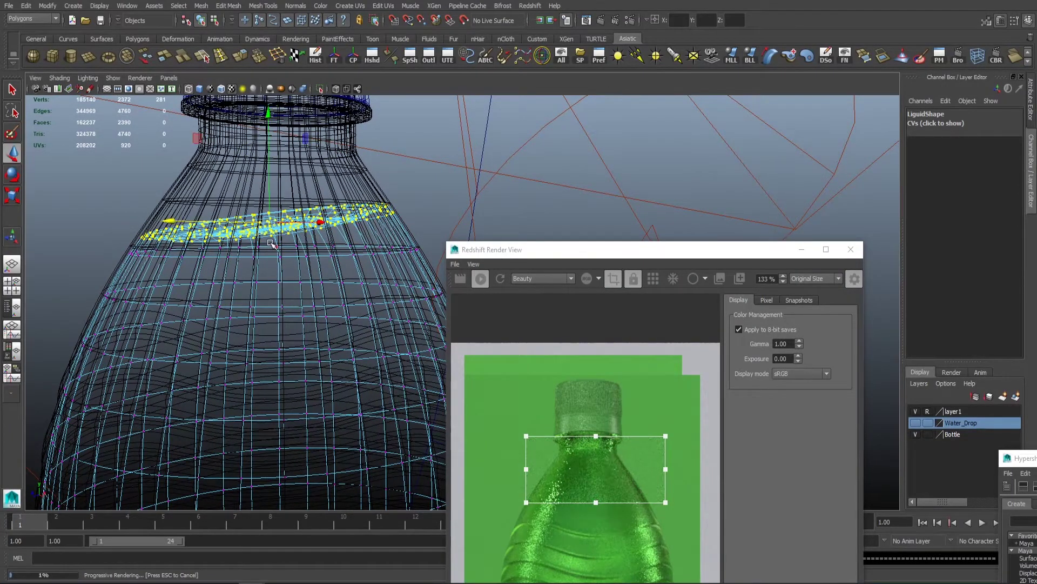
left_click_drag(279, 250, 313, 245, "alt")
key("F8")
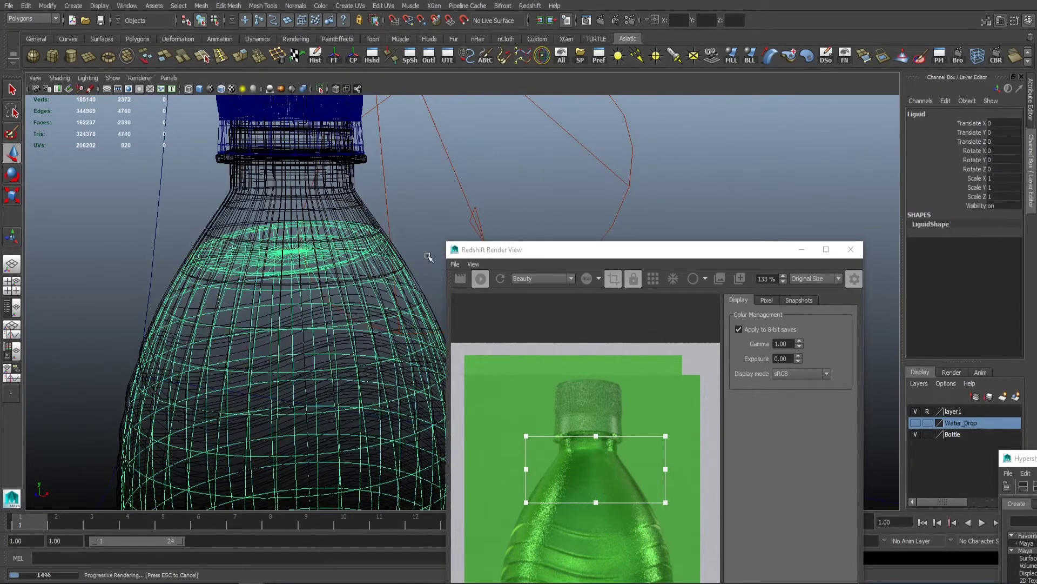
Open the Liquid material and set its diffuse and reflection colors to greens from the color history.
double_click(1034, 519)
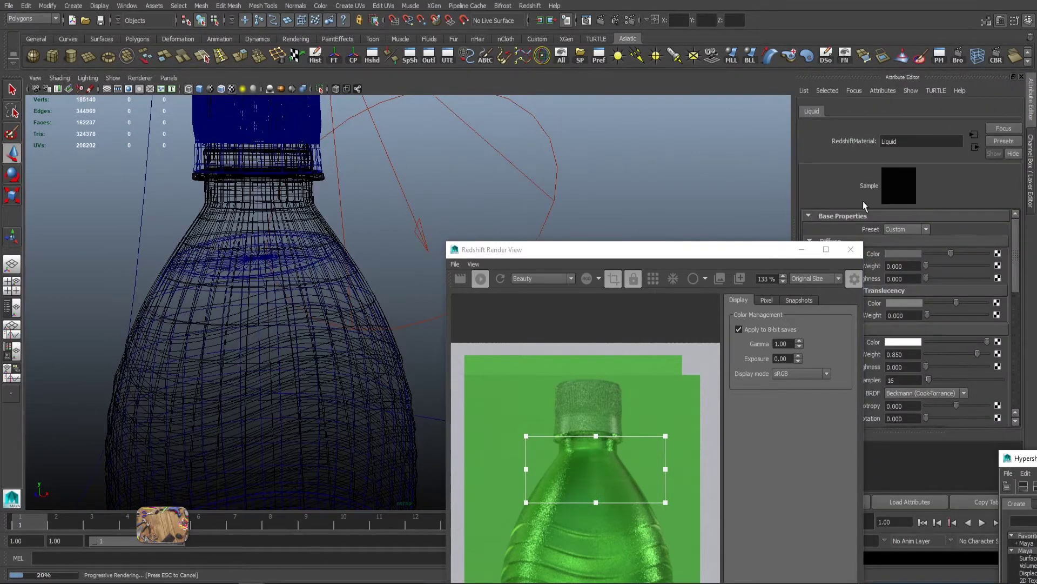
left_click_drag(736, 249, 700, 233)
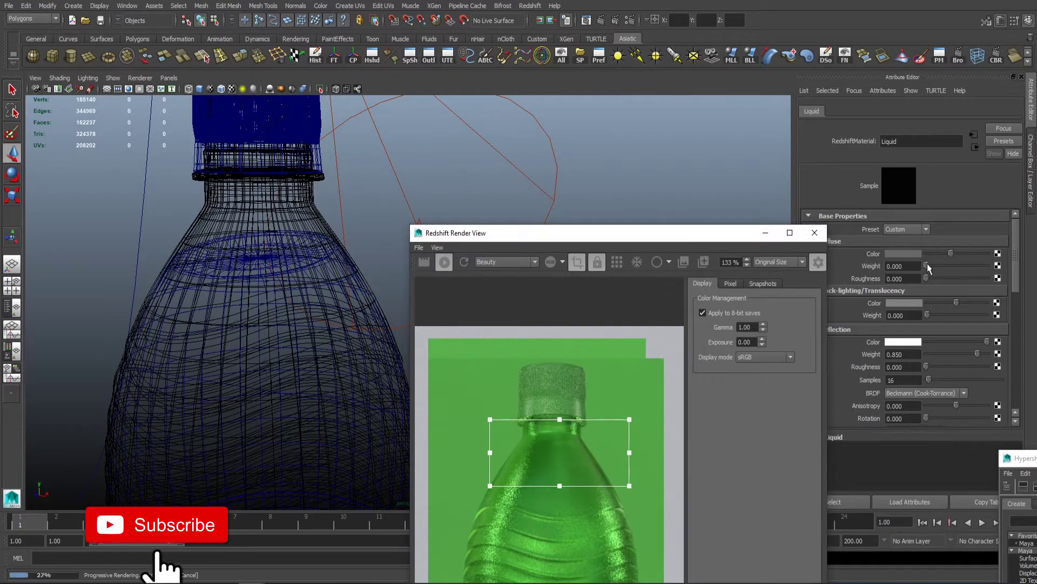
left_click(912, 252)
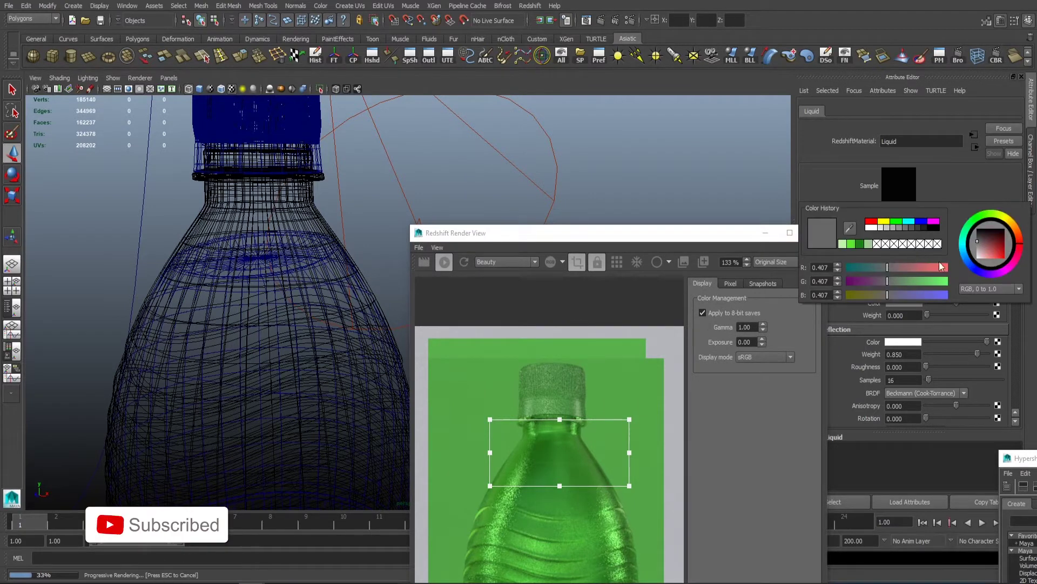
left_click(860, 244)
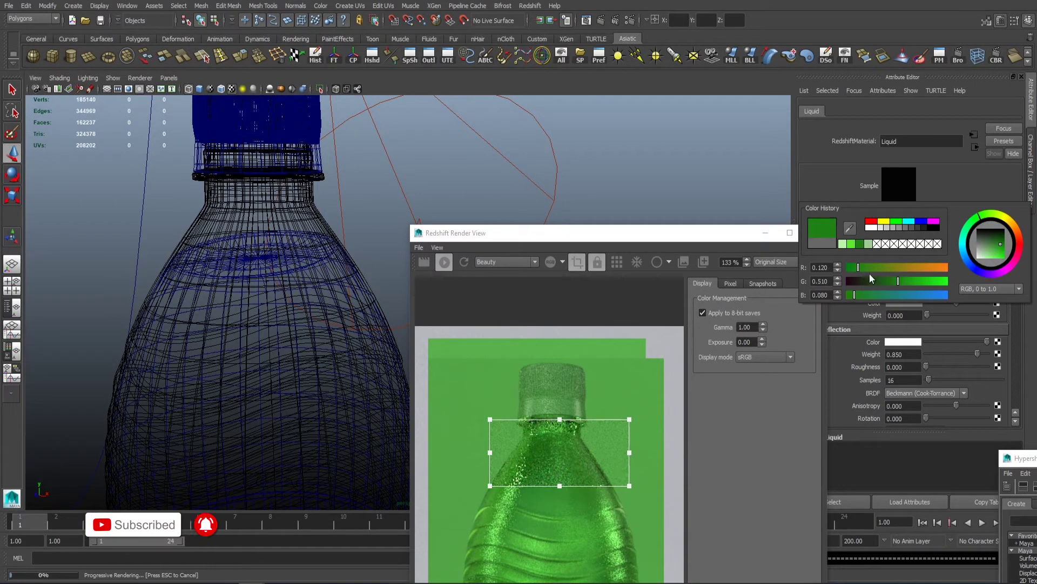
left_click(914, 341)
left_click(853, 338)
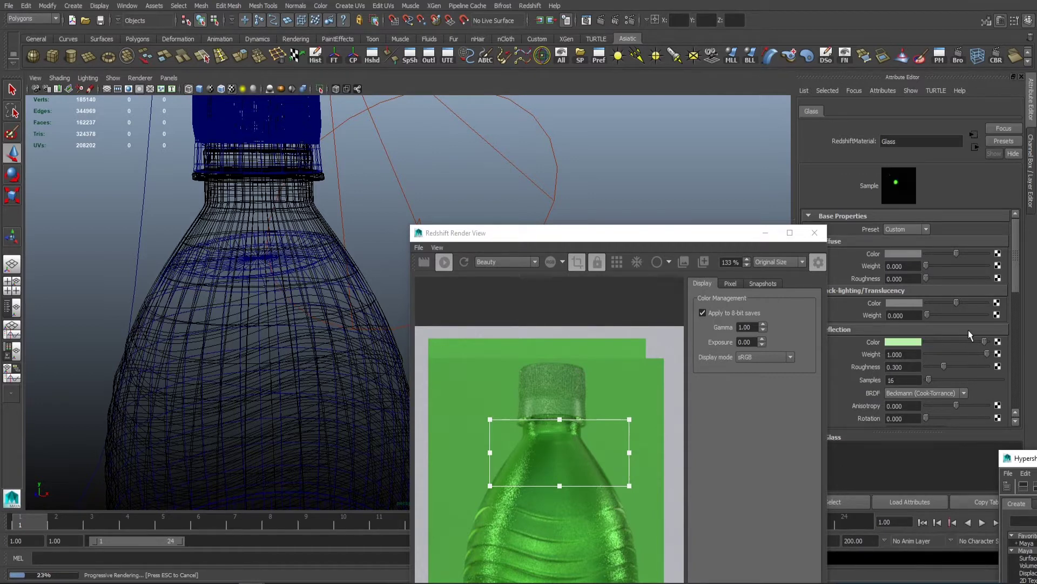
Set the Glass material's refraction roughness to 0.
scroll(917, 349, "down", 3)
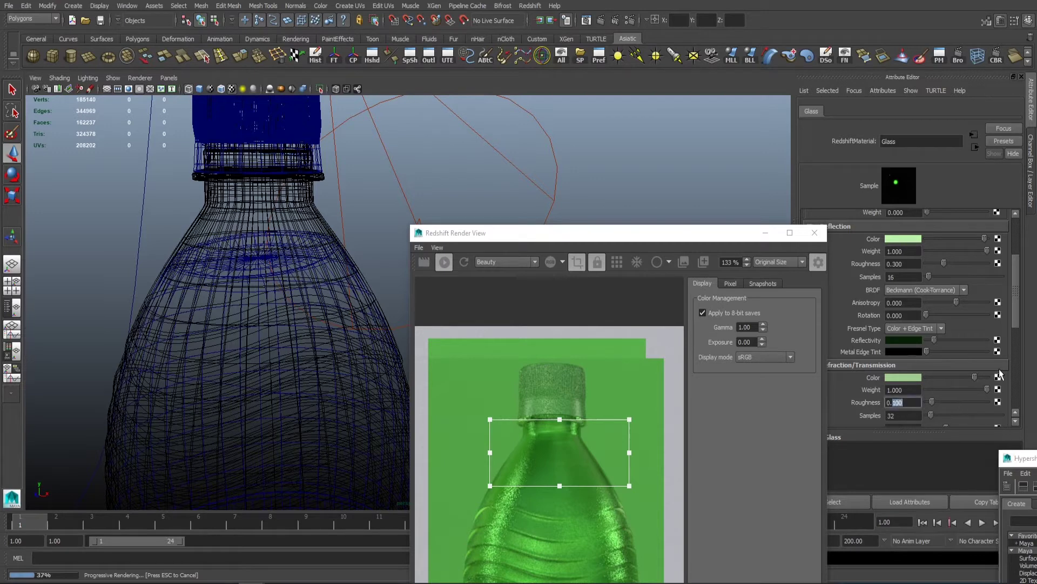
type("0")
key("Return")
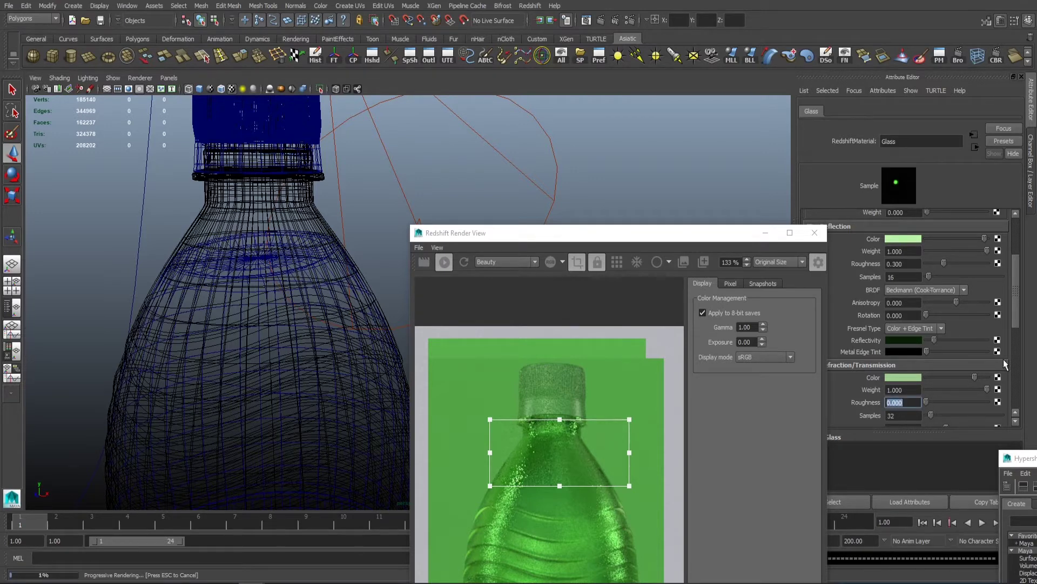
Widen the live render region beyond both sides of the bottle and extend it down to the label's upper edge.
scroll(575, 423, "up", 1)
scroll(575, 424, "down", 2)
middle_click_drag(575, 423, 568, 266)
left_click_drag(555, 301, 555, 451)
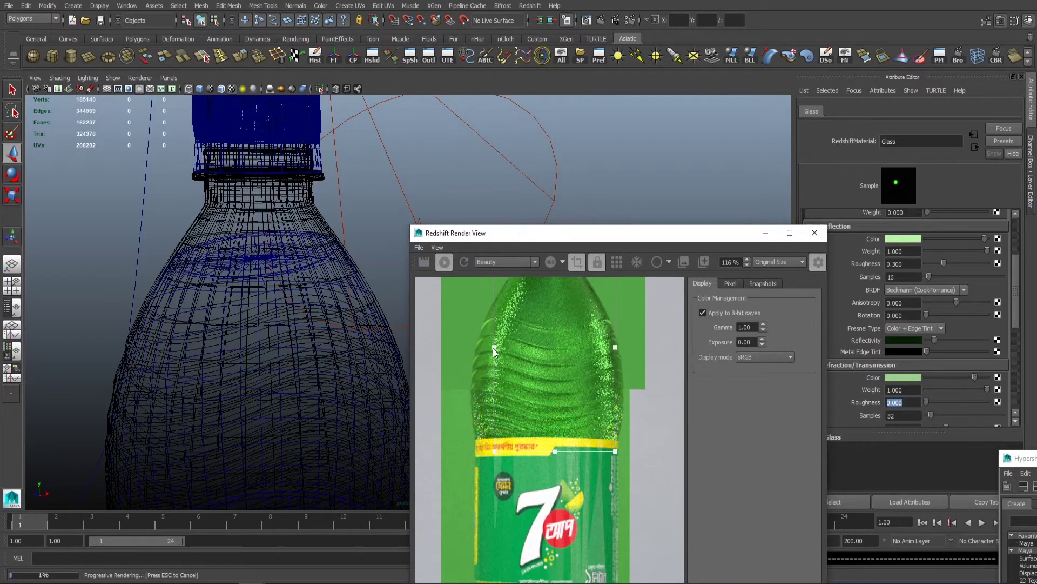
left_click_drag(494, 347, 445, 348)
left_click_drag(615, 347, 640, 347)
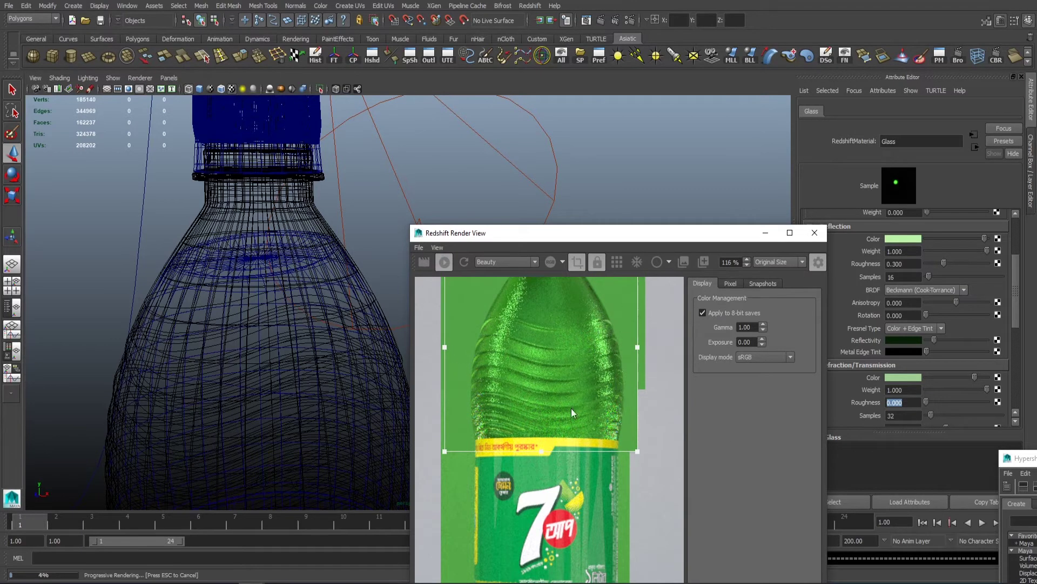
Extend the live render region down past the label to the bottle's base.
middle_click_drag(572, 408, 571, 506)
scroll(571, 507, "up", 2)
scroll(513, 476, "down", 1)
middle_click_drag(513, 475, 550, 170)
right_click_drag(547, 424, 317, 380, "alt")
left_click_drag(565, 293, 572, 546)
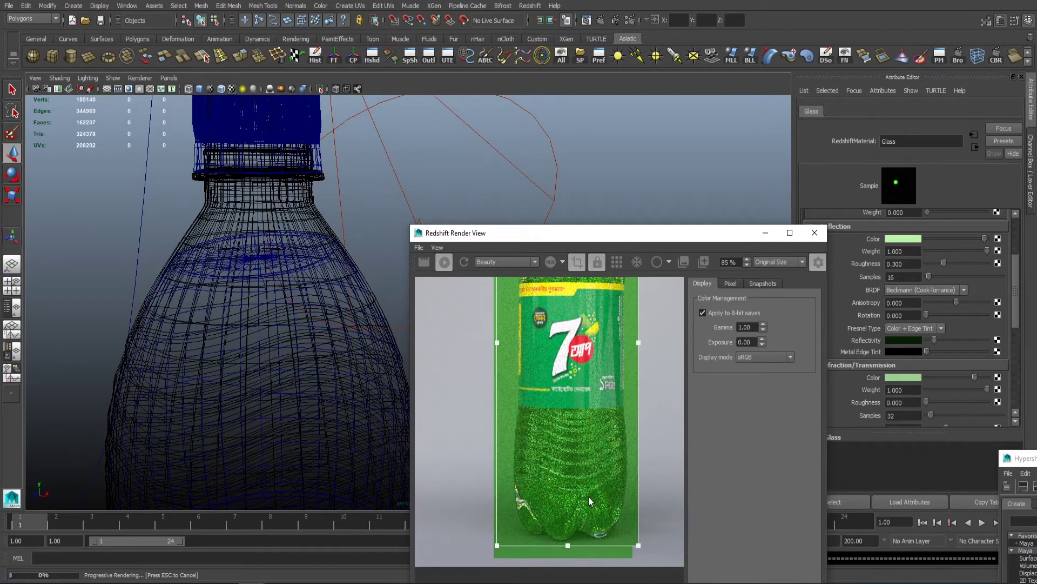
Inspect the rendered bottle and shrink the live render region to the area around its base.
right_click_drag(588, 496, 508, 383, "alt")
middle_click_drag(508, 384, 512, 484)
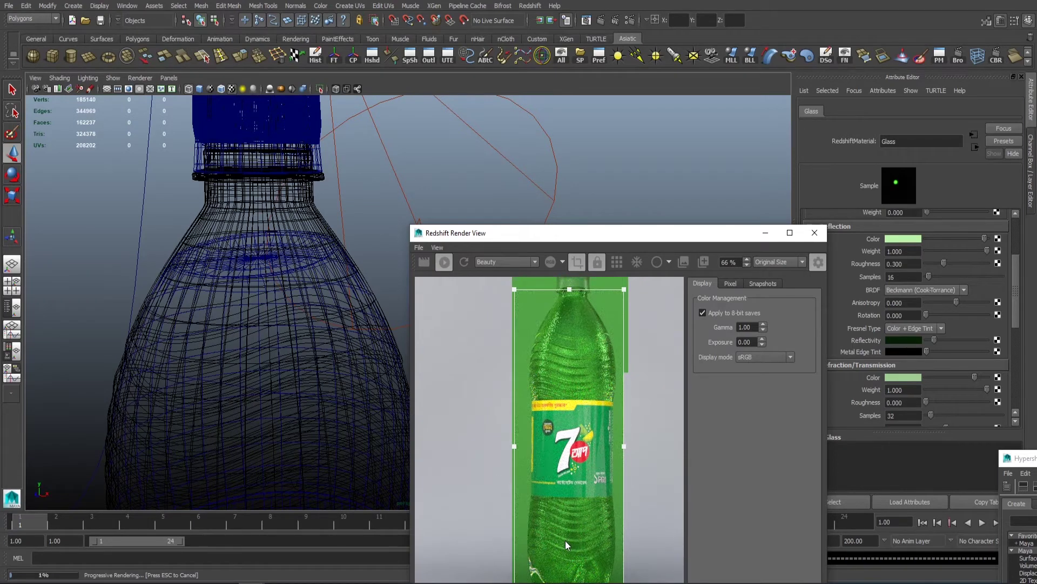
middle_click_drag(563, 545, 546, 473)
right_click_drag(612, 511, 590, 452, "alt")
middle_click_drag(590, 452, 539, 562)
left_click_drag(542, 362, 540, 555)
middle_click_drag(525, 529, 525, 520)
right_click_drag(526, 520, 637, 437, "alt")
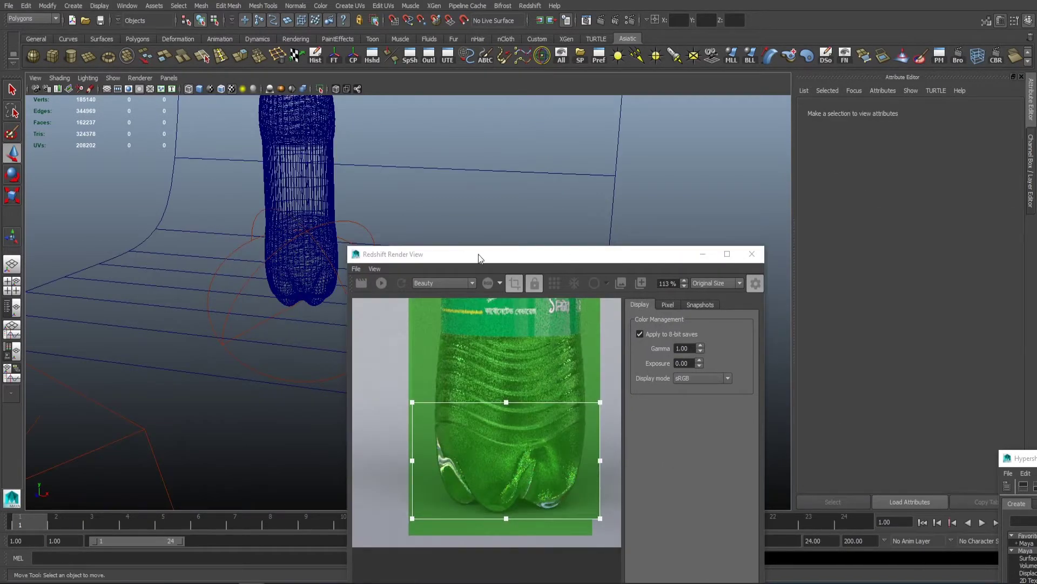
Switch to the standard Render View, take a camera snapshot and render a region from the bottle's shoulder to the floor.
left_click_drag(464, 260, 465, 583)
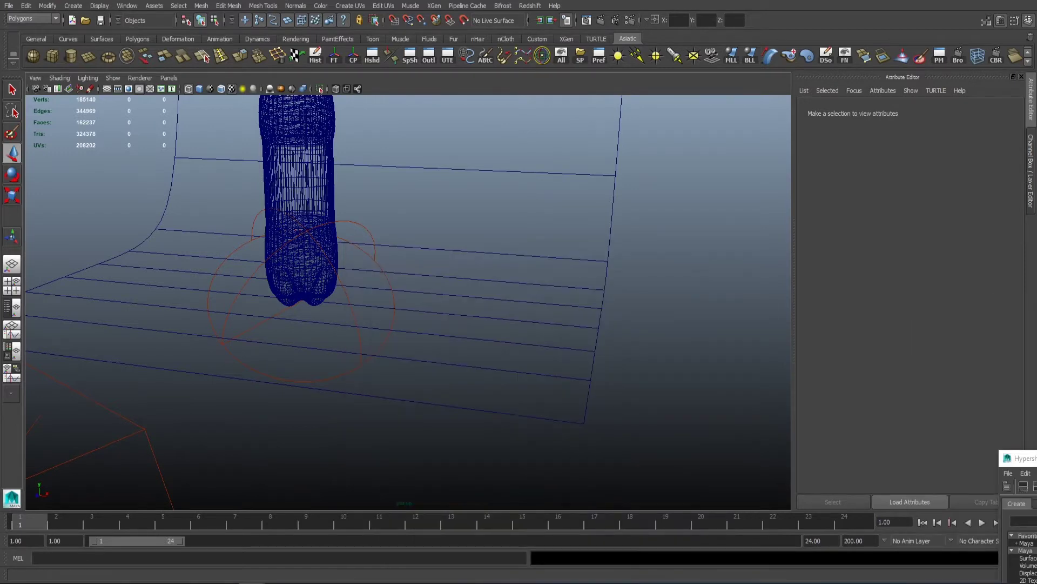
left_click_drag(1036, 146, 602, 123)
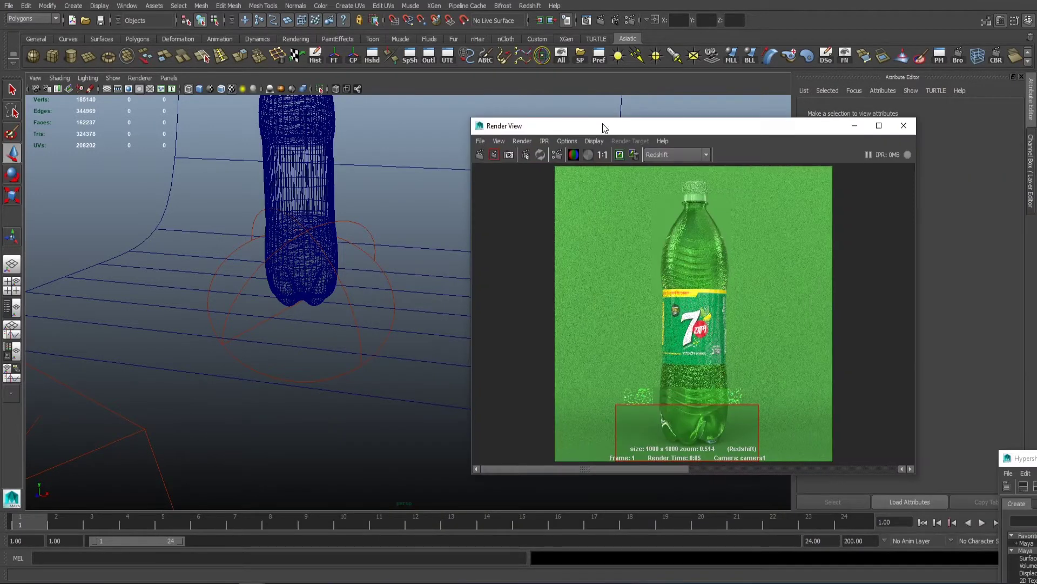
left_click(508, 156)
left_click_drag(804, 461, 571, 245)
left_click(496, 156)
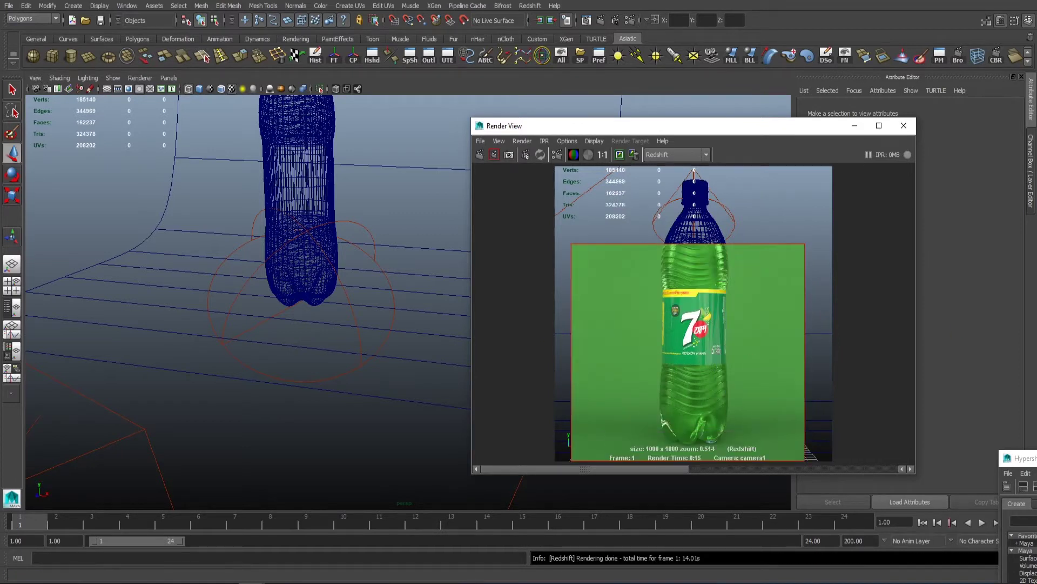
left_click_drag(617, 128, 642, 135)
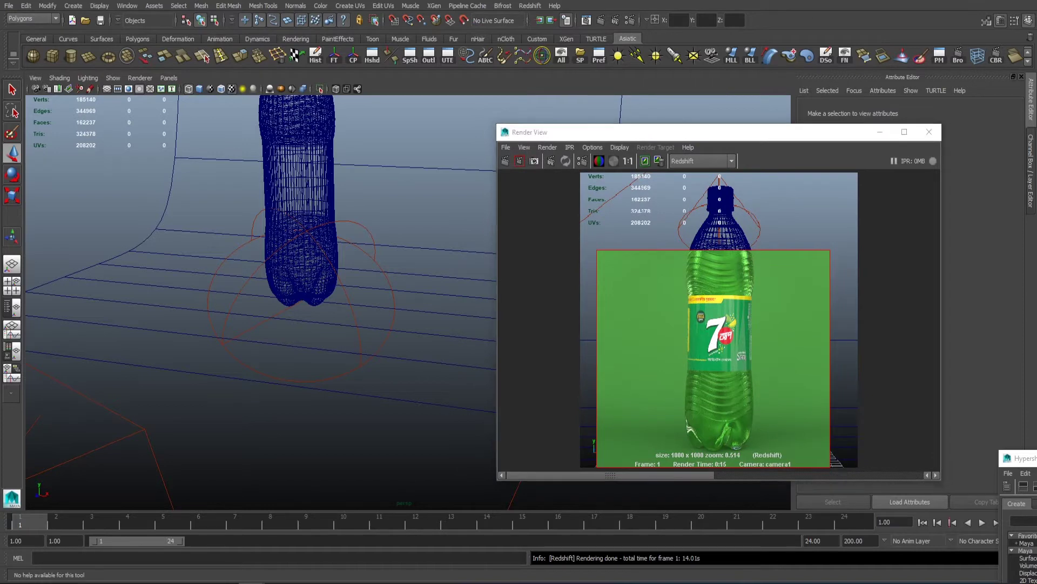
Check the GI options in Render Settings and enable caustics in the Redshift photon options.
right_click_drag(221, 196, 158, 193, "alt")
middle_click_drag(158, 194, 142, 260, "alt")
left_click_drag(1036, 194, 500, 183)
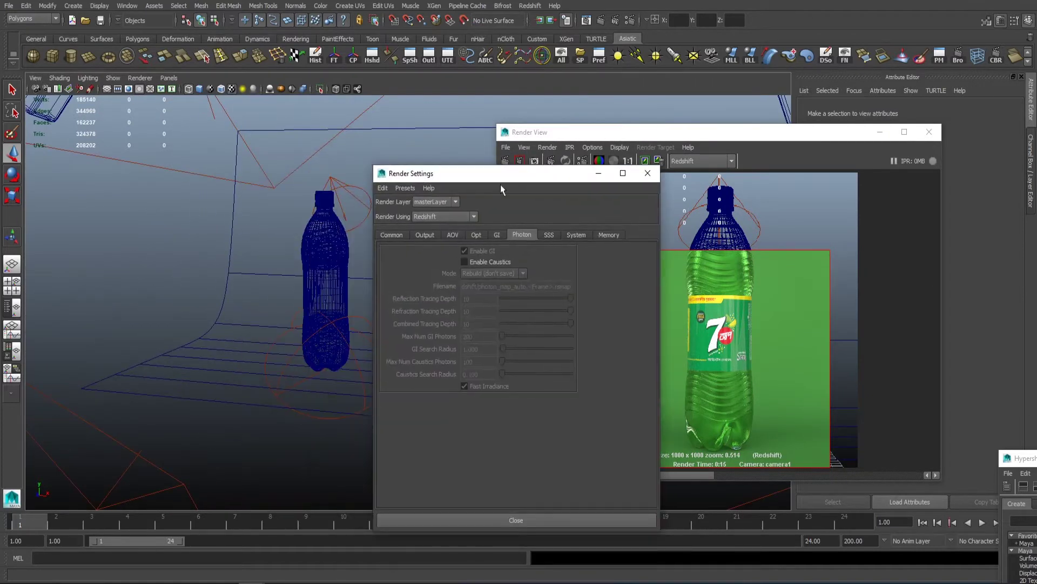
left_click(495, 236)
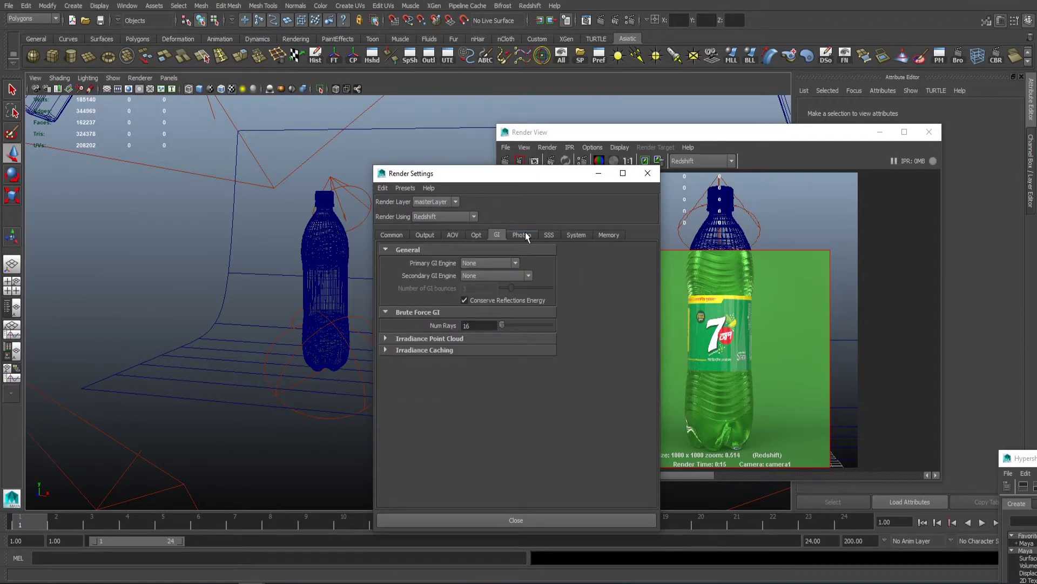
left_click(525, 236)
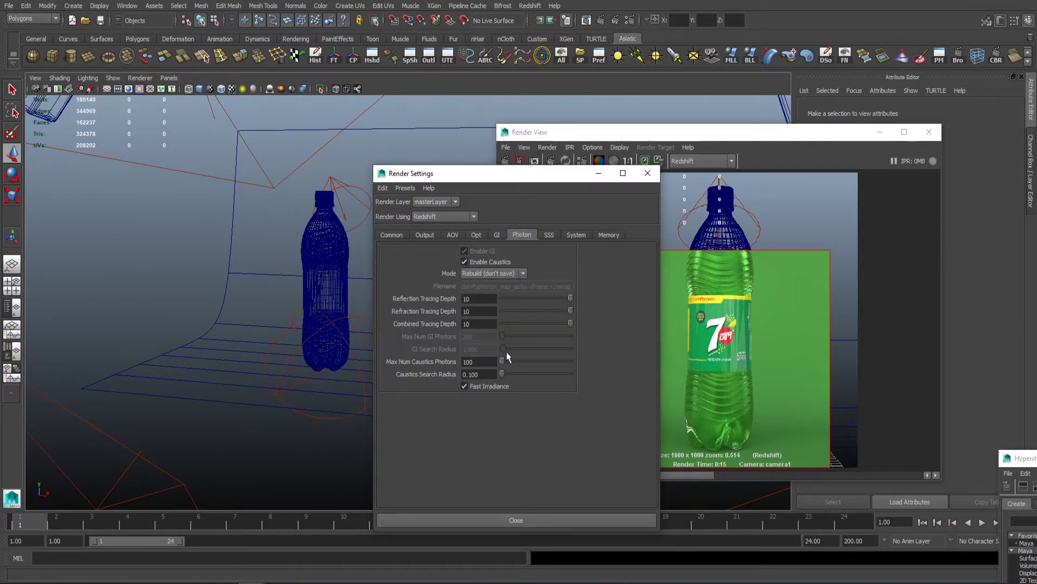
Select the physical light above the bottle cap and duplicate it.
left_click_drag(429, 175, 254, 365)
left_click_drag(349, 238, 378, 273, "alt")
left_click(341, 199)
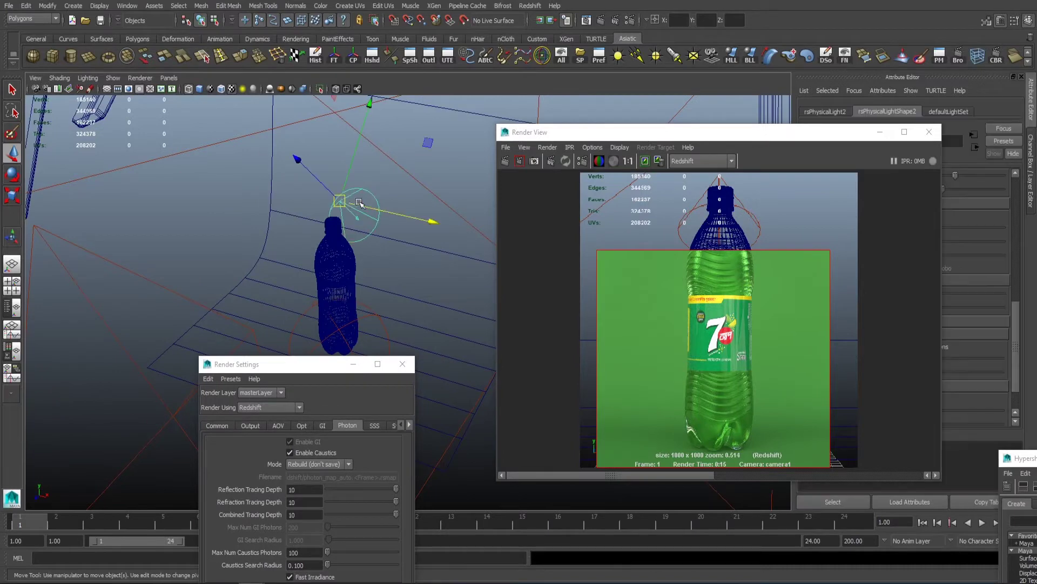
left_click_drag(359, 202, 303, 192, "alt")
key("ctrl+d")
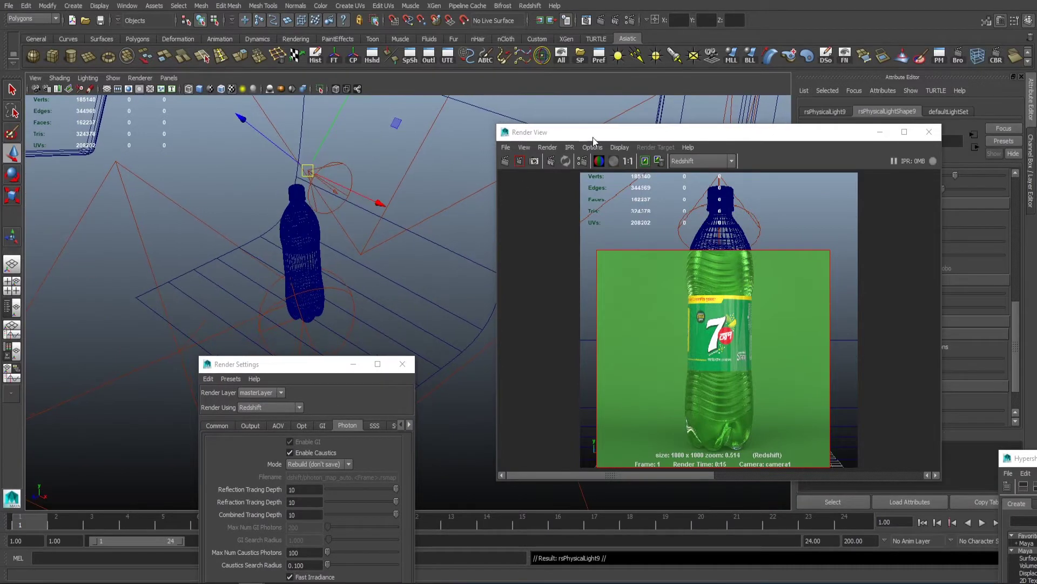
Move the duplicated light out beside the upper part of the bottle.
left_click_drag(592, 137, 596, 174)
left_click_drag(335, 205, 308, 182, "alt")
left_click_drag(293, 144, 276, 179)
left_click_drag(276, 179, 353, 242, "alt")
key("e")
key("w")
middle_click_drag(354, 242, 435, 236)
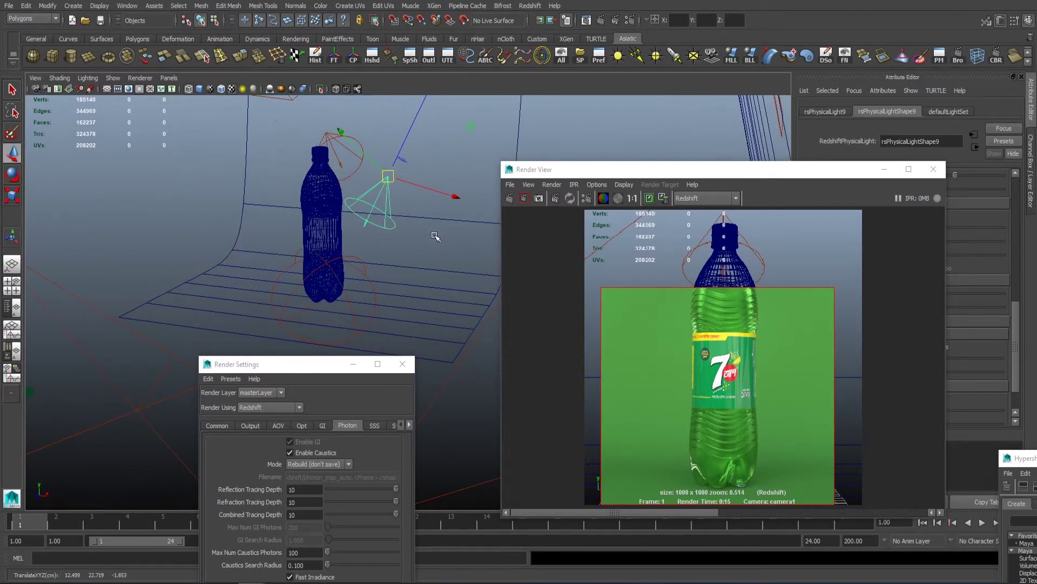
Rotate the duplicated light so it aims down at the bottle, and clear the selection.
mouse_move(436, 236)
left_mouse_down("alt")
mouse_move(294, 250)
mouse_move(397, 218)
mouse_move(390, 225)
mouse_move(437, 217)
left_mouse_up("alt")
key("e")
key("w")
key("e")
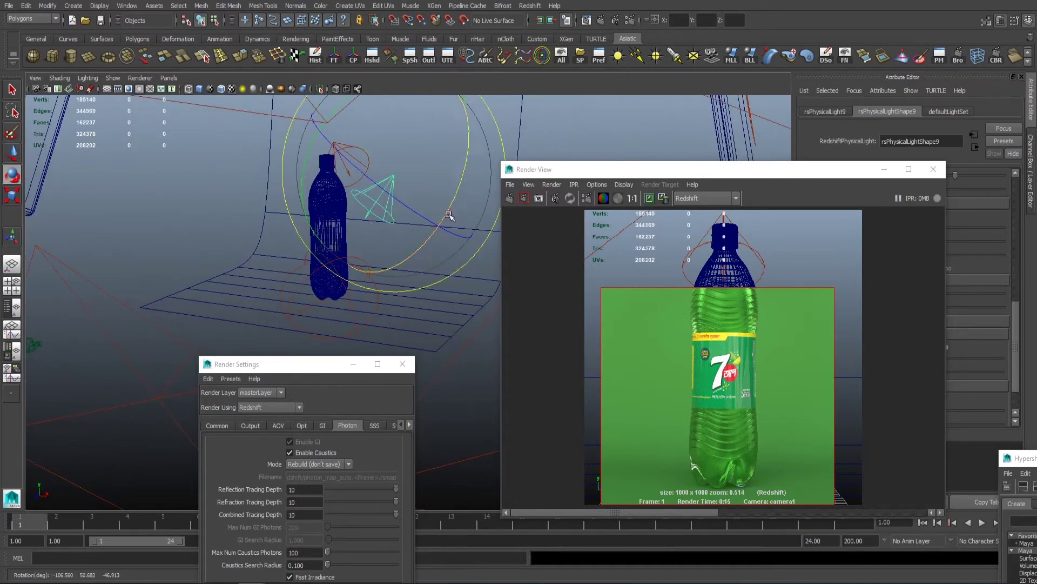
key("w")
left_click_drag(576, 168, 118, 204)
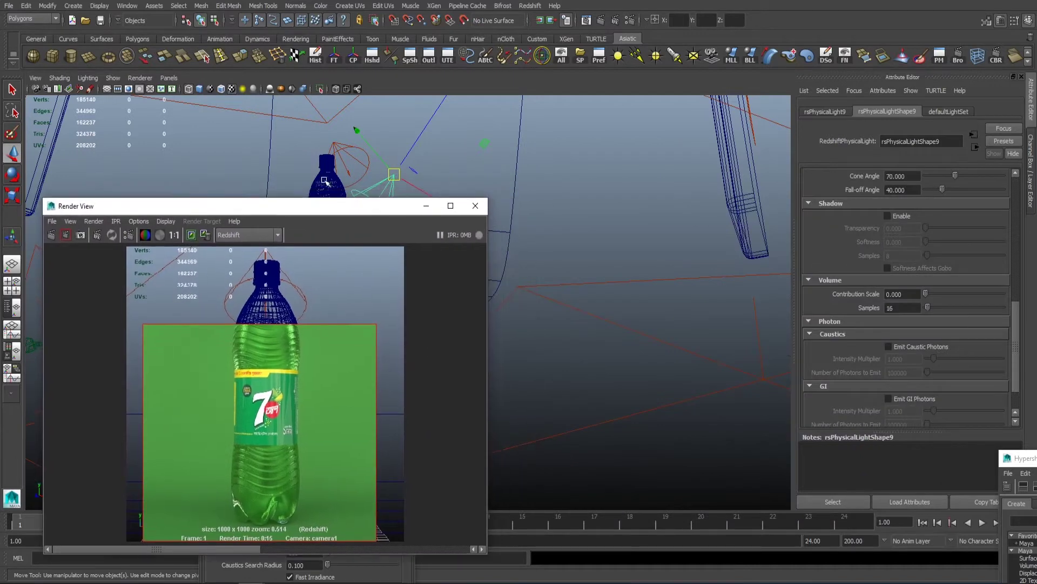
left_click_drag(325, 181, 496, 145, "alt")
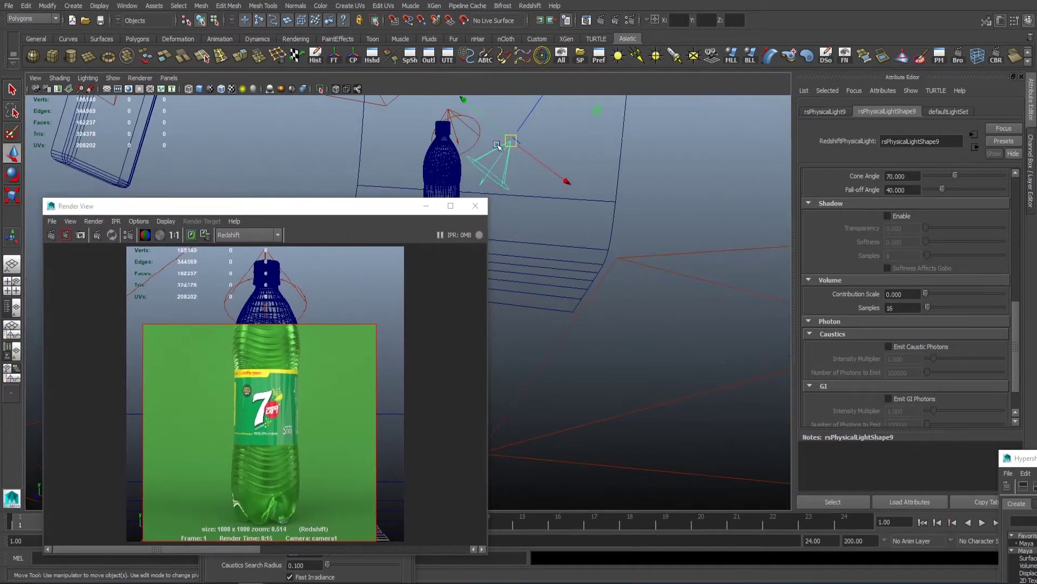
left_click(651, 232)
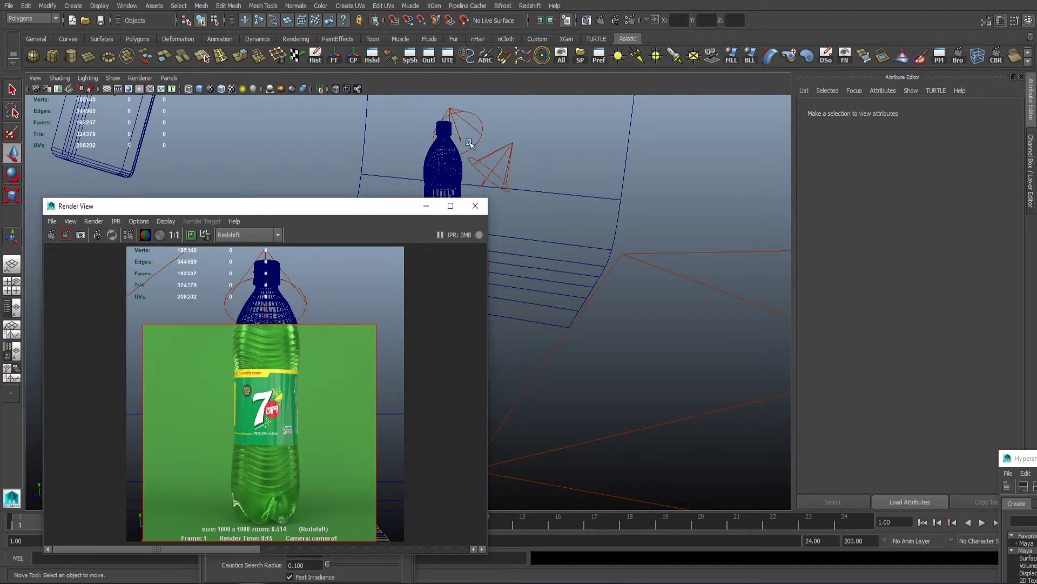
Enable the Redshift visibility overrides on the bottle body mesh and bring up its Global Illumination photon options.
left_click(443, 154)
scroll(938, 326, "up", 5)
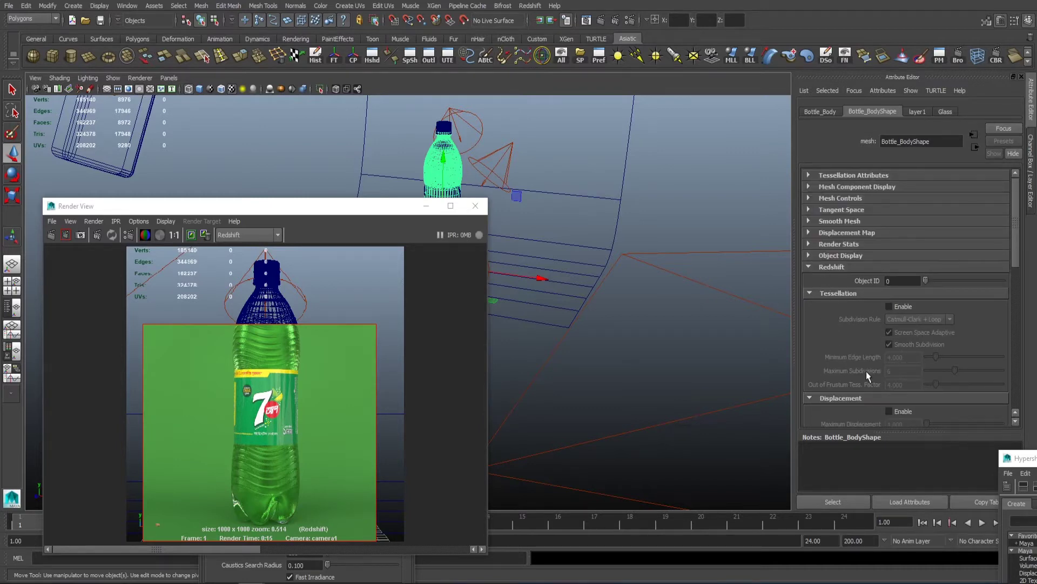
scroll(866, 337, "down", 3)
scroll(864, 302, "up", 3)
left_click(808, 265)
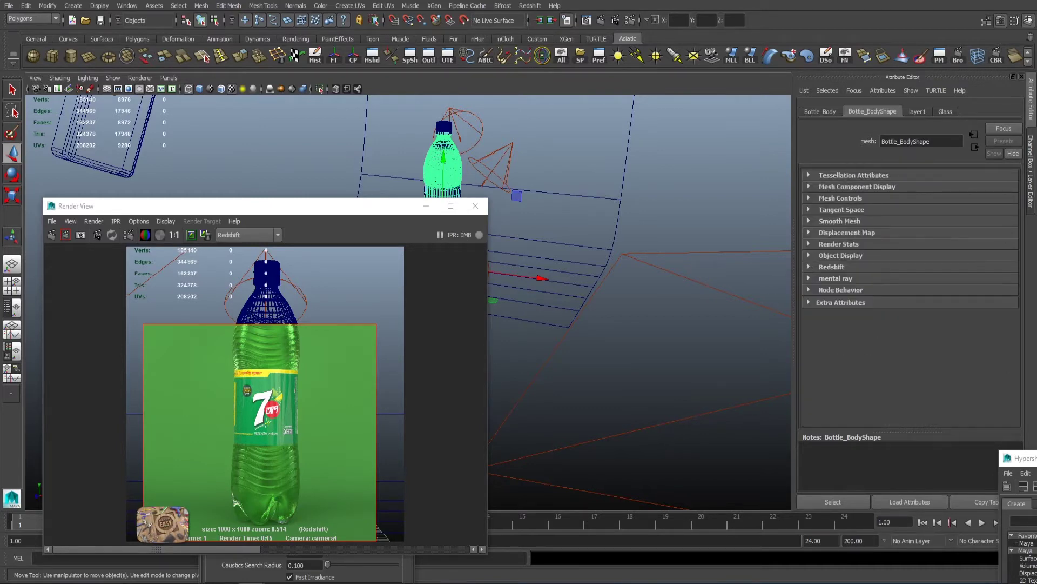
left_click(809, 266)
scroll(865, 307, "down", 5)
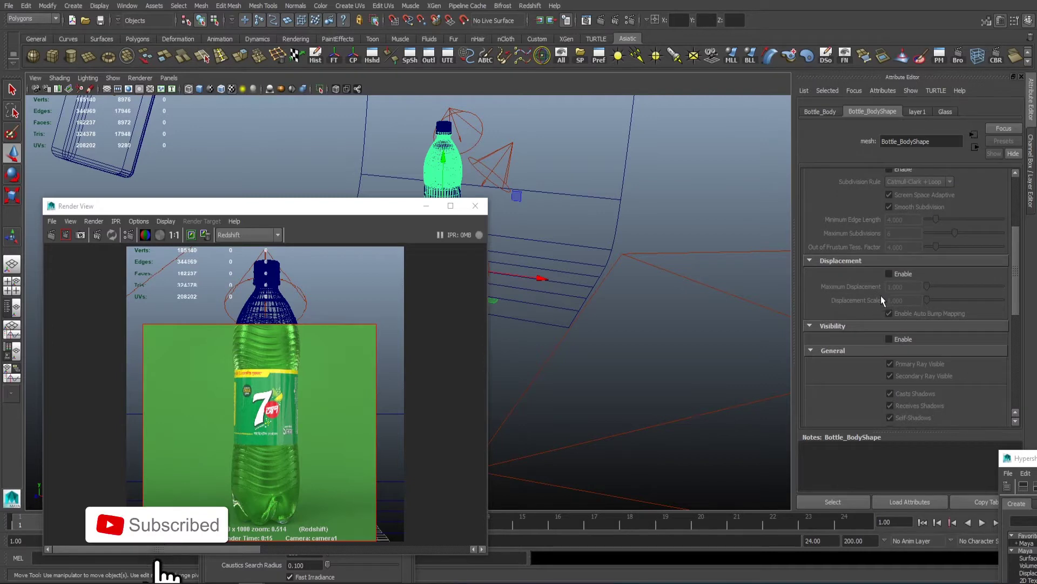
scroll(851, 314, "down", 5)
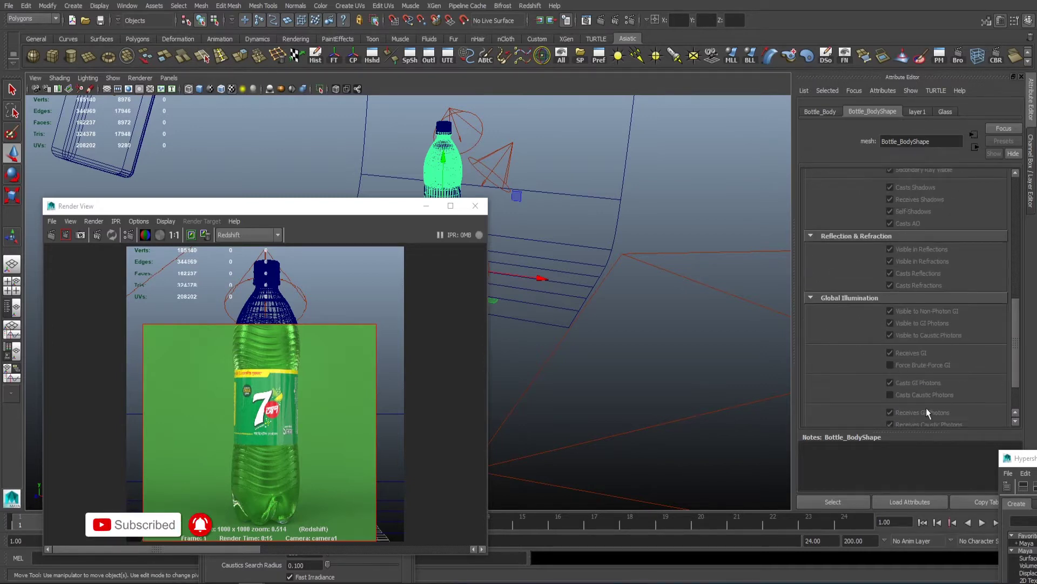
scroll(929, 391, "up", 10)
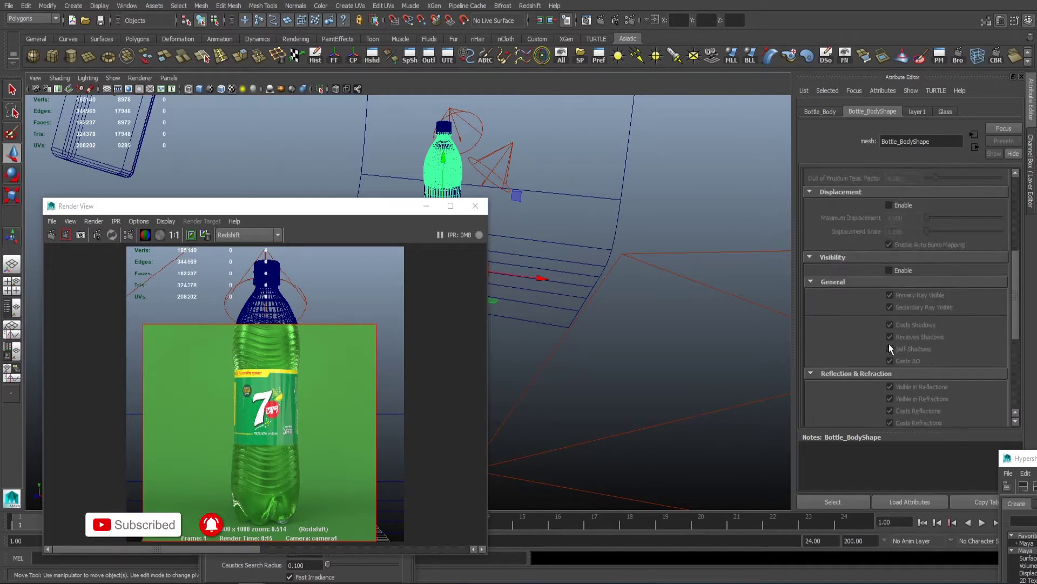
scroll(903, 351, "down", 3)
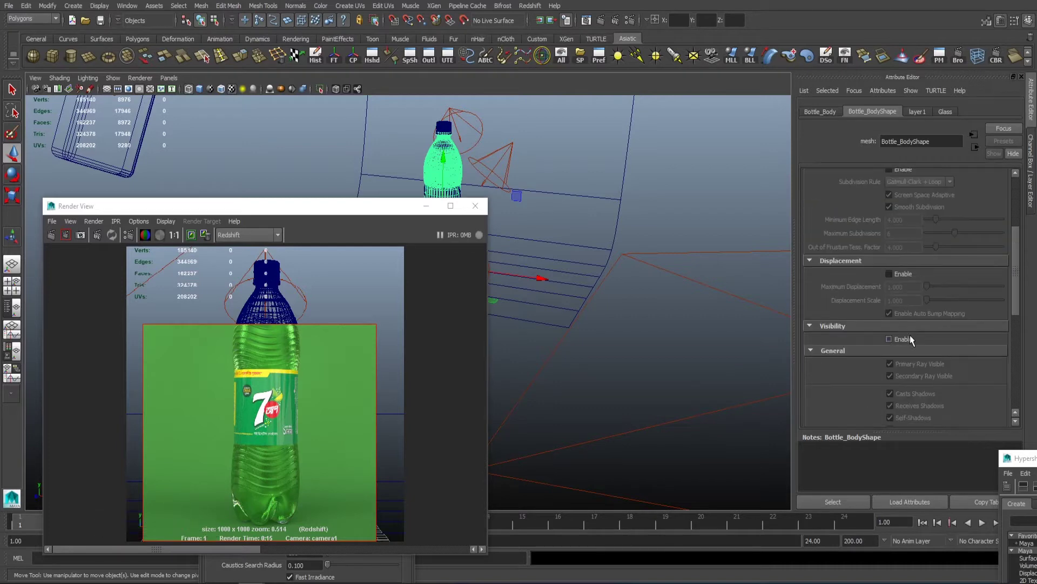
scroll(921, 355, "down", 7)
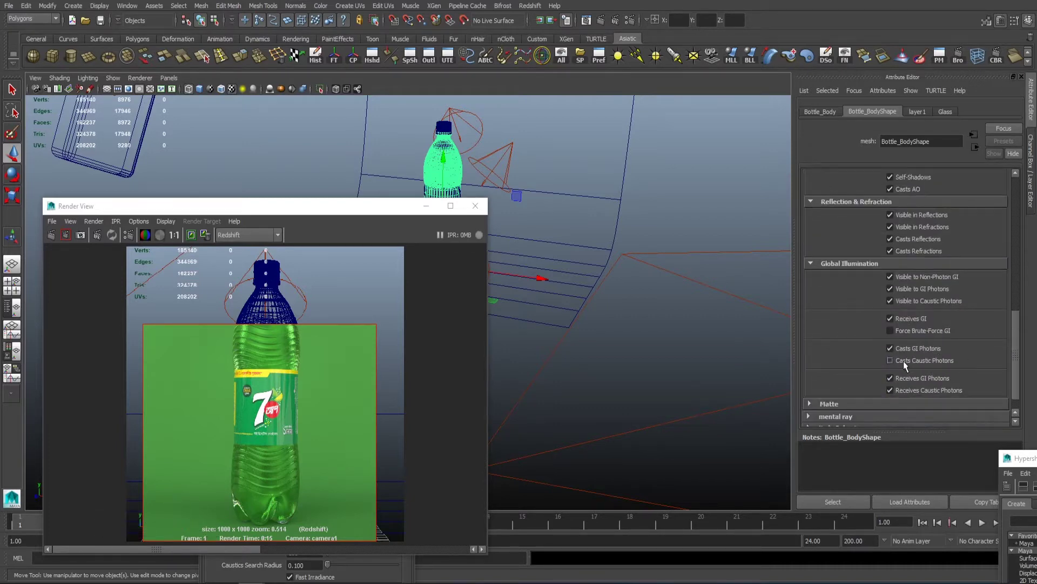
Examine the caustic photon options of the backdrop plane and the bottle body.
right_click_drag(471, 169, 514, 149, "alt")
middle_click_drag(514, 150, 550, 335, "alt")
right_click_drag(550, 335, 732, 291, "alt")
left_click(554, 204)
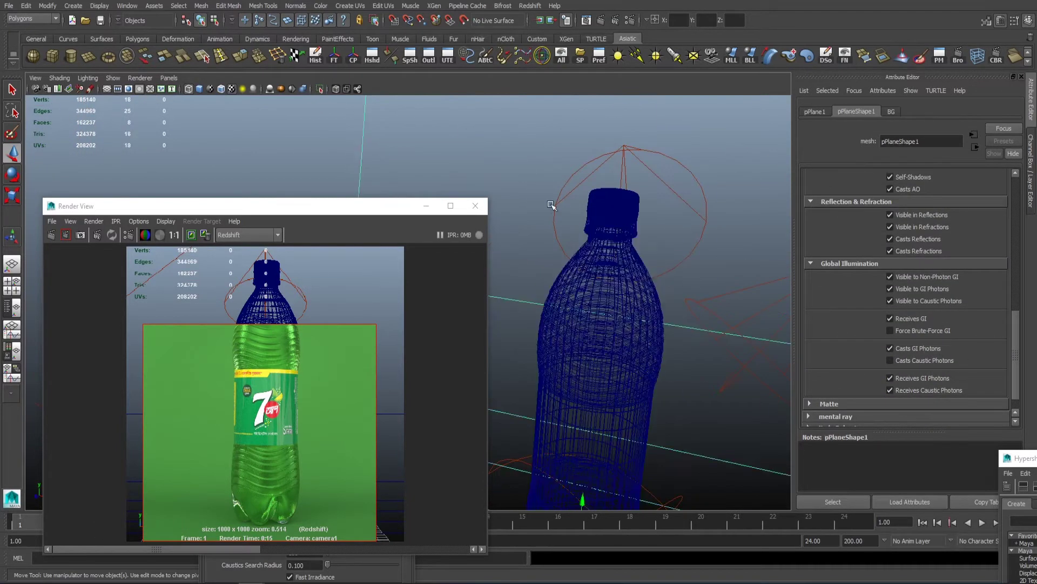
left_click(600, 249)
left_click_drag(601, 249, 589, 254, "alt")
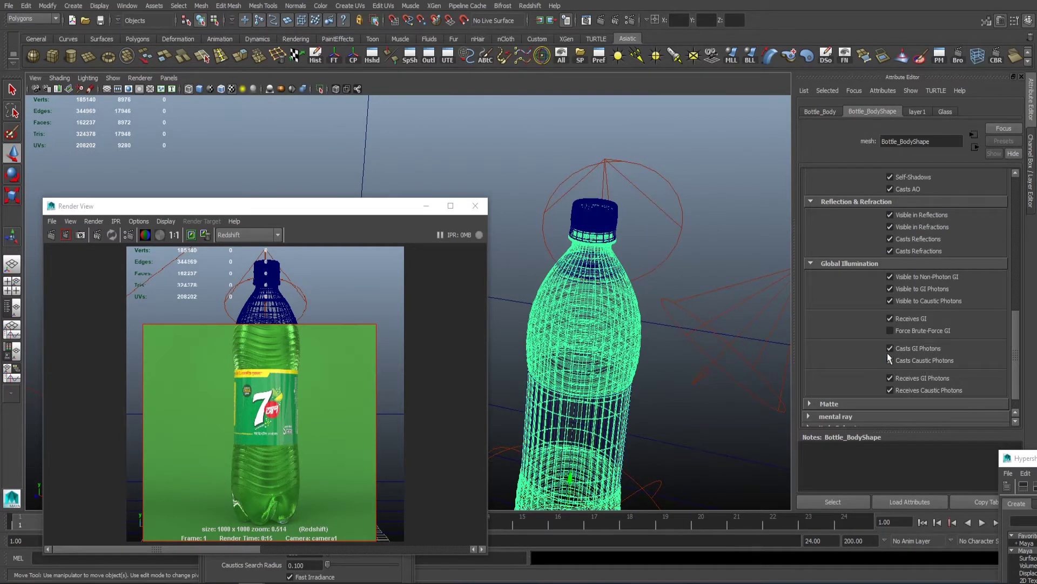
Clear the selection and save the scene.
right_click_drag(748, 227, 618, 157, "alt")
left_click(619, 154)
scroll(658, 229, "down", 4)
middle_click_drag(684, 268, 681, 251, "alt")
left_click(651, 252)
key("q")
key("ctrl+s")
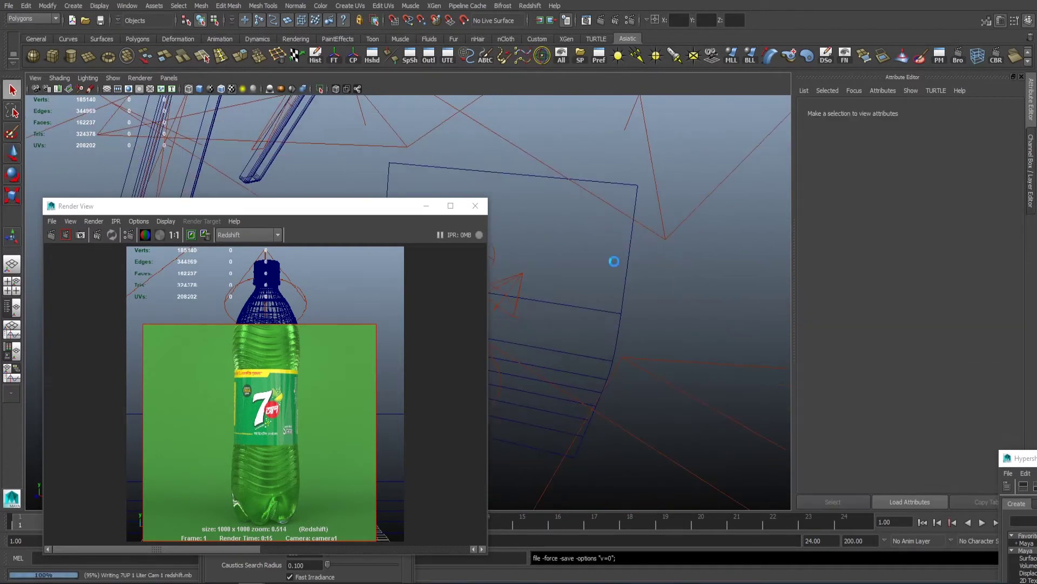
Enable caustic and GI photon emission on the duplicated light and set its caustic photons to emit to 10000.
key("w")
left_click(522, 277)
scroll(908, 362, "down", 2)
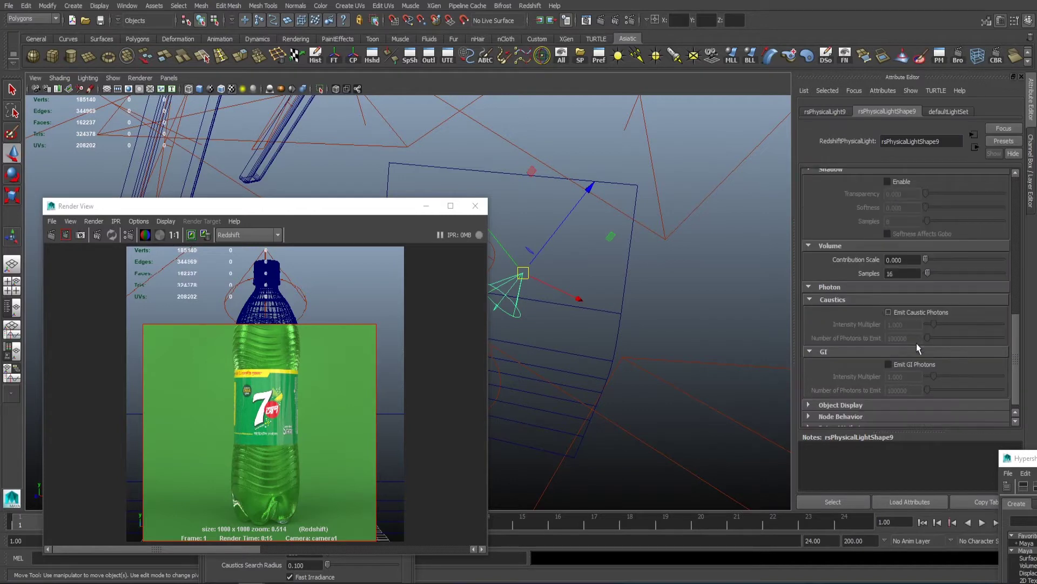
left_click(899, 314)
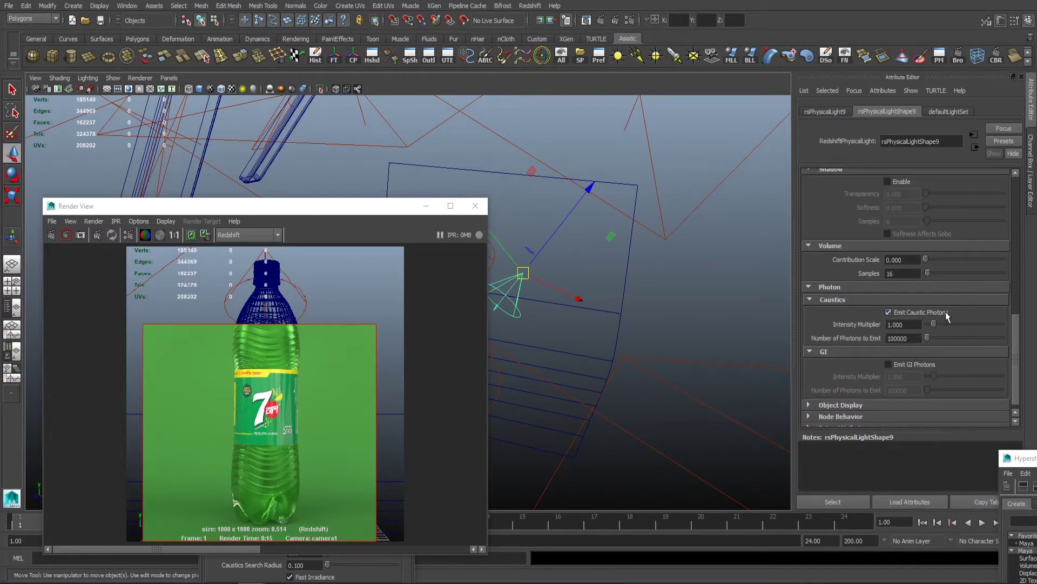
left_click(899, 364)
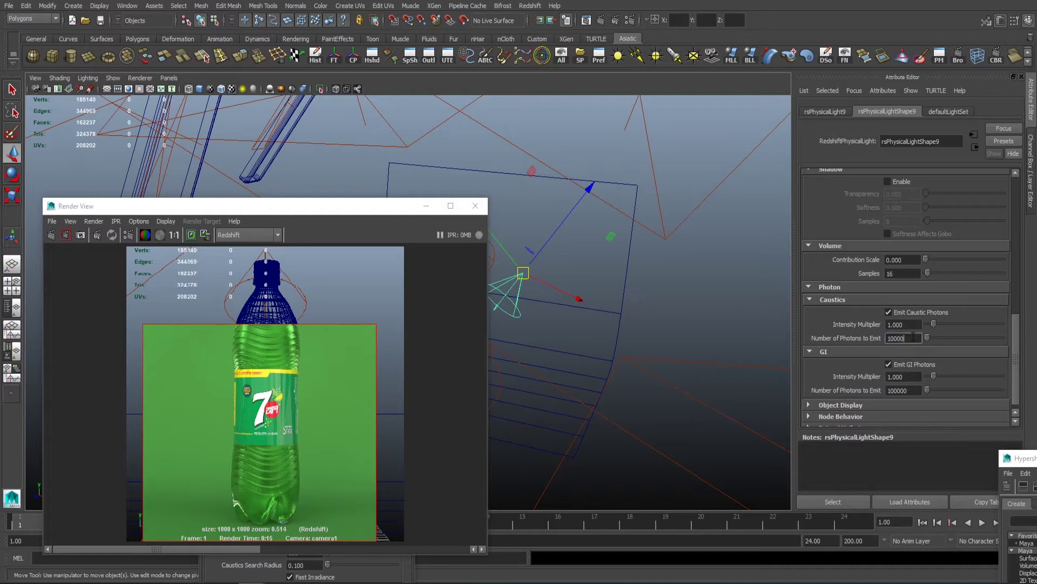
scroll(575, 276, "up", 1)
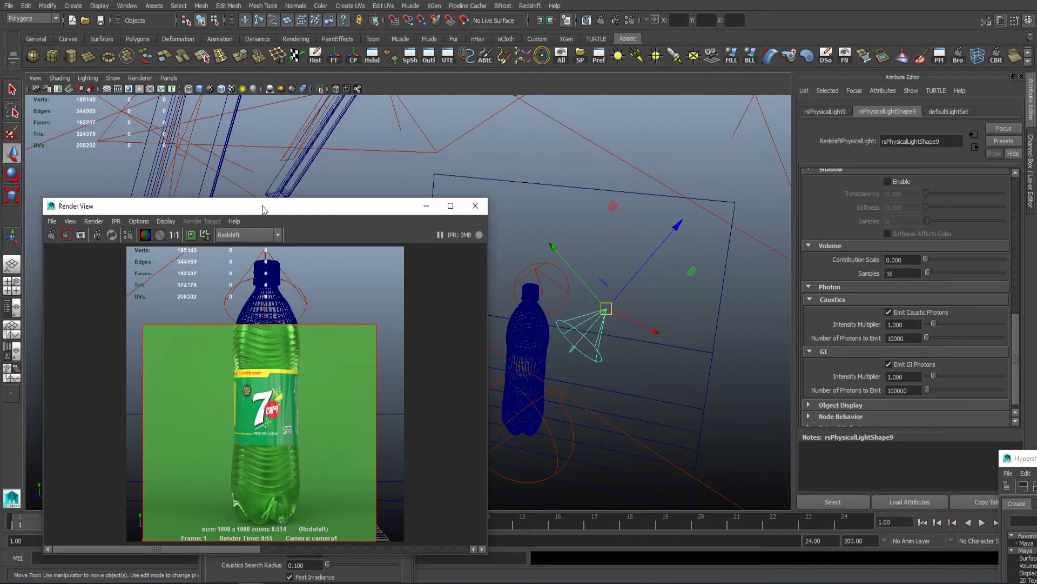
Mark a render region around the bottle's base and the floor beside it, and render it.
left_click_drag(263, 206, 272, 123)
middle_click_drag(240, 426, 248, 347, "alt")
left_click_drag(174, 383, 376, 318)
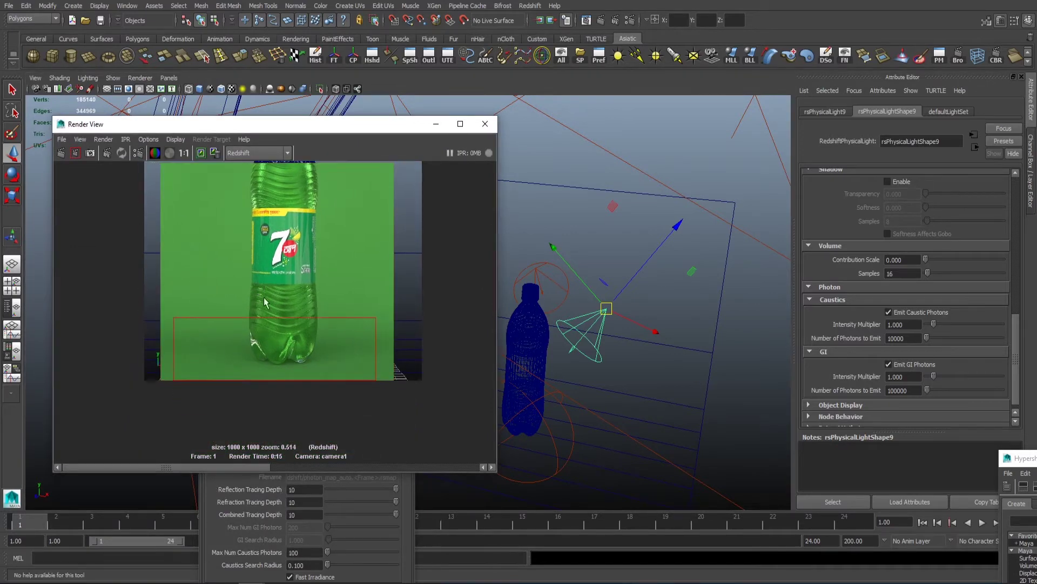
left_click(75, 154)
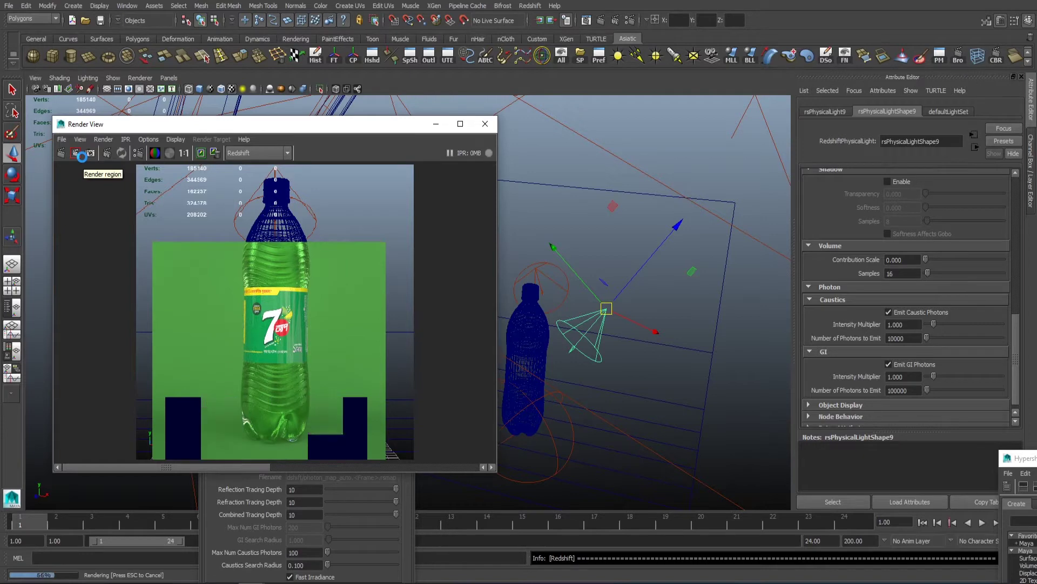
Set the duplicated light's caustic photon intensity multiplier to 5 and render the marked region around the bottle's base.
scroll(241, 377, "up", 2)
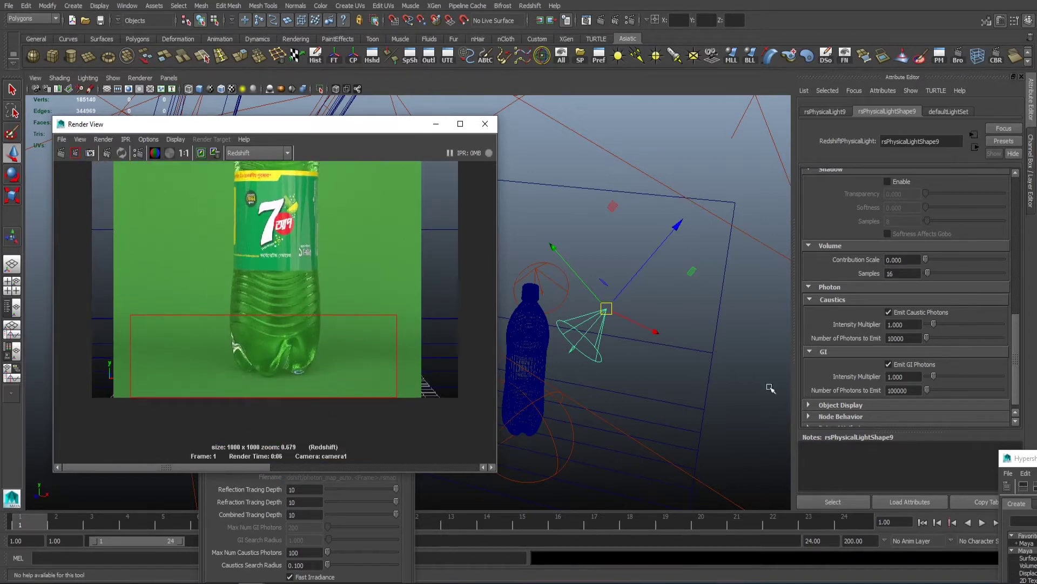
left_click_drag(905, 324, 885, 324)
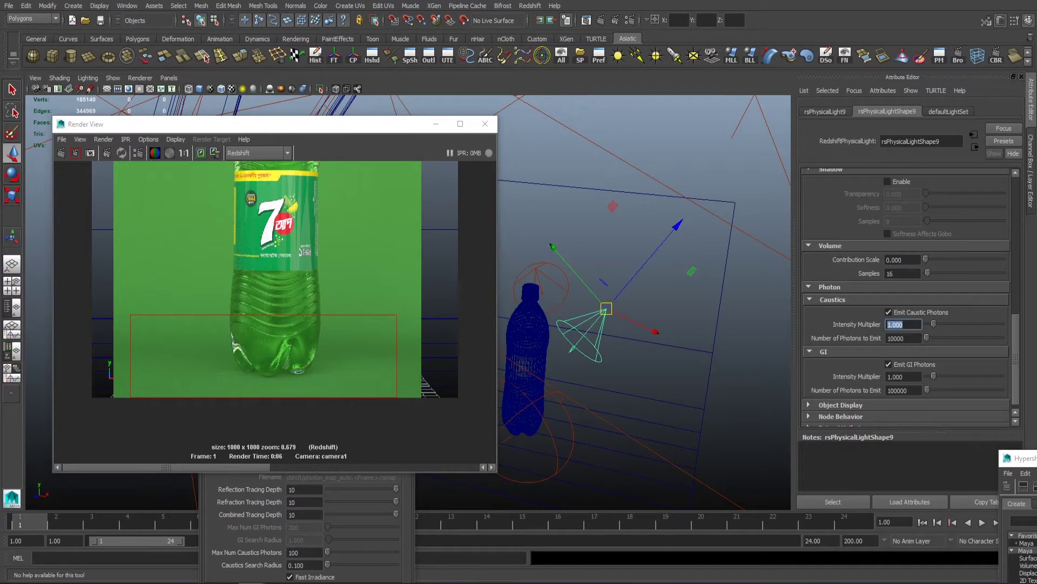
left_click(75, 154)
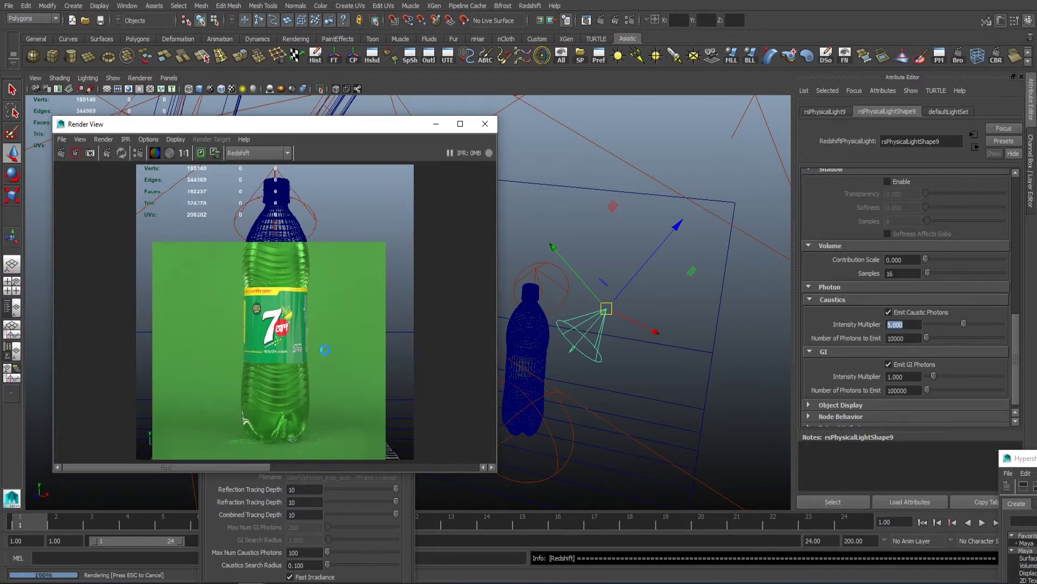
Set the maximum number of caustics photons to 1000 in the Redshift photon render settings and render the region again.
left_click(246, 475)
left_click_drag(270, 367, 543, 216)
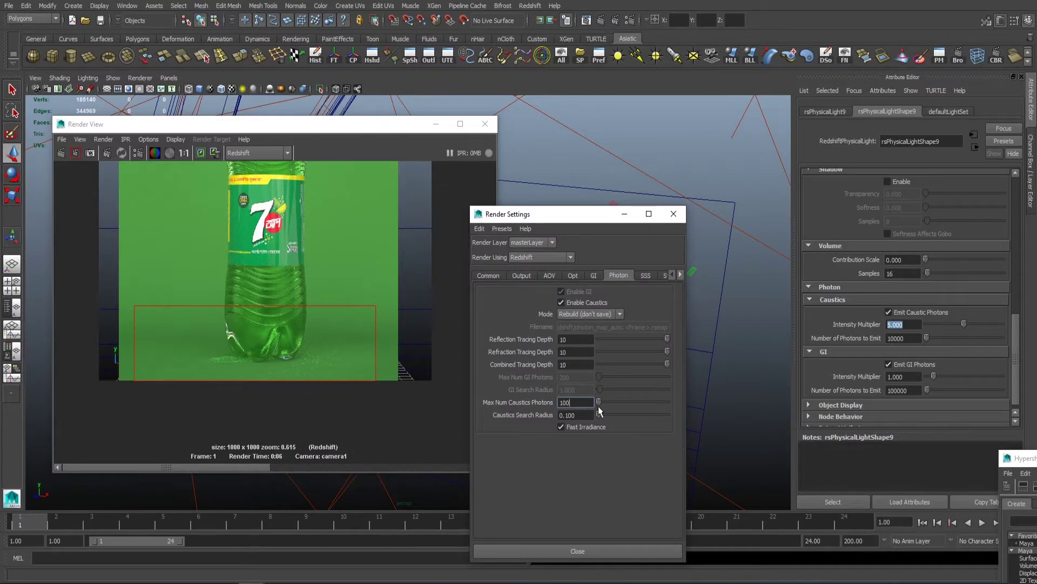
type("0")
key("Return")
left_click(75, 153)
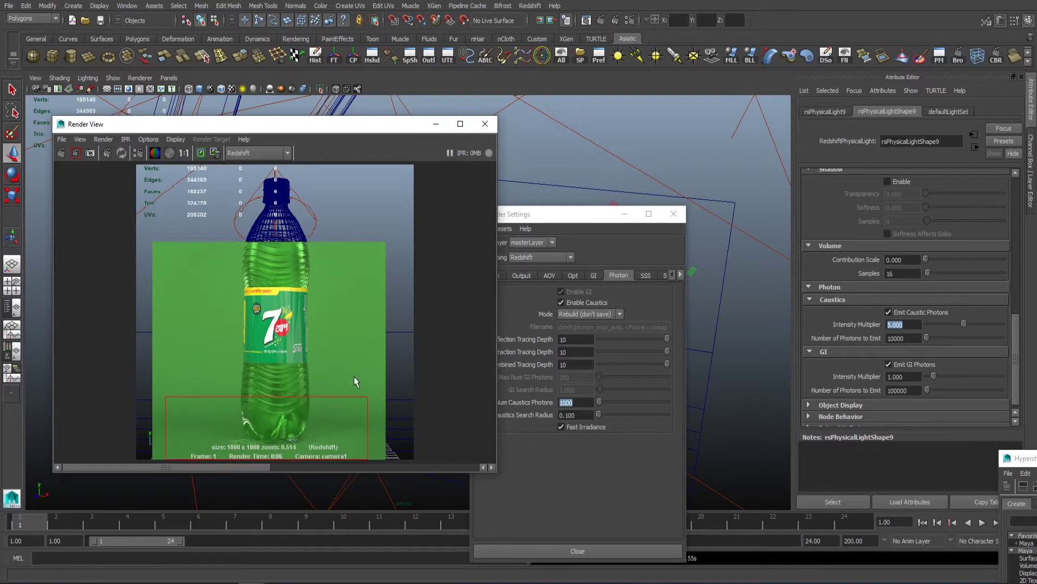
Set the light's number of caustic photons to emit to 100000, render the region and inspect the bottle's base.
left_click(910, 338)
type("0")
key("Return")
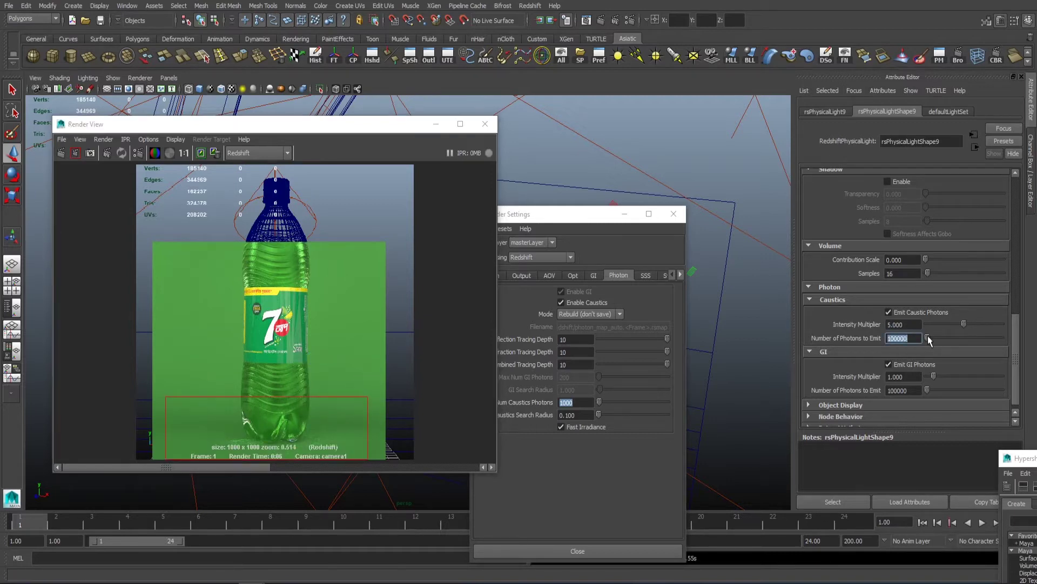
left_click(77, 152)
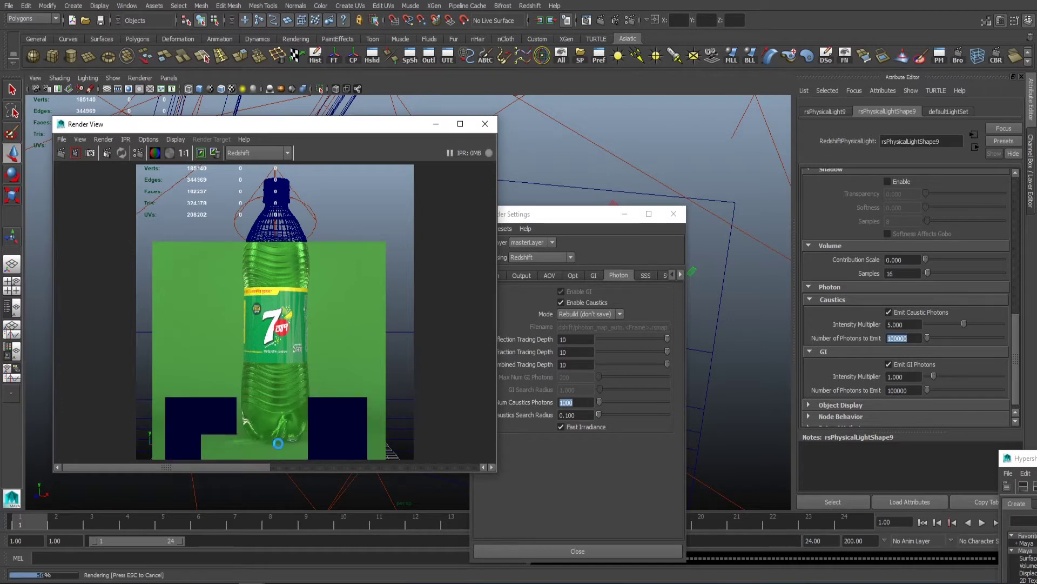
middle_click_drag(297, 434, 283, 379, "alt")
scroll(282, 379, "up", 1)
Rotate the duplicated light to re-aim it at the bottle and render the marked region.
left_click_drag(534, 216, 565, 362)
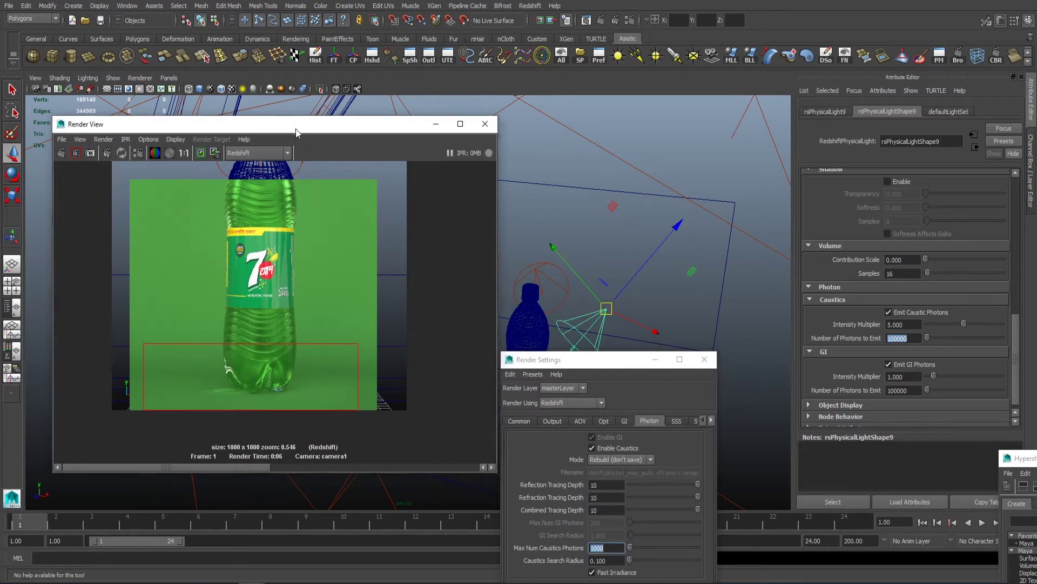
left_click_drag(296, 127, 258, 151)
left_click_drag(630, 270, 655, 245, "alt")
key("e")
left_click_drag(591, 288, 523, 257, "alt")
middle_click_drag(523, 257, 523, 199, "alt")
left_click(36, 177)
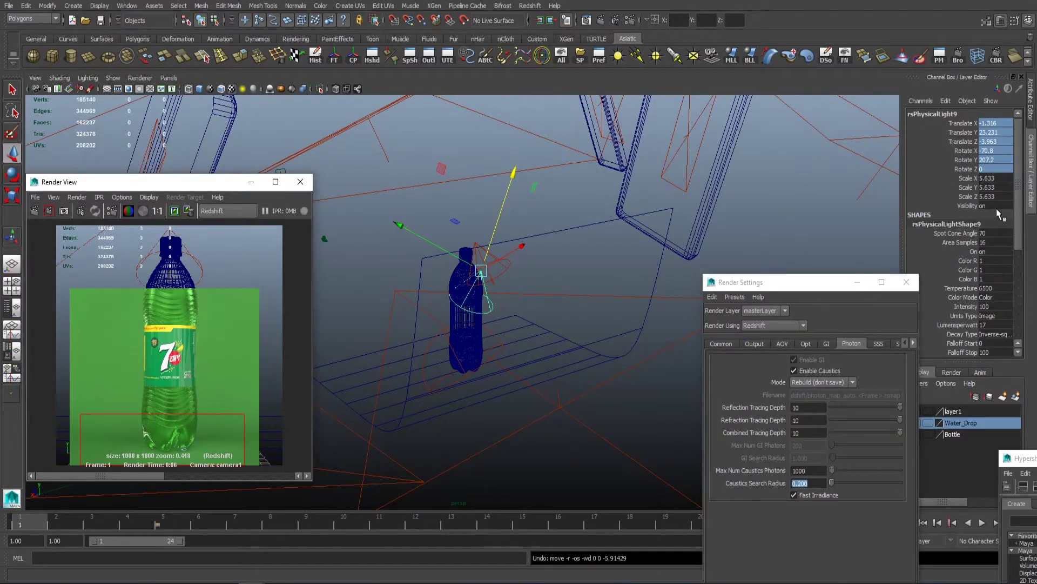
Set the duplicated light's spot cone angle to 100 and render the region around the bottle's base.
key("ctrl+a")
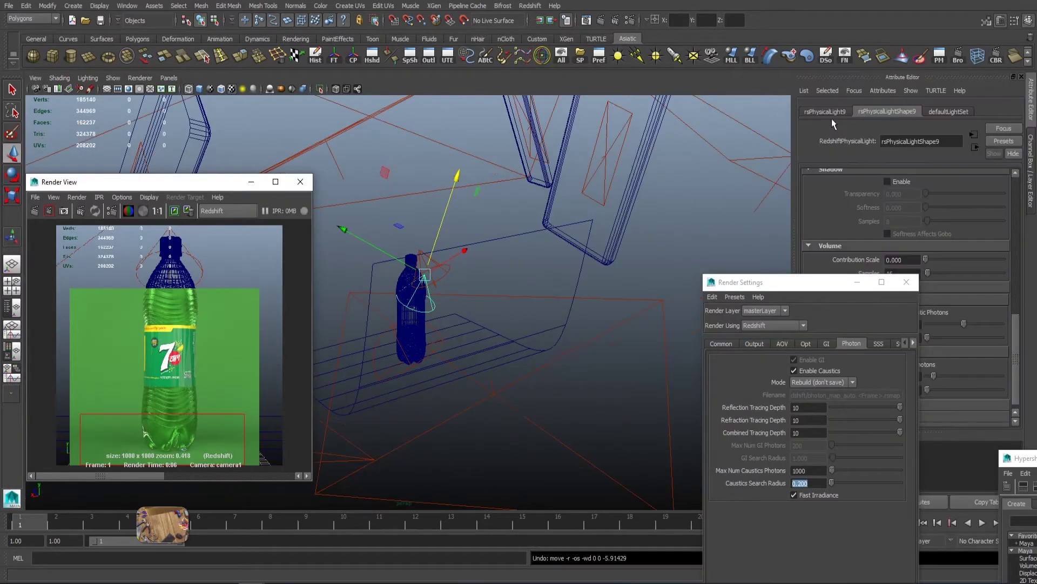
left_click(828, 113)
left_click_drag(831, 282, 737, 295)
left_click(887, 111)
scroll(922, 280, "down", 10)
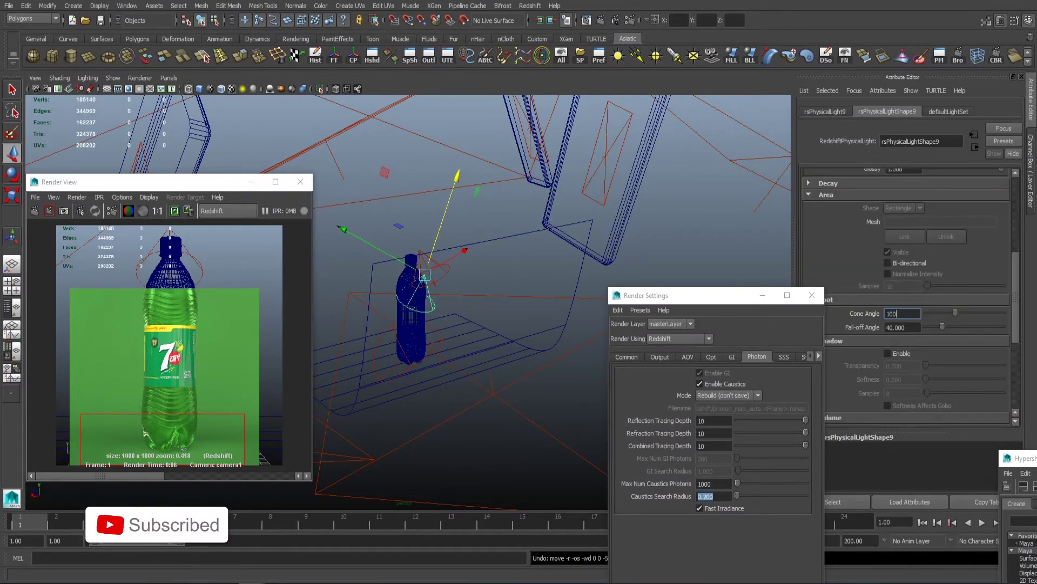
key("Return")
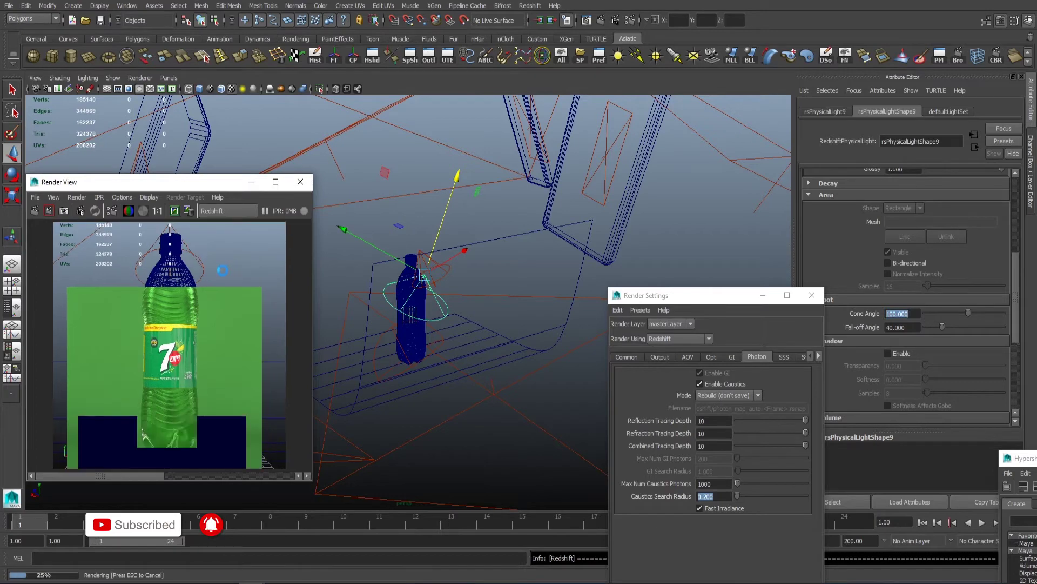
Set the duplicated light's spot fall-off angle to 80 and render the region again.
key("Tab")
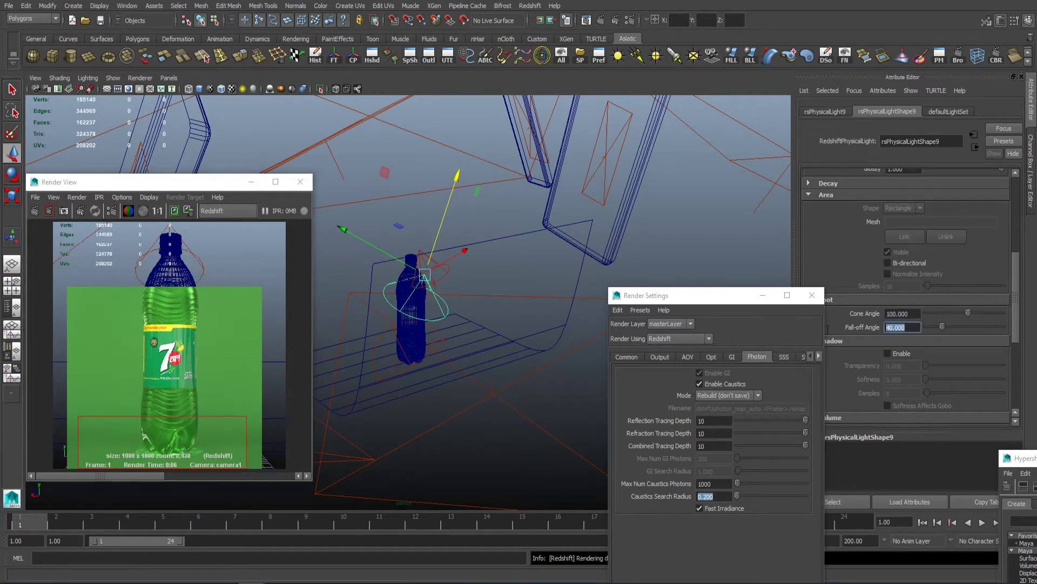
type("80")
key("Return")
left_click(48, 212)
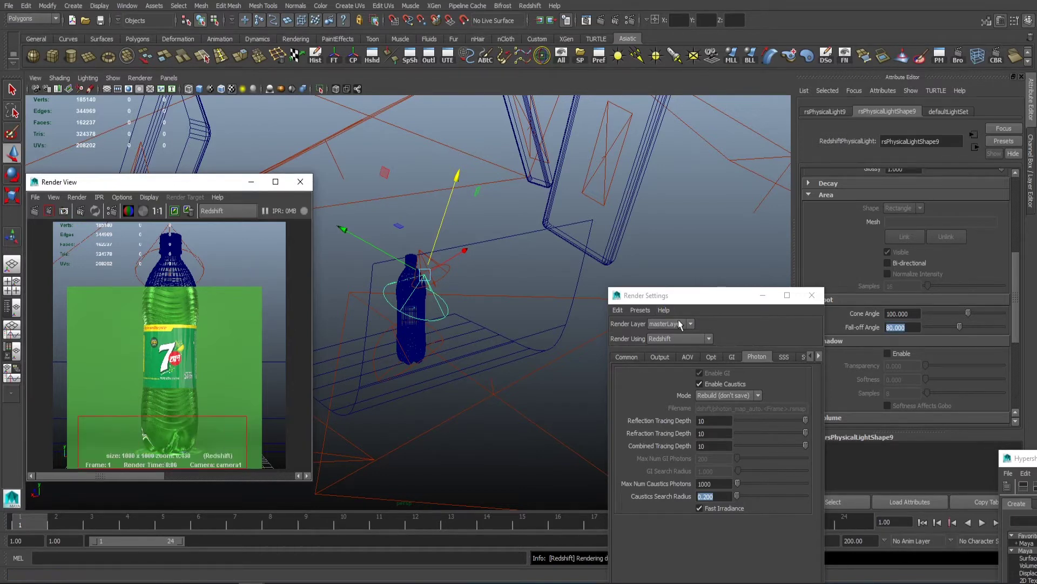
Mark a render region around the bottle from below the cap down to its base and render it.
left_click_drag(739, 303, 650, 304)
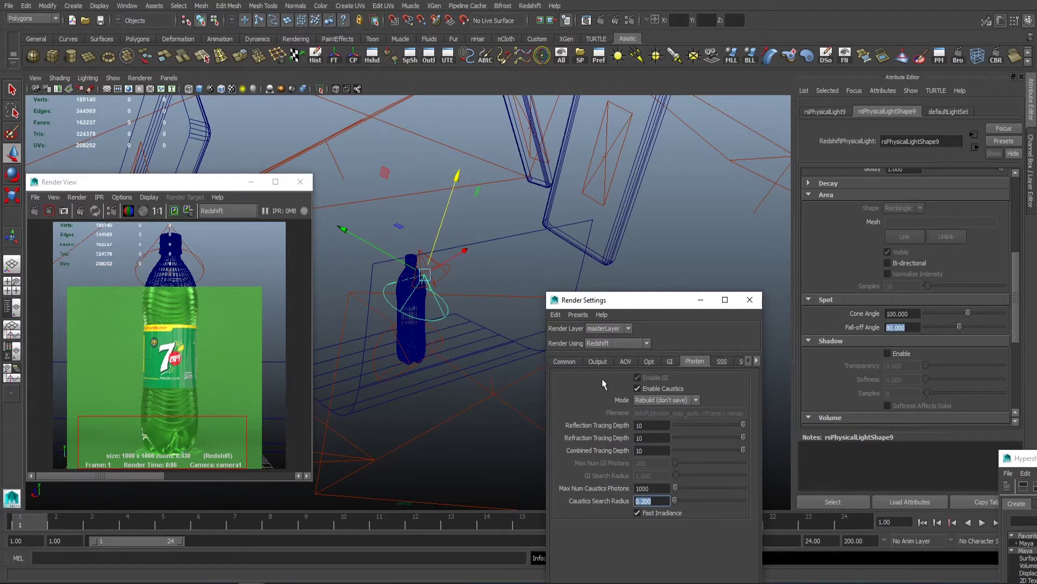
left_click(215, 378)
left_click_drag(143, 263, 204, 348)
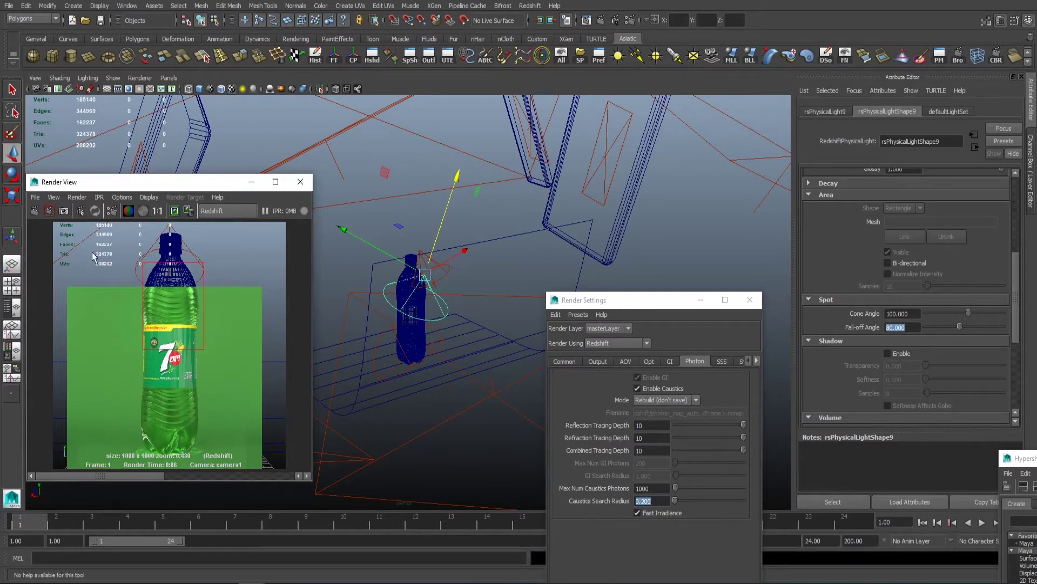
left_click_drag(226, 454, 113, 243)
left_click(49, 211)
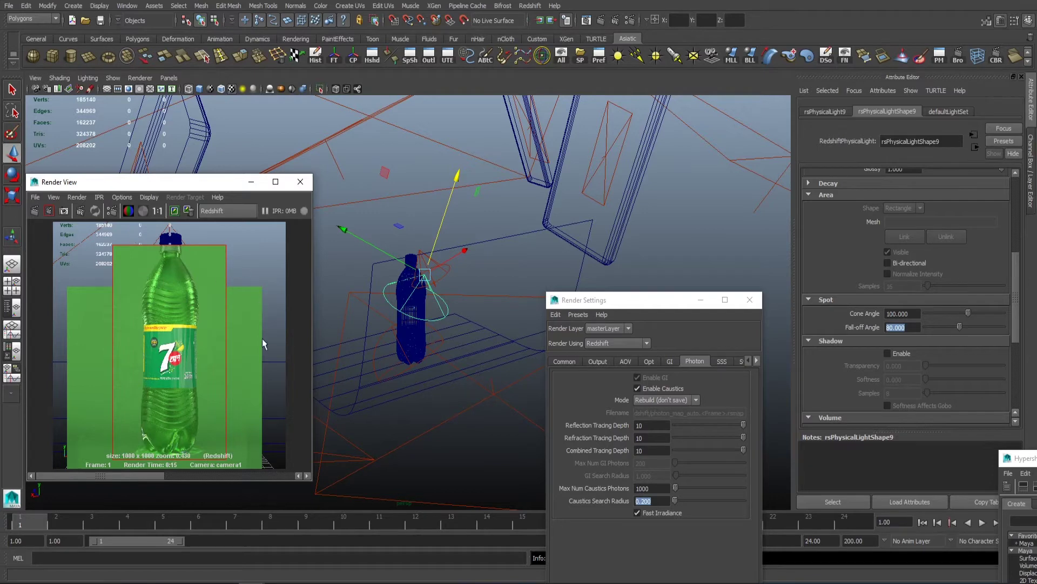
Examine the rendered bottle up close, especially the caustics around its base and the label area.
right_click_drag(143, 305, 216, 304, "alt")
middle_click_drag(179, 405, 178, 227, "alt")
right_click_drag(178, 304, 129, 276, "alt")
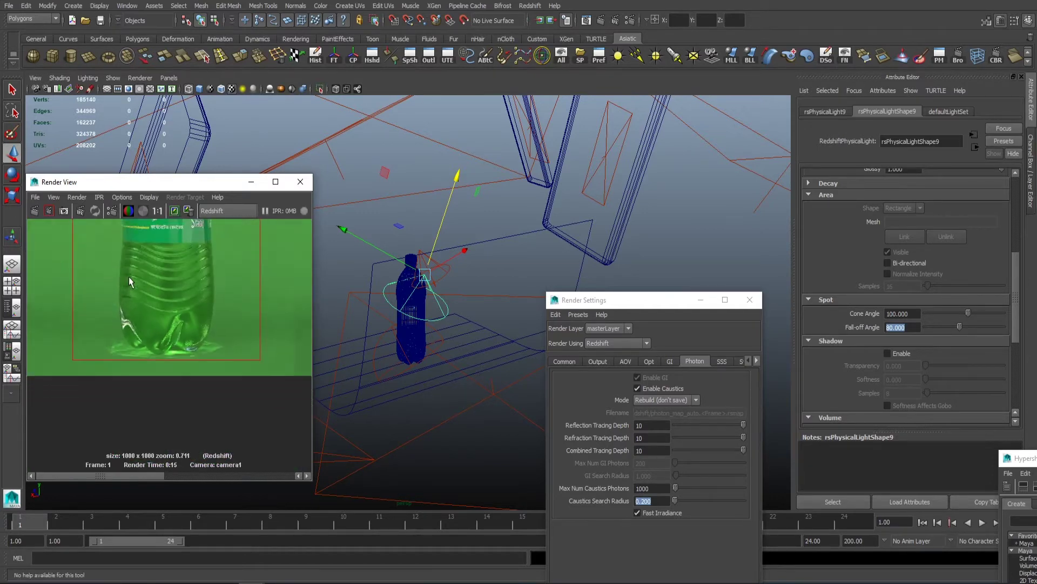
middle_click_drag(128, 277, 164, 330, "alt")
right_click_drag(164, 330, 150, 294, "alt")
middle_click_drag(151, 294, 176, 348, "alt")
right_click_drag(176, 349, 160, 326, "alt")
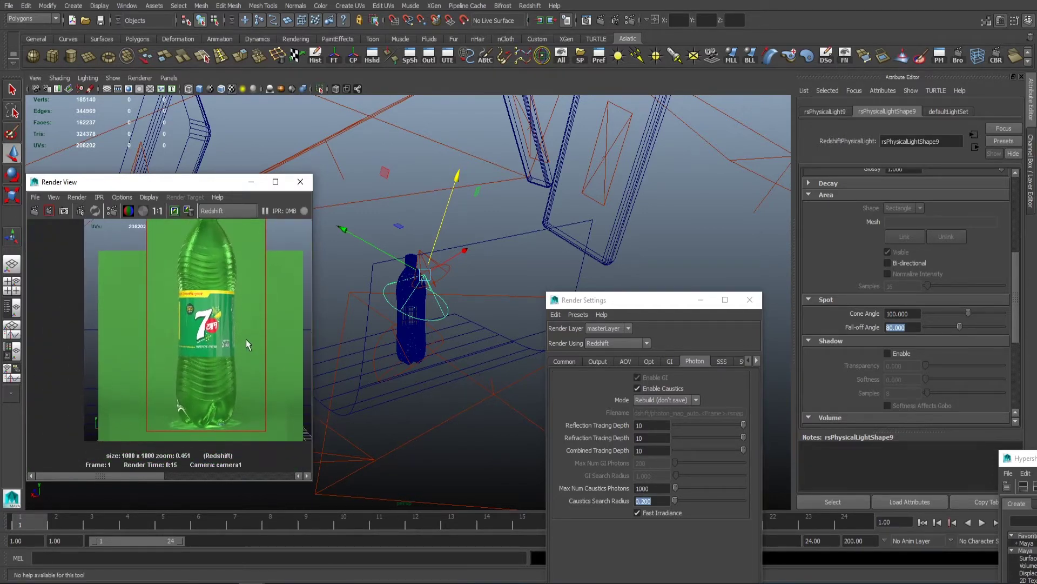
scroll(245, 339, "up", 2)
middle_click_drag(245, 339, 237, 304, "alt")
scroll(238, 304, "up", 3)
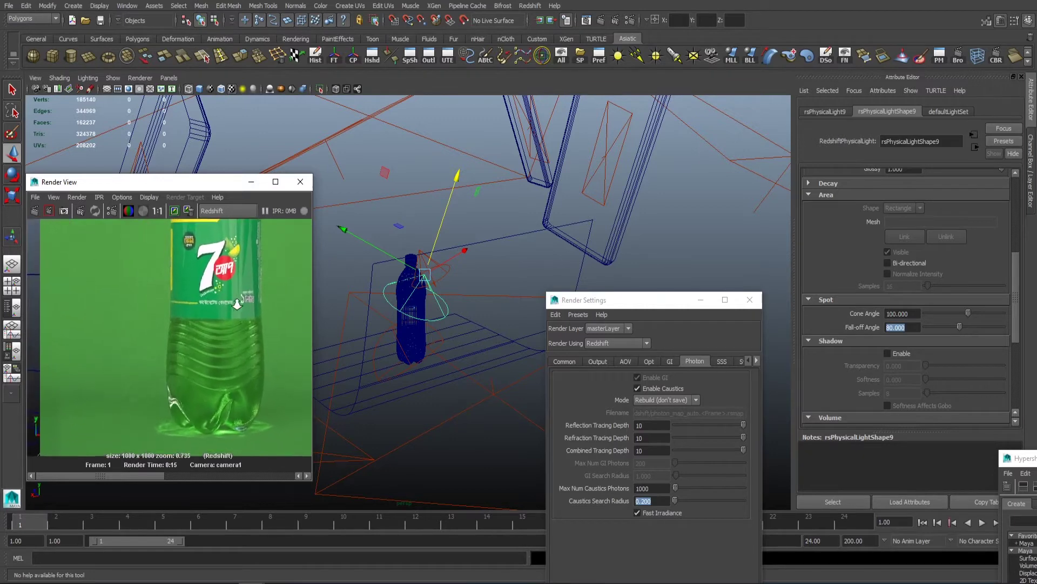
right_click_drag(237, 304, 200, 296, "alt")
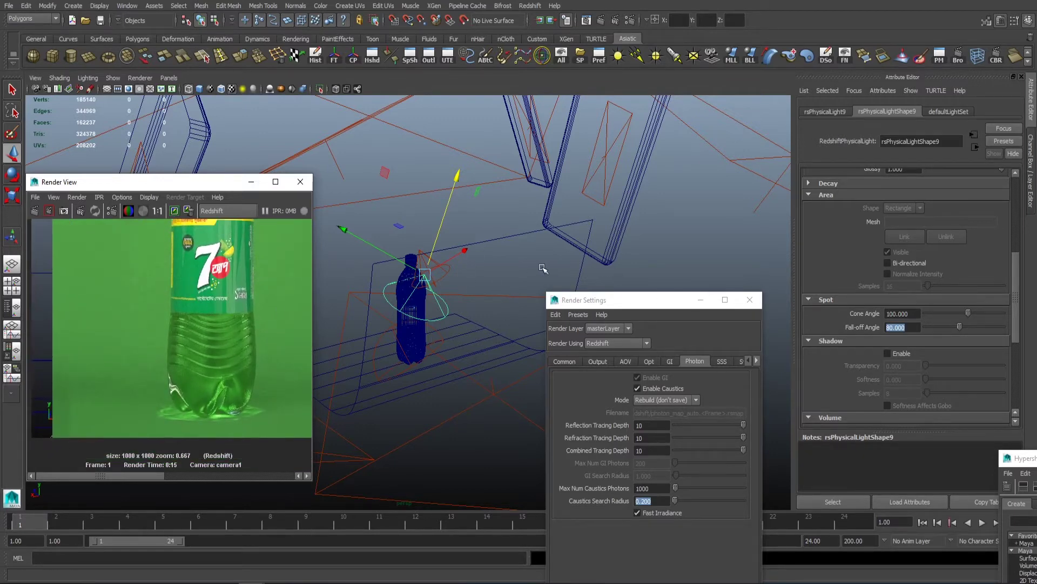
Set the light's spot cone angle to 20, render the bottle region and inspect the caustics at its base.
left_click(914, 313)
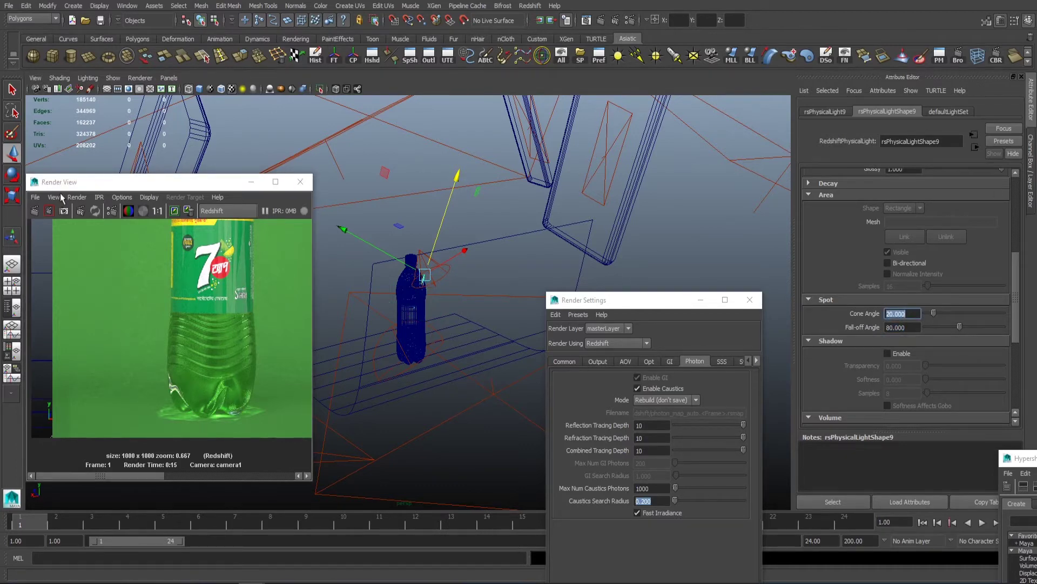
left_click(49, 210)
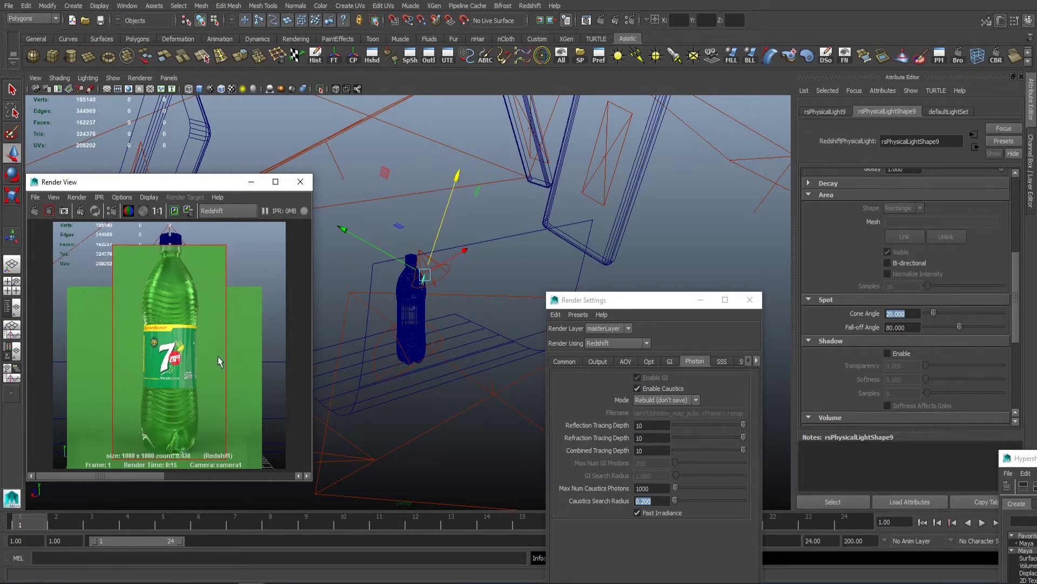
middle_click_drag(196, 387, 206, 327, "alt")
right_click_drag(206, 328, 254, 367, "alt")
middle_click_drag(254, 367, 215, 370, "alt")
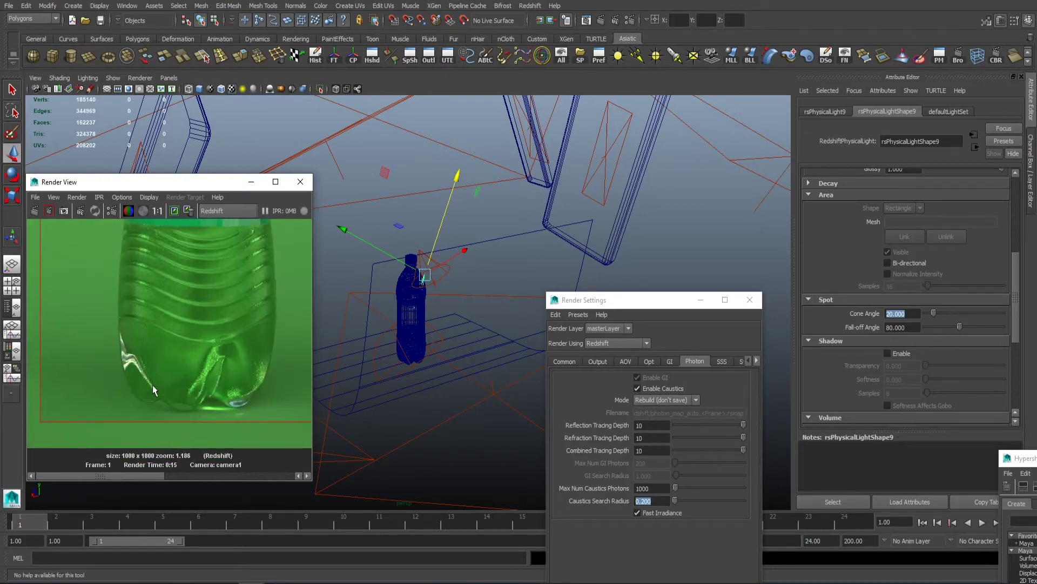
scroll(153, 389, "down", 3)
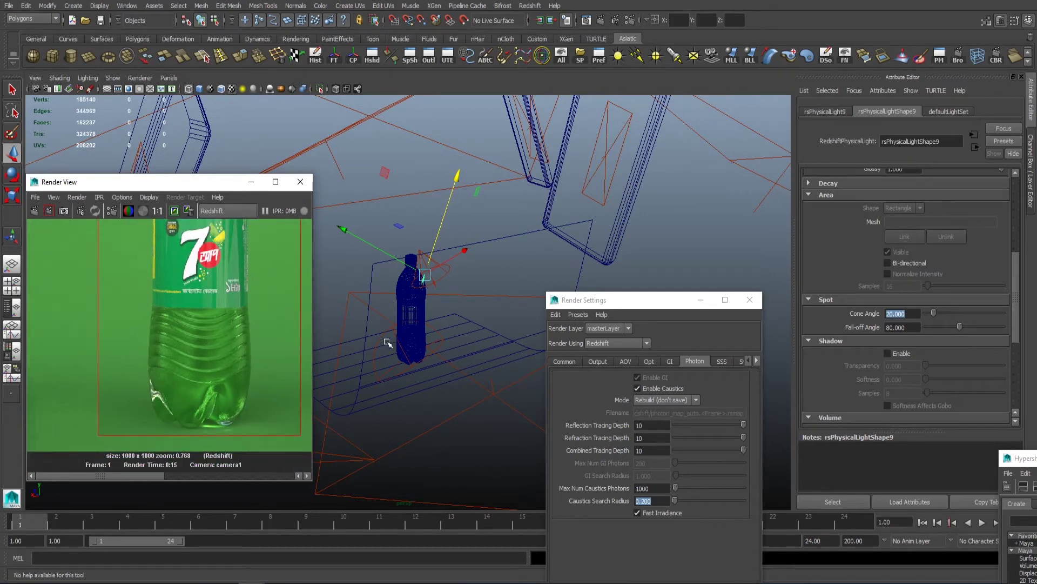
scroll(121, 341, "down", 1)
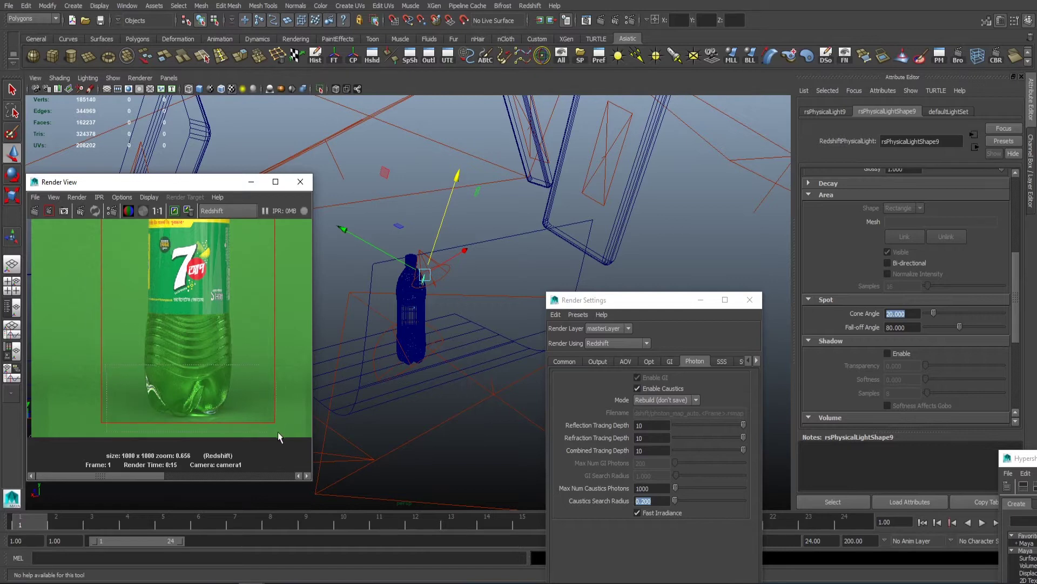
Mark a render region around the bottle's base and the surrounding floor, and save the scene.
left_click_drag(106, 435, 291, 367)
key("ctrl+a")
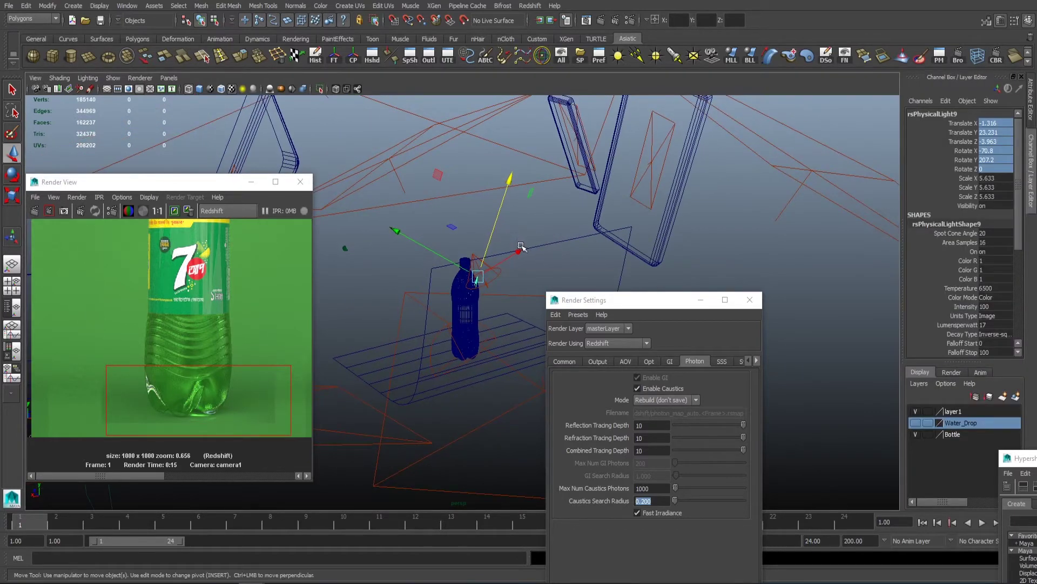
key("ctrl+a")
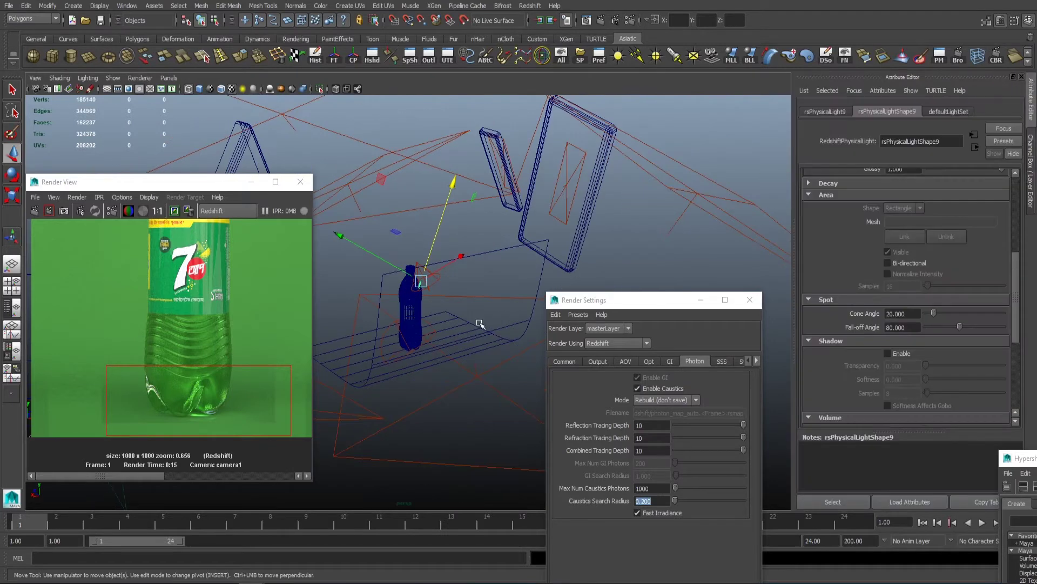
key("ctrl+s")
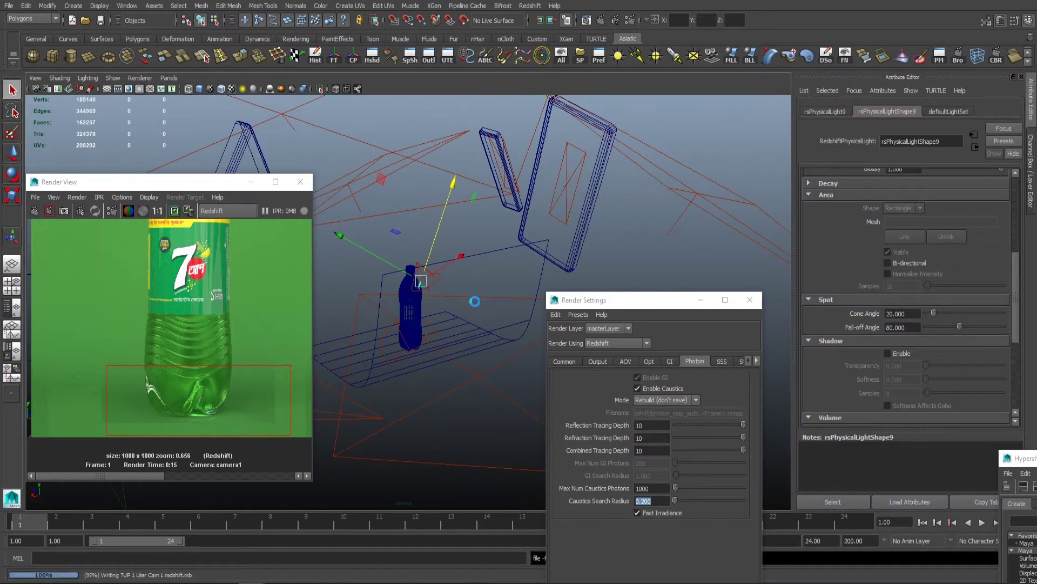
Set the light's spot cone angle to 40 and fall-off angle to 30, and render the region around the base.
left_click_drag(911, 314, 865, 311)
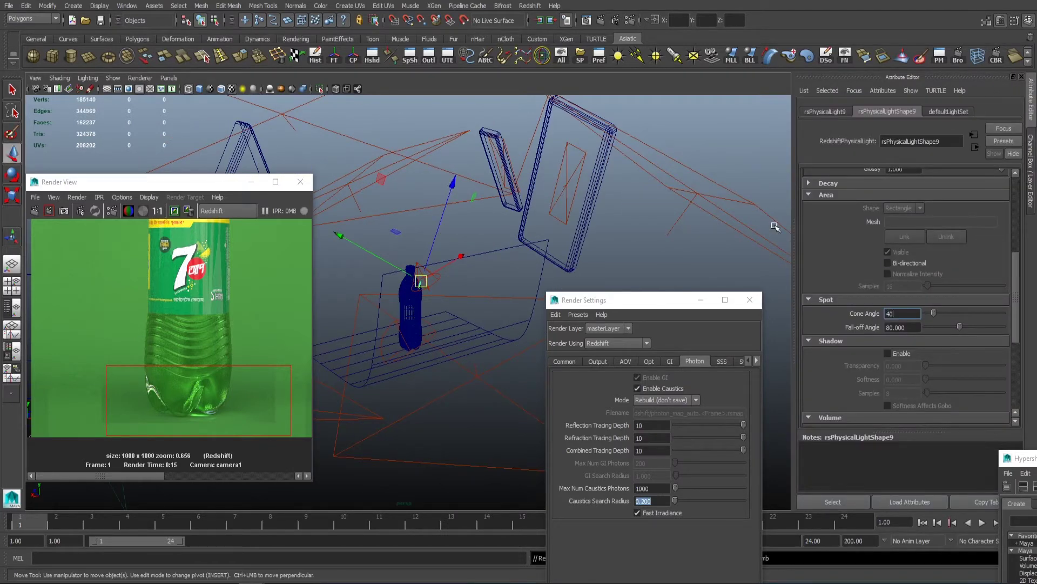
type("30")
key("Return")
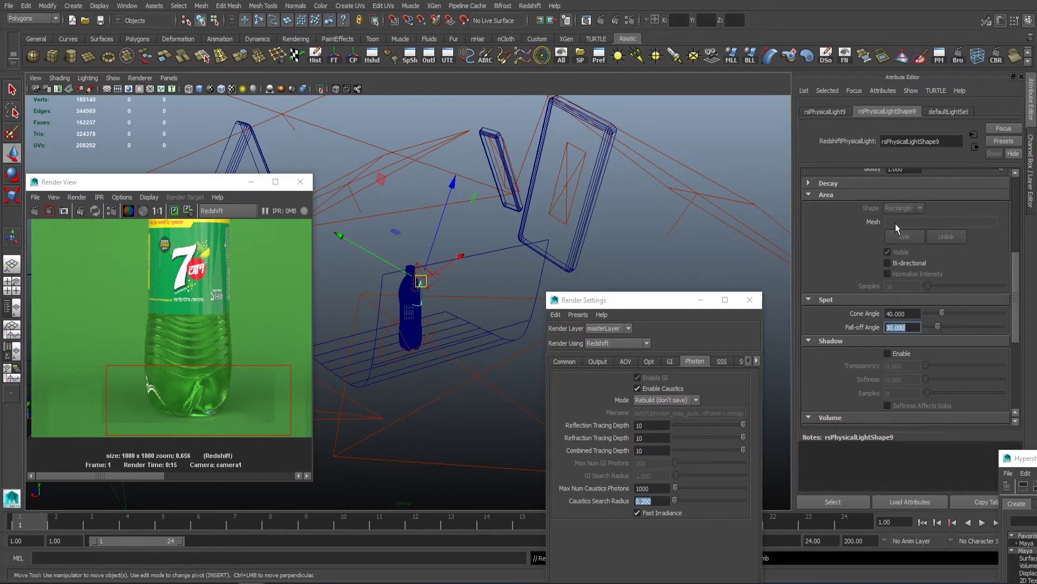
left_click(49, 212)
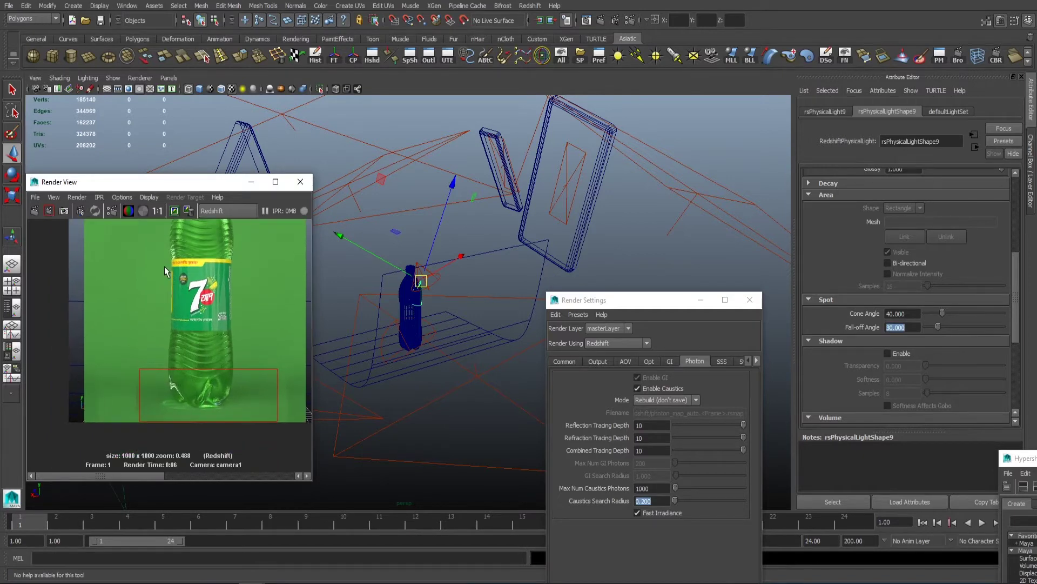
Look through the selected light and adjust its position and aim over the bottle, then render the base region.
left_click(168, 79)
left_click(199, 121)
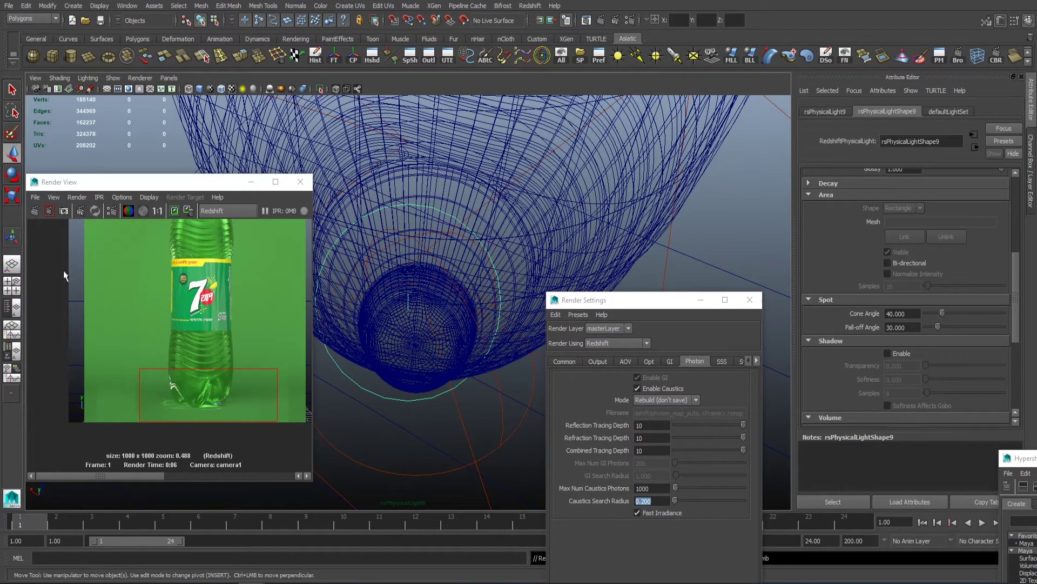
left_click_drag(442, 383, 447, 389, "alt")
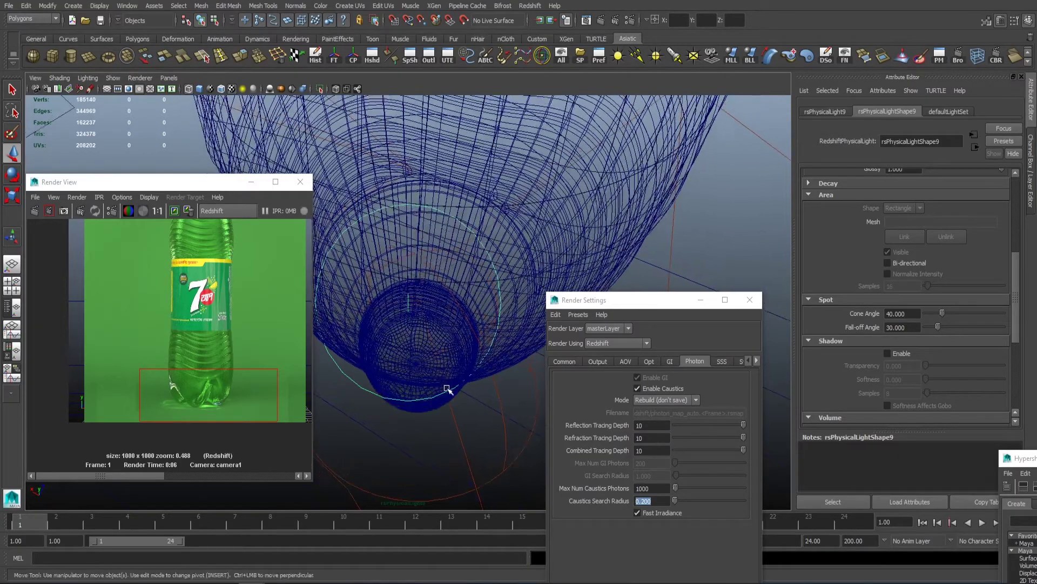
middle_click_drag(447, 389, 448, 326, "alt")
left_click_drag(448, 327, 454, 253, "alt")
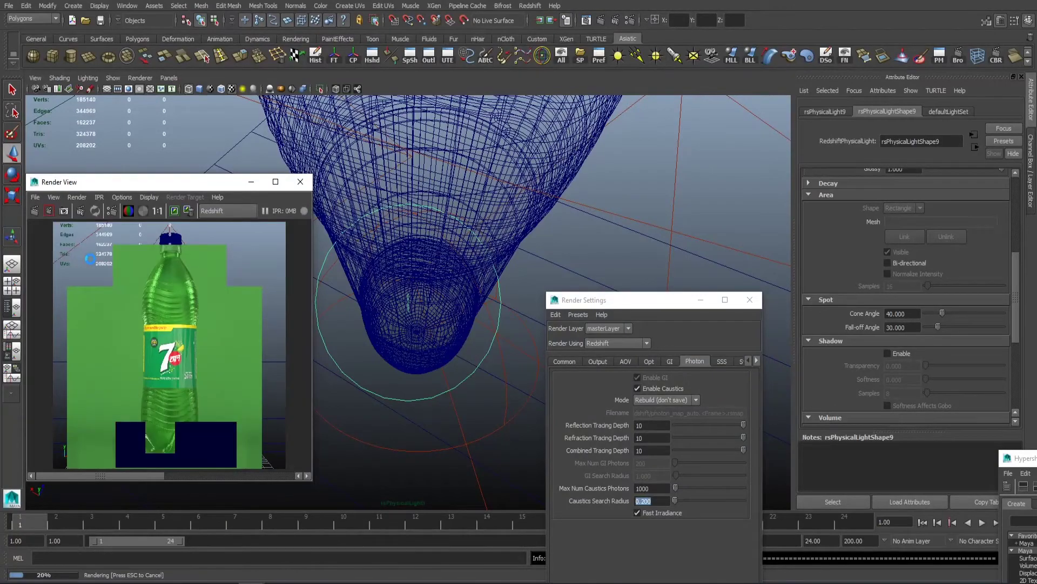
Adjust the spot light's distance and aim over the bottle through its own view, and render the region around the base.
left_click_drag(373, 292, 372, 523, "alt")
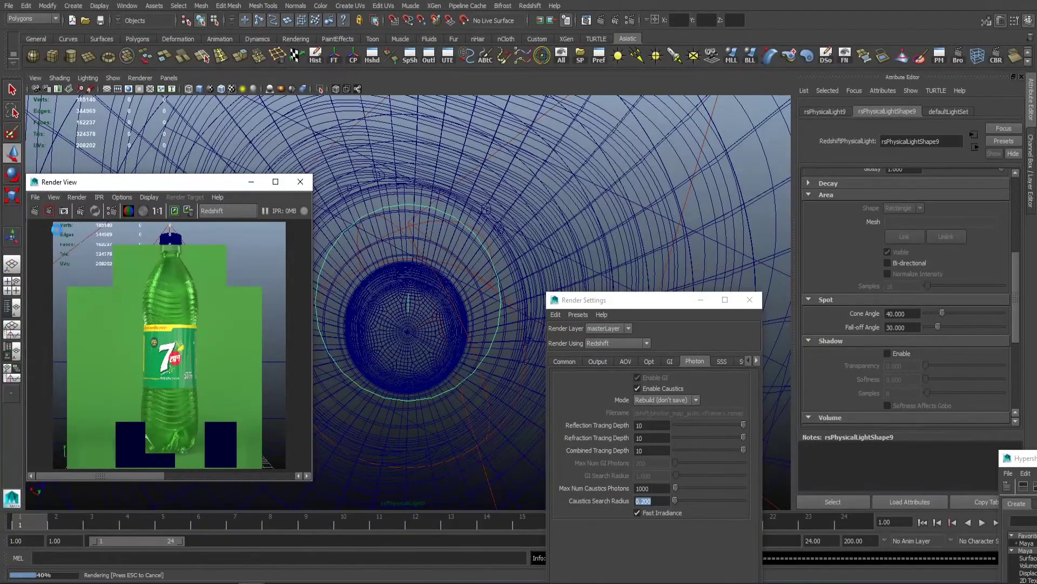
left_click_drag(431, 331, 393, 113, "alt")
middle_click_drag(393, 113, 397, 145, "alt")
right_click_drag(396, 145, 377, 238, "alt")
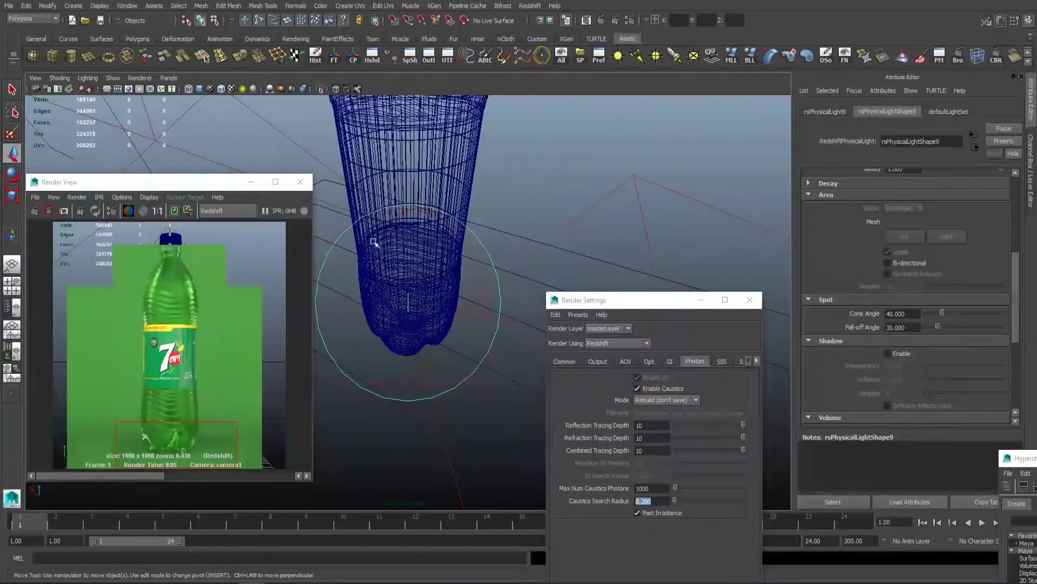
left_click(65, 211)
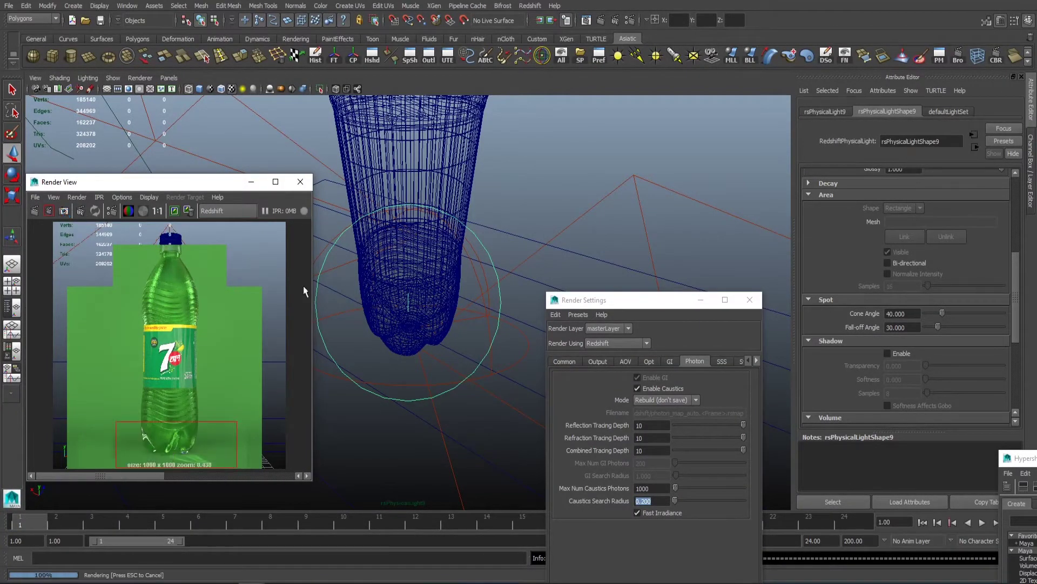
Shift the spot light's aim slightly sideways across the bottle and re-render the base region.
left_click_drag(427, 322, 351, 323, "alt")
left_click(169, 78)
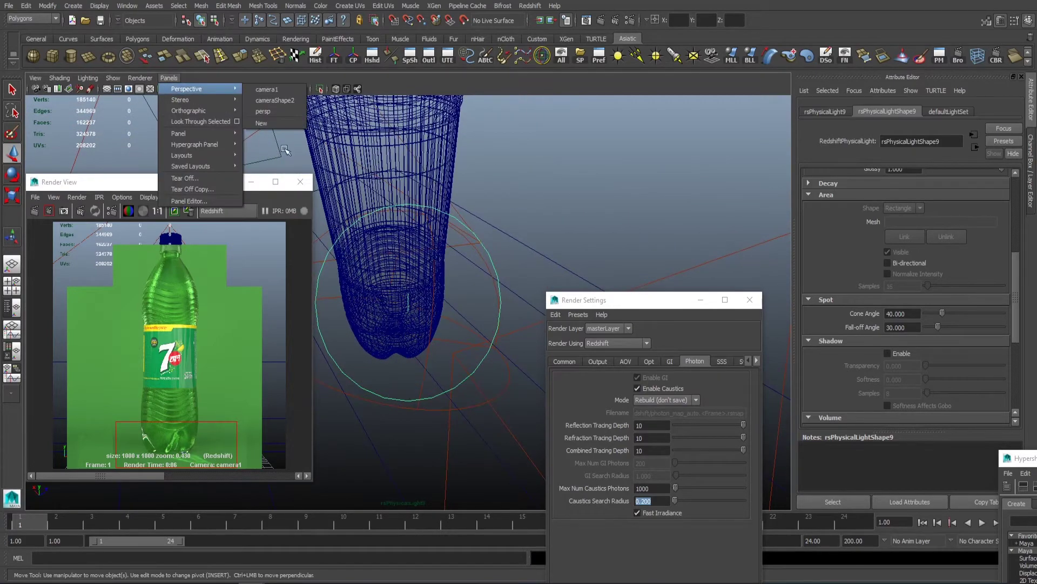
left_click(132, 190)
left_click(95, 211)
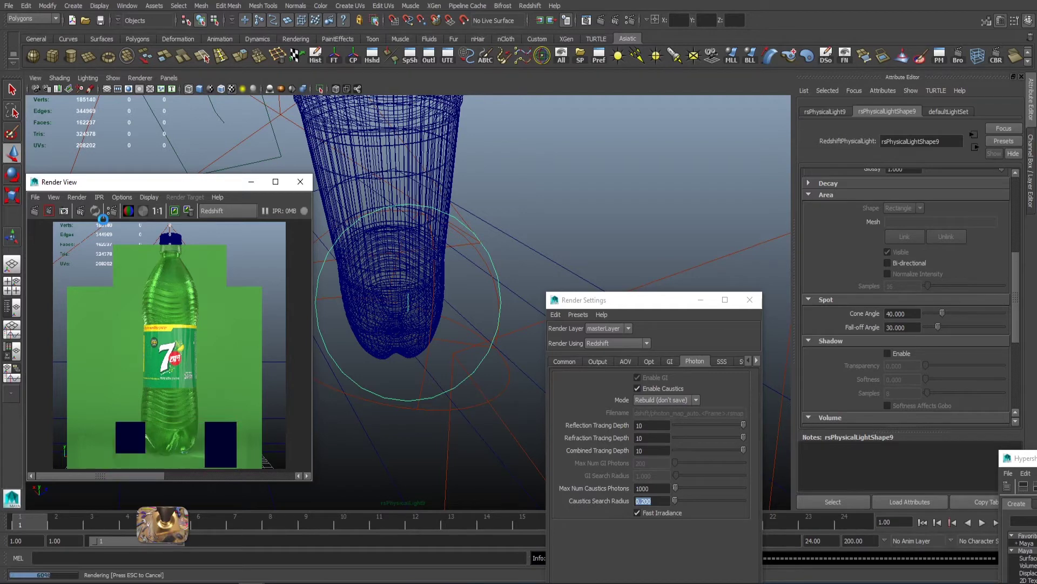
Return the viewport to the persp camera and duplicate the spot light.
left_click(168, 78)
mouse_move(182, 86)
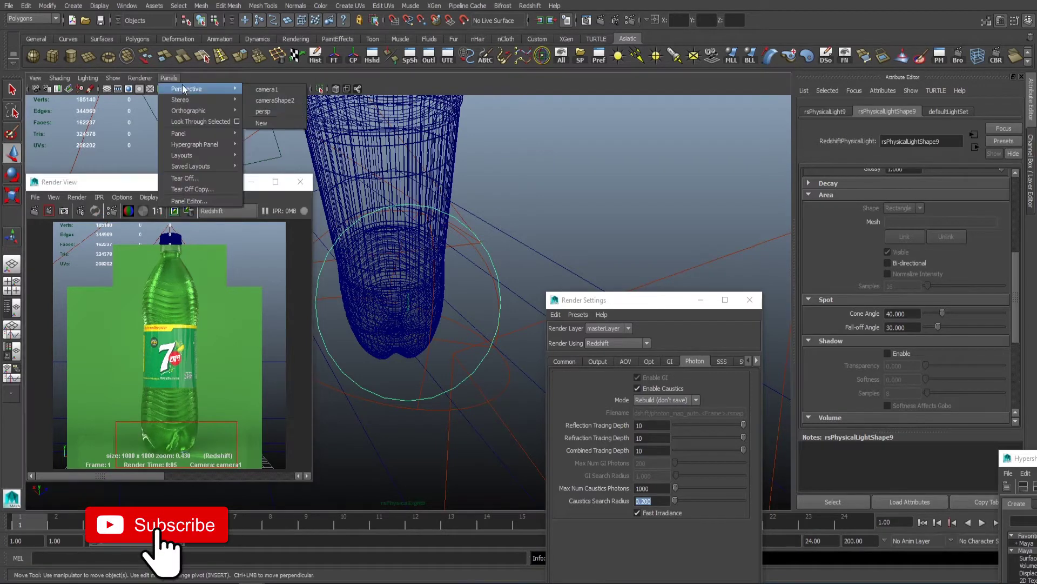
left_click(278, 111)
left_click_drag(470, 181, 445, 197, "alt")
key("ctrl+d")
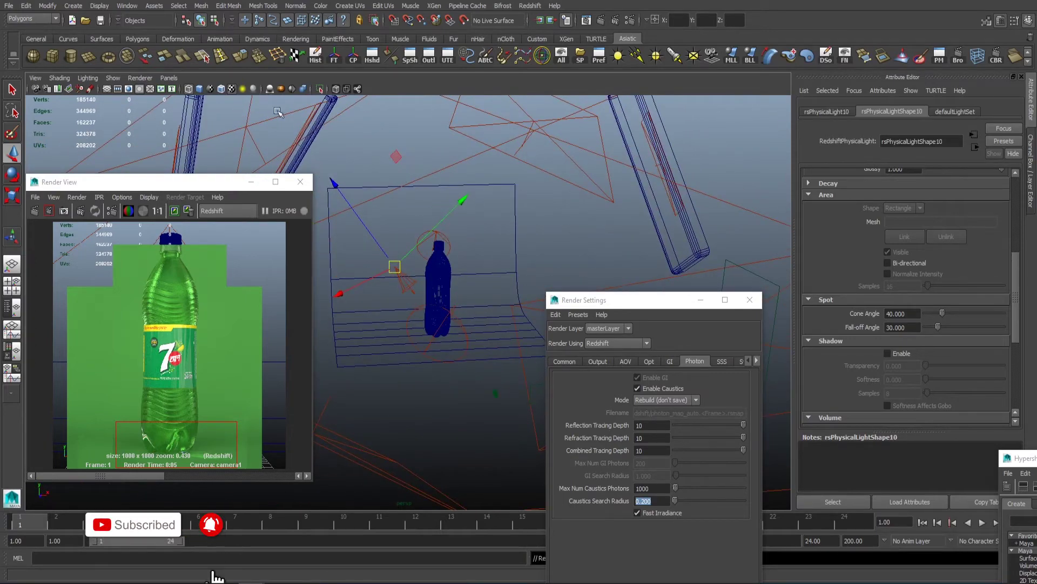
Look through the duplicated light, aim it at the bottle from the opposite side, and render a wider region around the base and floor.
left_click(169, 78)
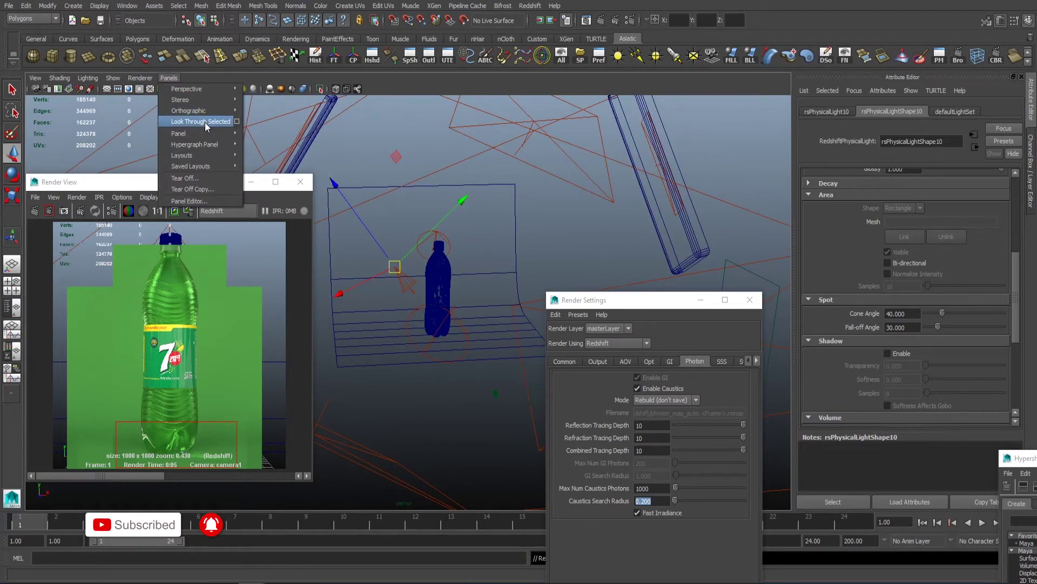
left_click(205, 122)
left_click_drag(459, 231, 469, 191, "alt")
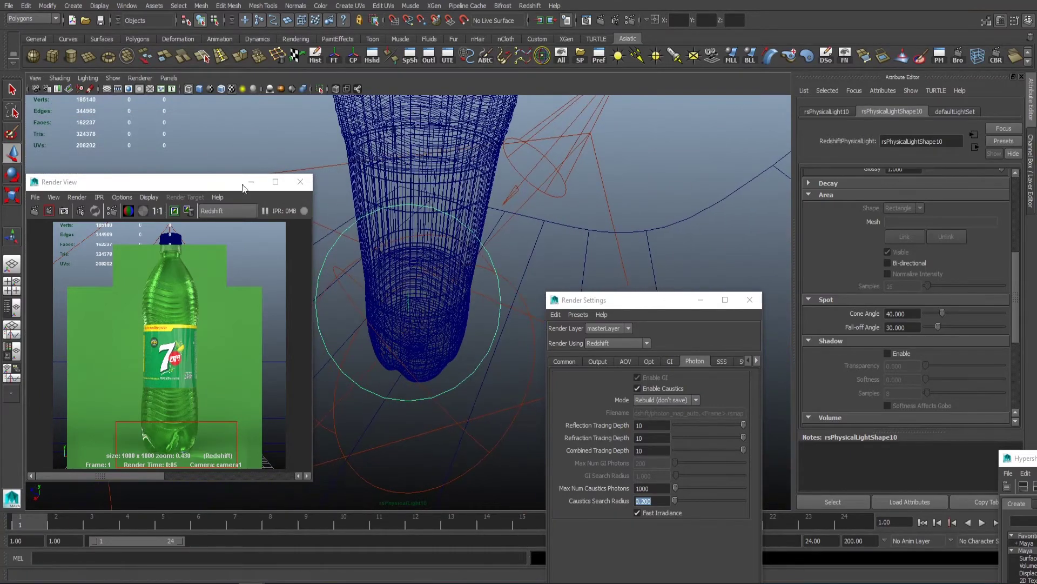
left_click(52, 210)
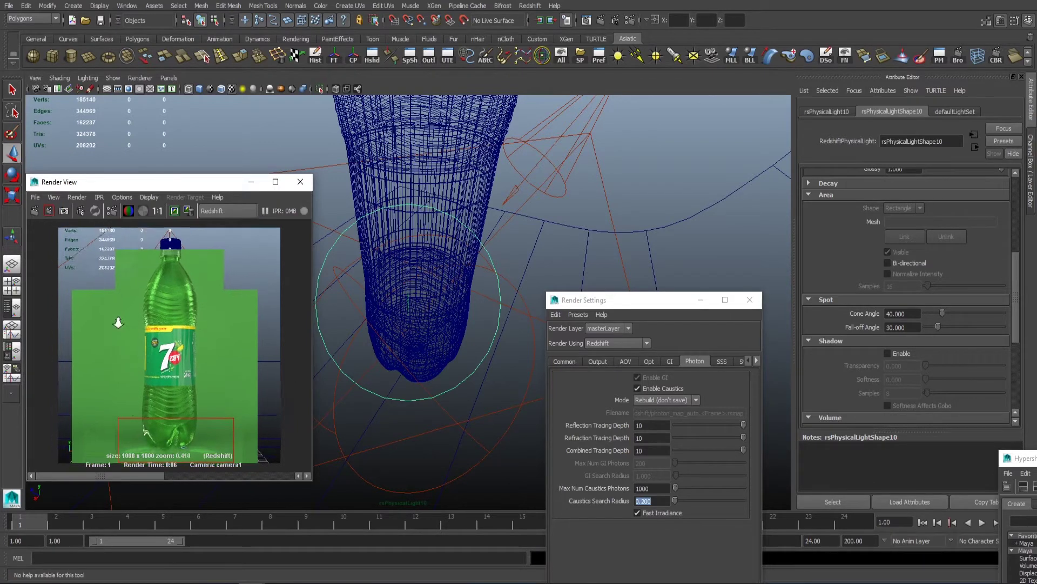
left_click_drag(94, 367, 270, 416)
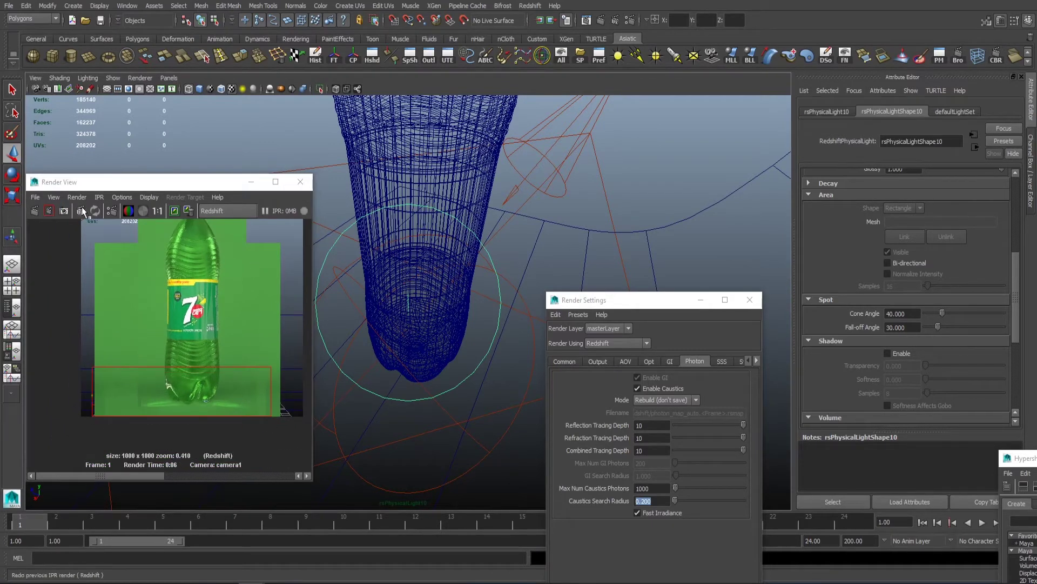
left_click(49, 210)
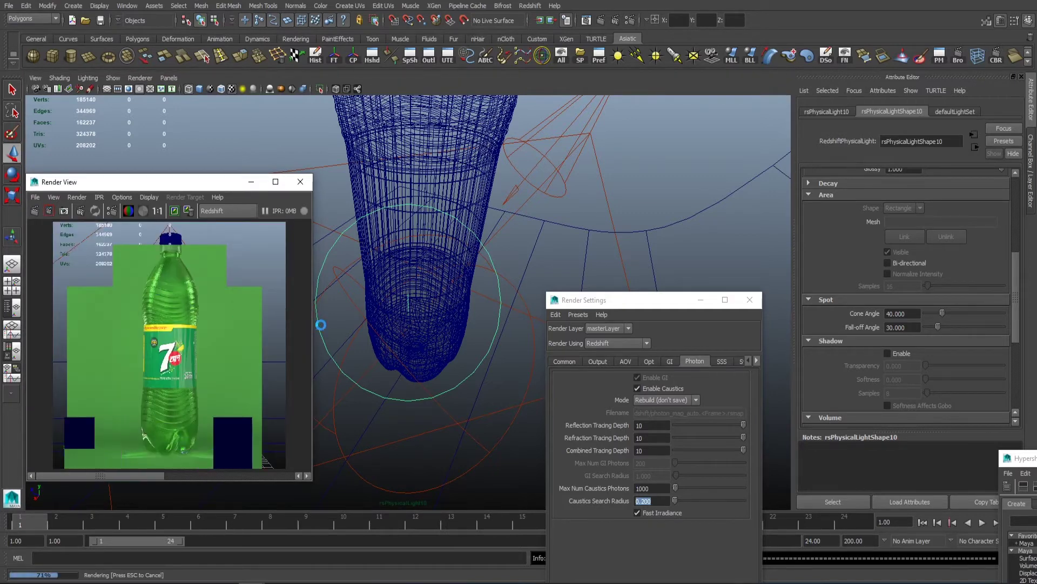
Refine the duplicated light's aim over the bottle's lower half and render the widened base region again.
mouse_move(392, 352)
left_mouse_down("alt")
mouse_move(412, 352)
mouse_move(400, 364)
left_mouse_up("alt")
middle_click_drag(400, 364, 400, 354, "alt")
left_click_drag(400, 354, 403, 358, "alt")
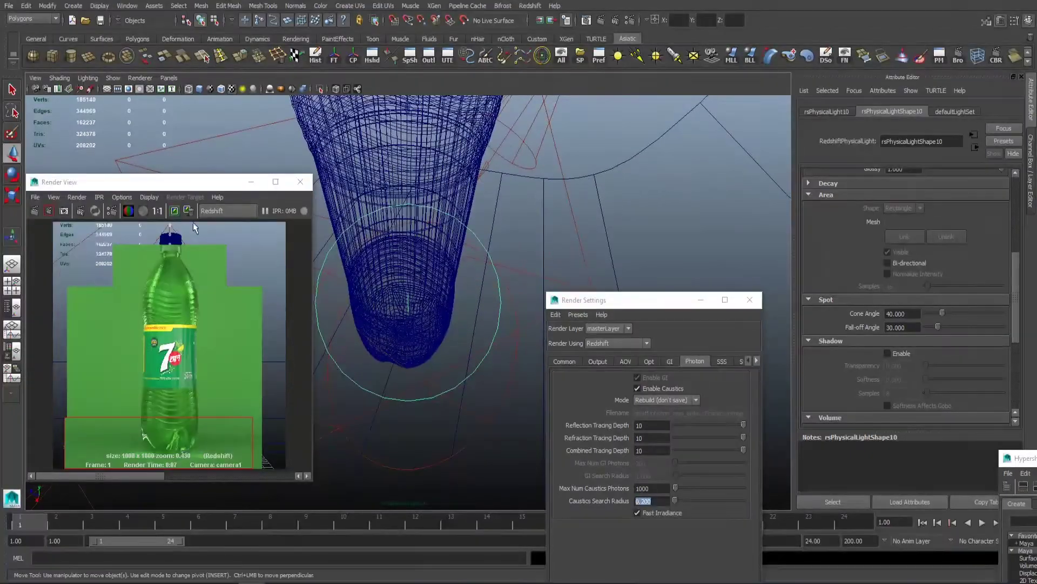
left_click(52, 210)
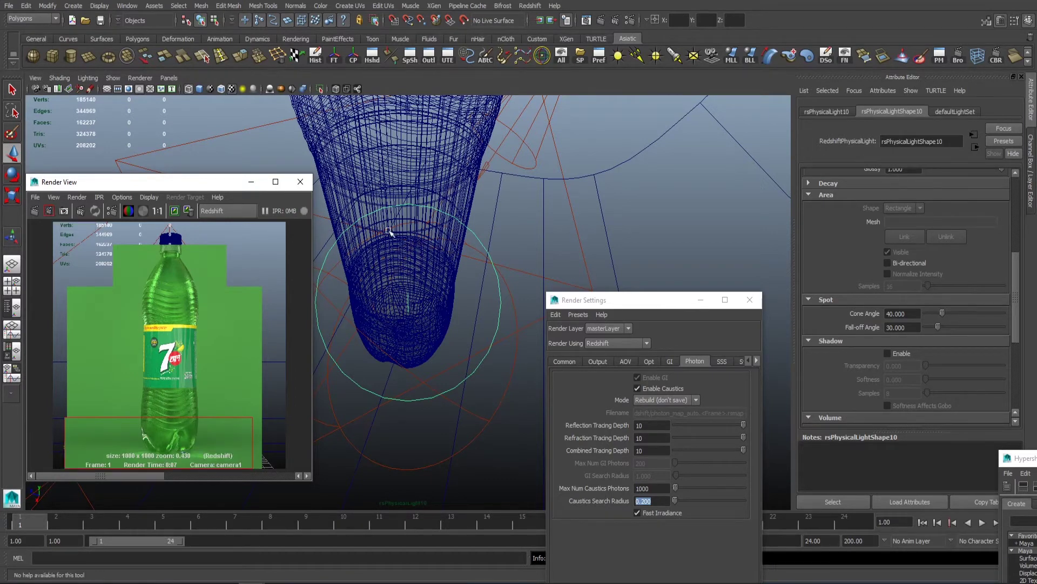
Return the viewport to the persp camera and duplicate the second spot light beside the bottle.
left_click(169, 78)
mouse_move(182, 90)
left_click(262, 100)
scroll(574, 189, "down", 3)
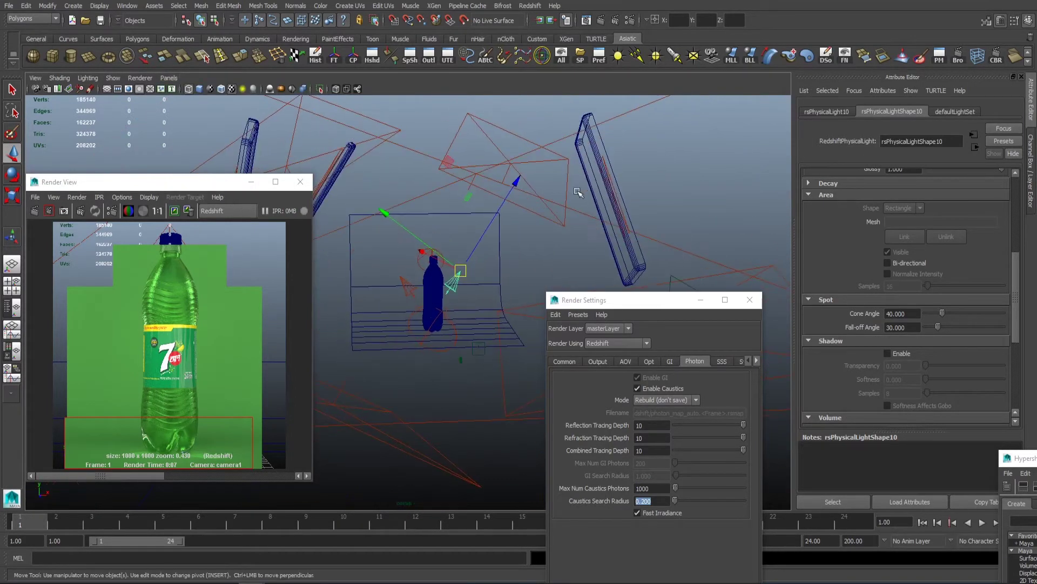
left_click(667, 168)
scroll(667, 168, "down", 1)
scroll(173, 364, "up", 5)
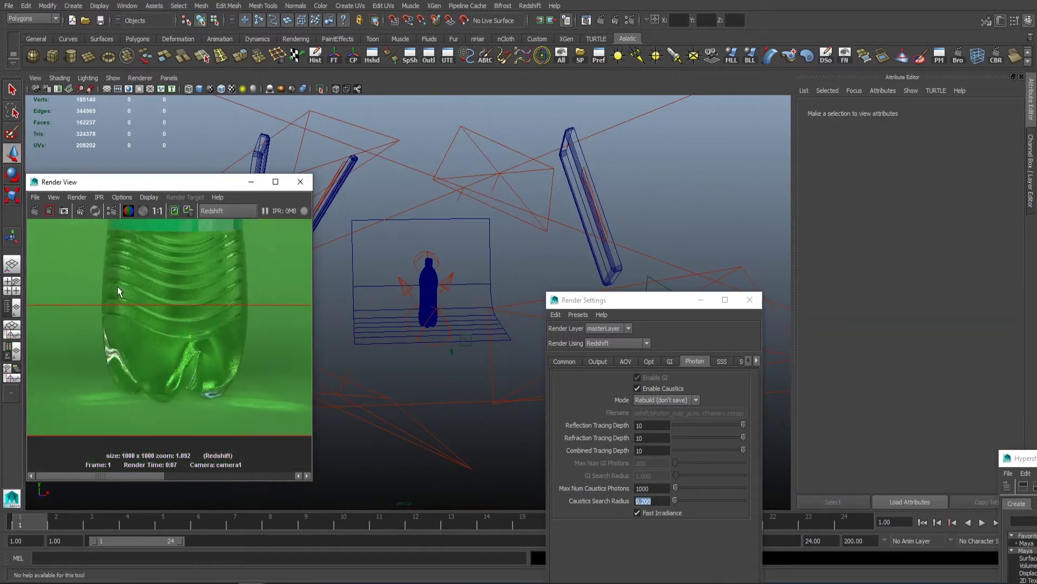
left_click(446, 283)
left_click_drag(446, 282, 352, 327, "alt")
Look through the newest spot light, position and aim it over the bottle, and render the region around the base.
left_click(168, 78)
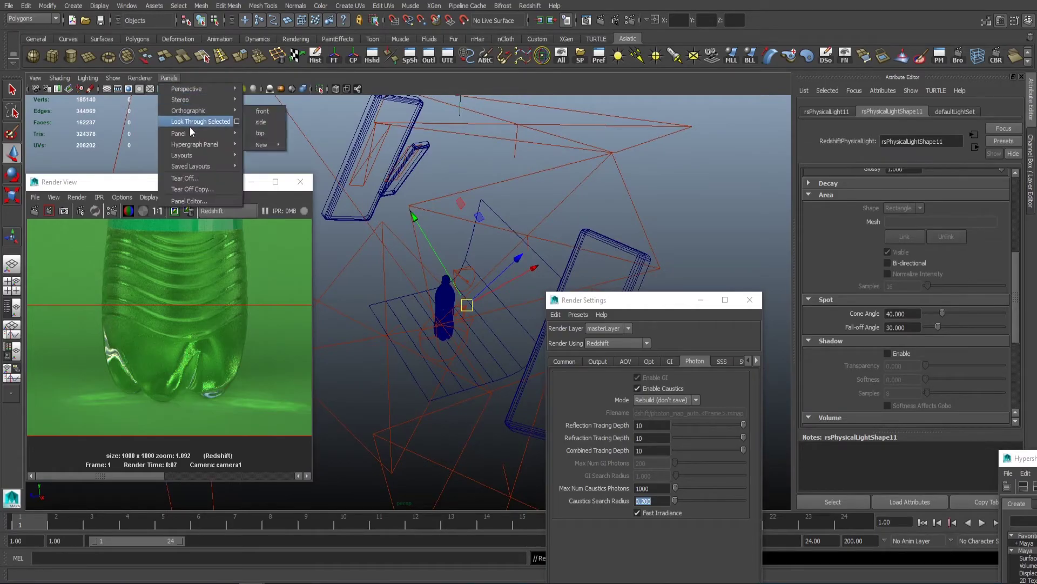
left_click(192, 123)
middle_click_drag(305, 178, 338, 273, "alt")
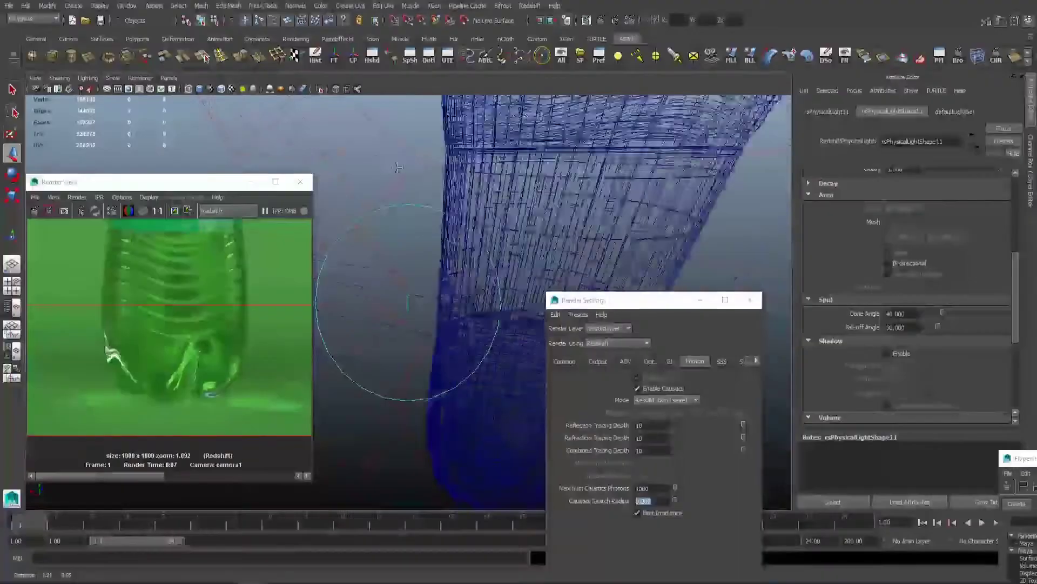
right_click_drag(416, 286, 378, 286, "alt")
left_click_drag(379, 286, 419, 254, "alt")
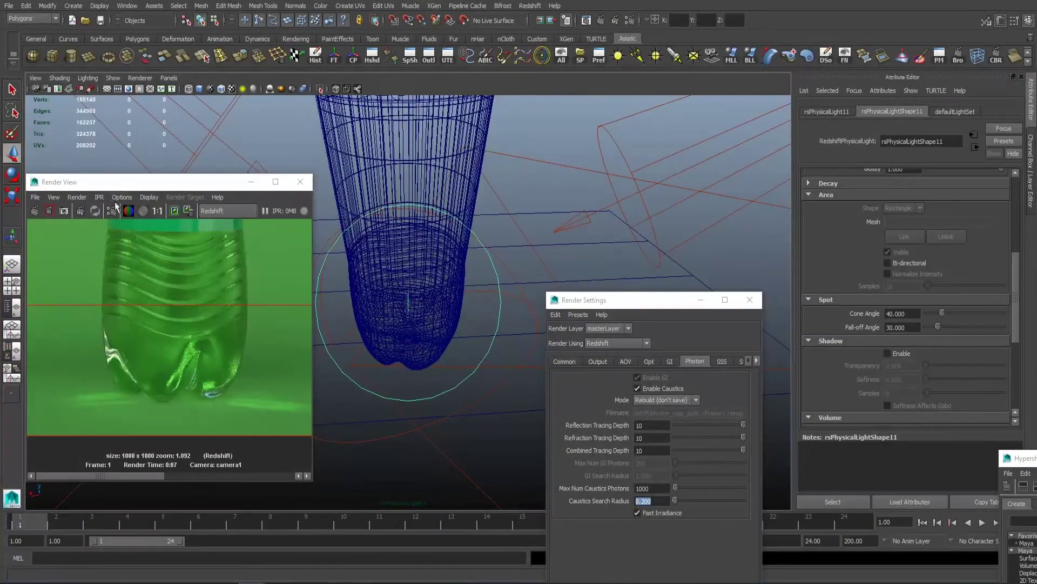
left_click(64, 211)
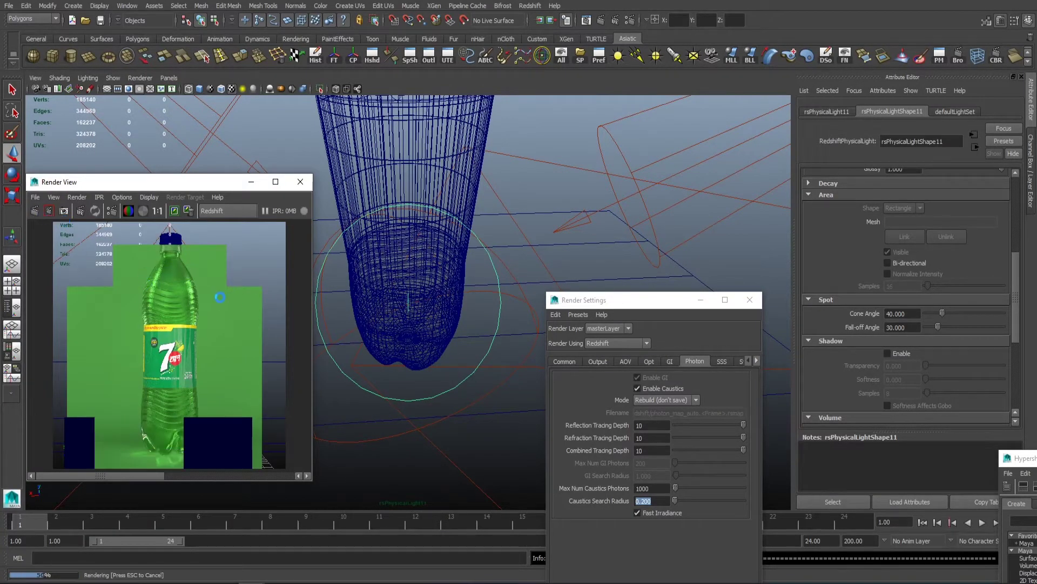
mouse_move(363, 330)
left_mouse_down("alt")
mouse_move(405, 296)
mouse_move(405, 282)
mouse_move(378, 325)
left_mouse_up("alt")
left_click(34, 210)
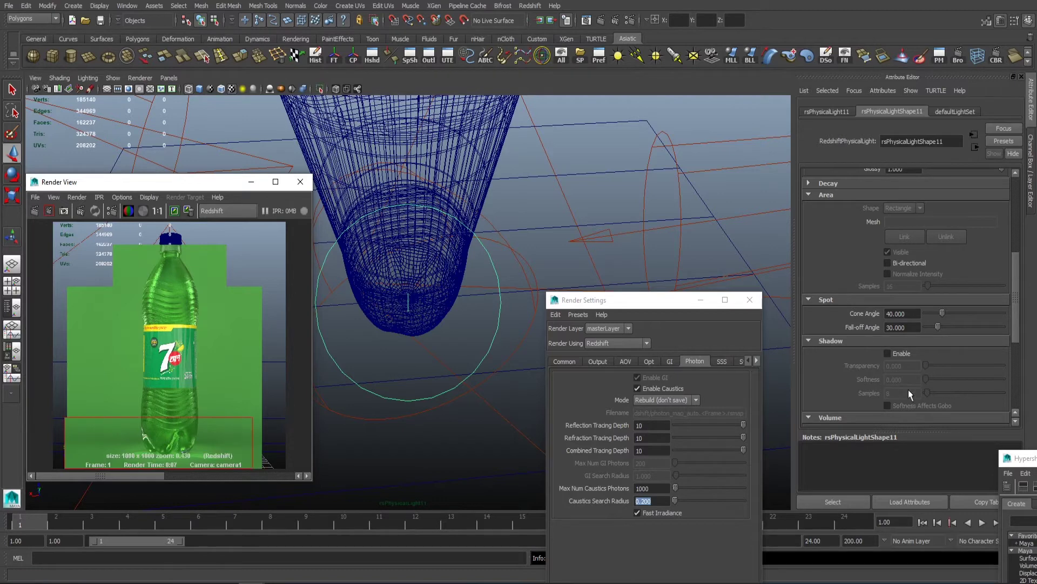
Return to the persp camera, set the Caustics Search Radius to 0.1, and render the base region.
scroll(909, 389, "down", 5)
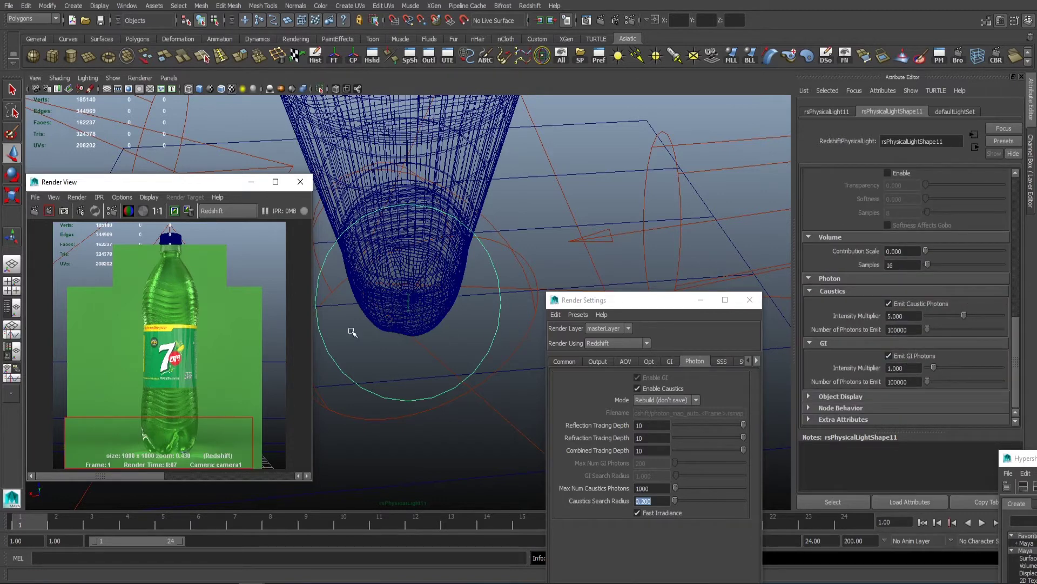
left_click(169, 78)
mouse_move(216, 105)
left_click(276, 108)
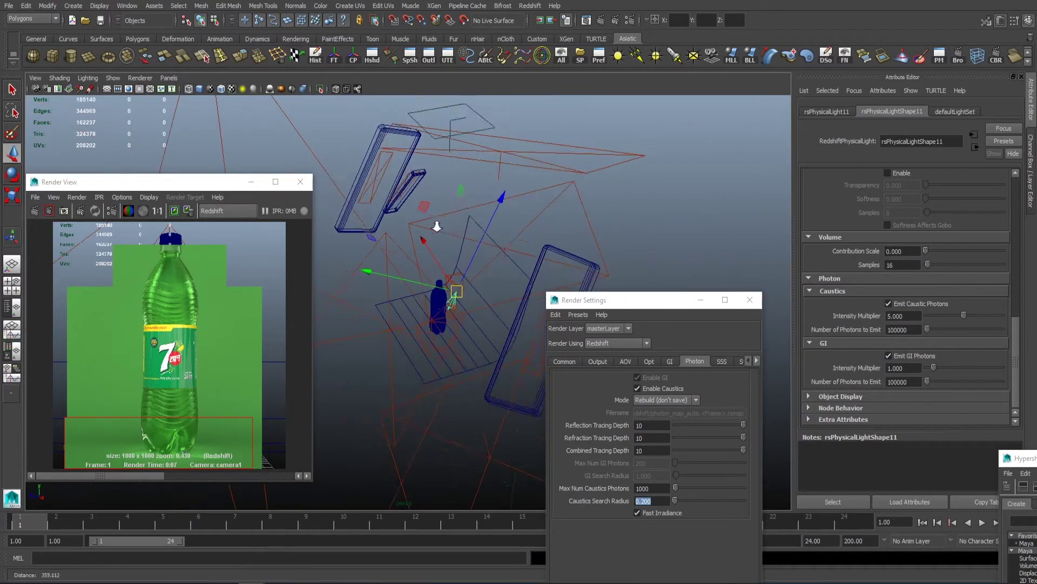
right_click_drag(438, 226, 450, 257, "alt")
middle_click_drag(450, 257, 443, 216, "alt")
left_click_drag(643, 500, 870, 493)
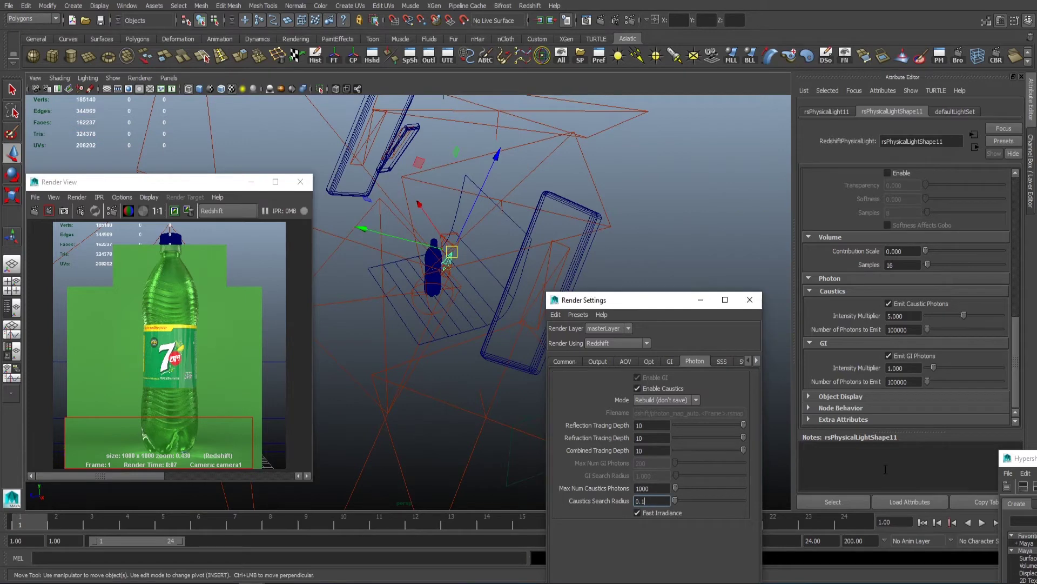
right_click_drag(193, 415, 174, 435, "alt")
middle_click_drag(173, 435, 165, 367, "alt")
left_click(48, 209)
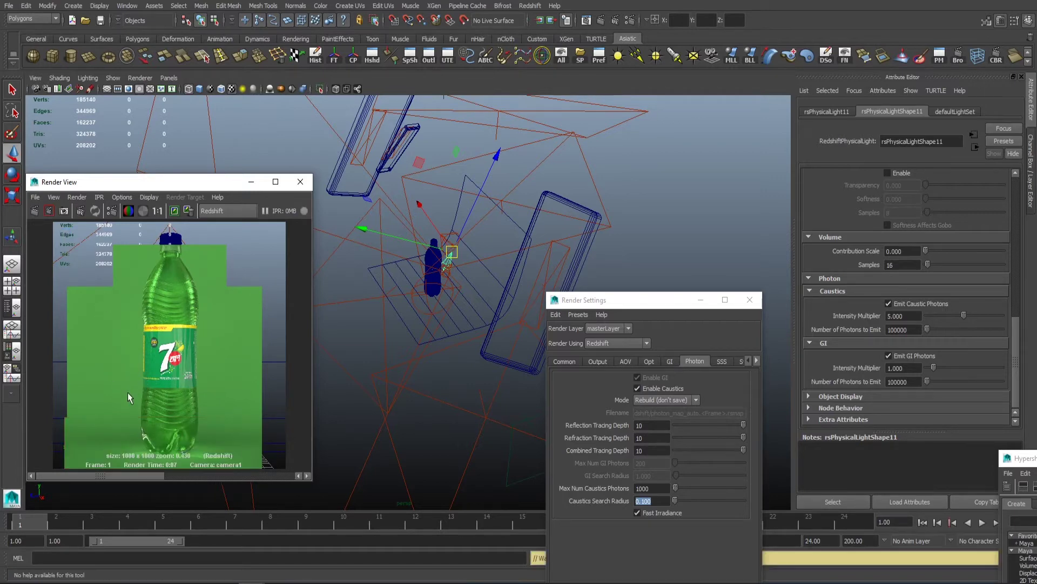
Examine the rendered caustics at the bottle's base and on the floor, and the bottle's upper part.
scroll(202, 336, "up", 2)
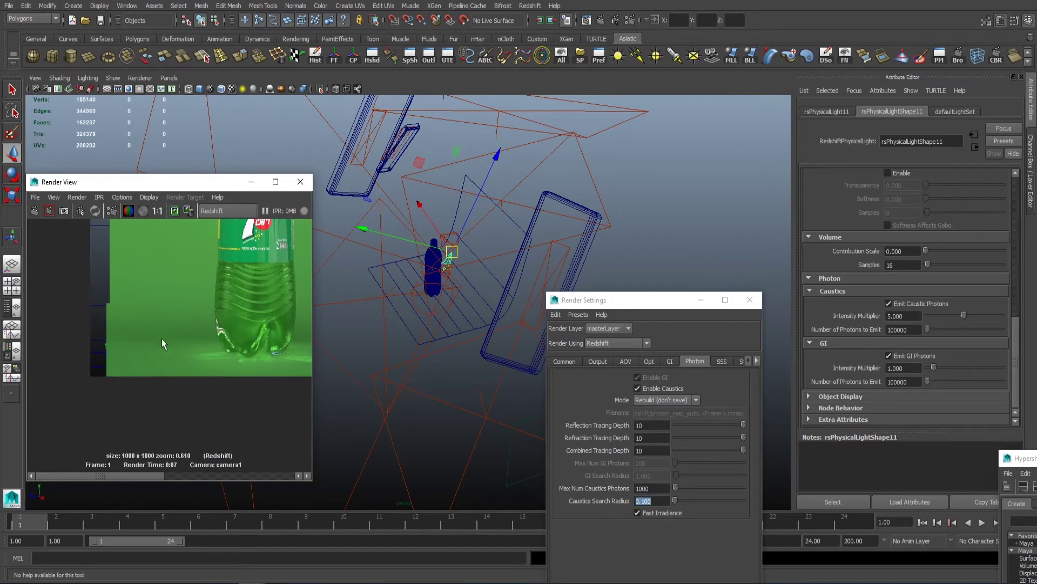
middle_click_drag(272, 361, 159, 343, "alt")
right_click_drag(171, 340, 222, 346, "alt")
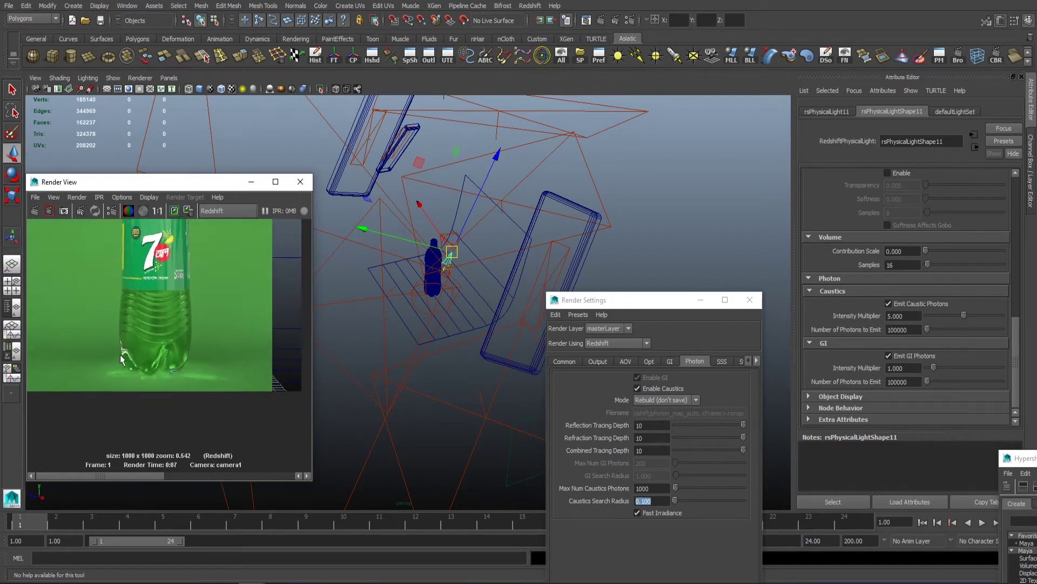
right_click_drag(120, 357, 245, 377, "alt")
scroll(245, 377, "down", 2)
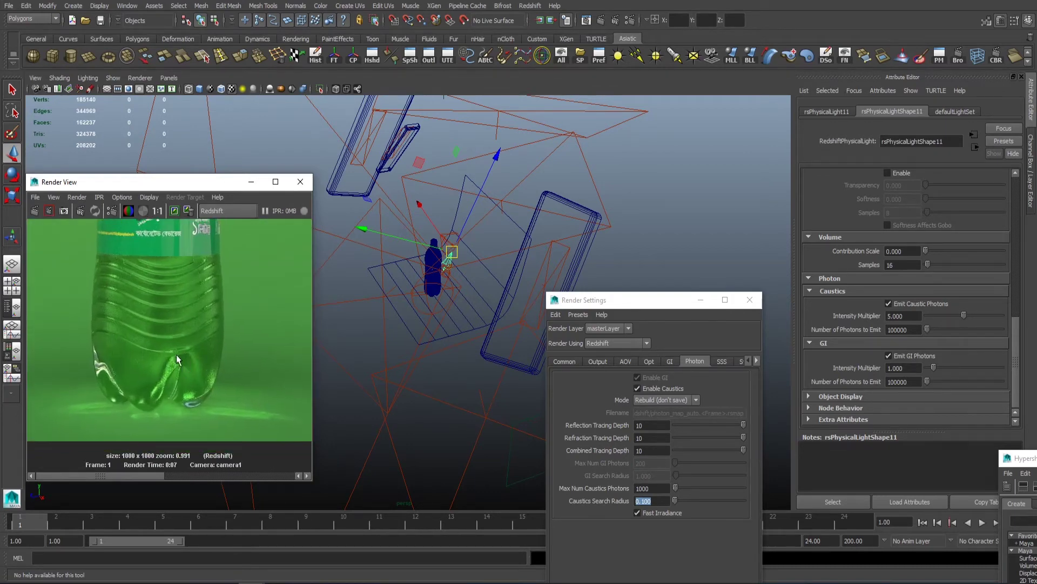
middle_click_drag(173, 313, 213, 553, "alt")
scroll(488, 225, "down", 1)
scroll(490, 227, "down", 1)
Deselect the light, frame the bottle and its spot lights in the viewport, and save the scene.
key("q")
left_click(683, 212)
key("w")
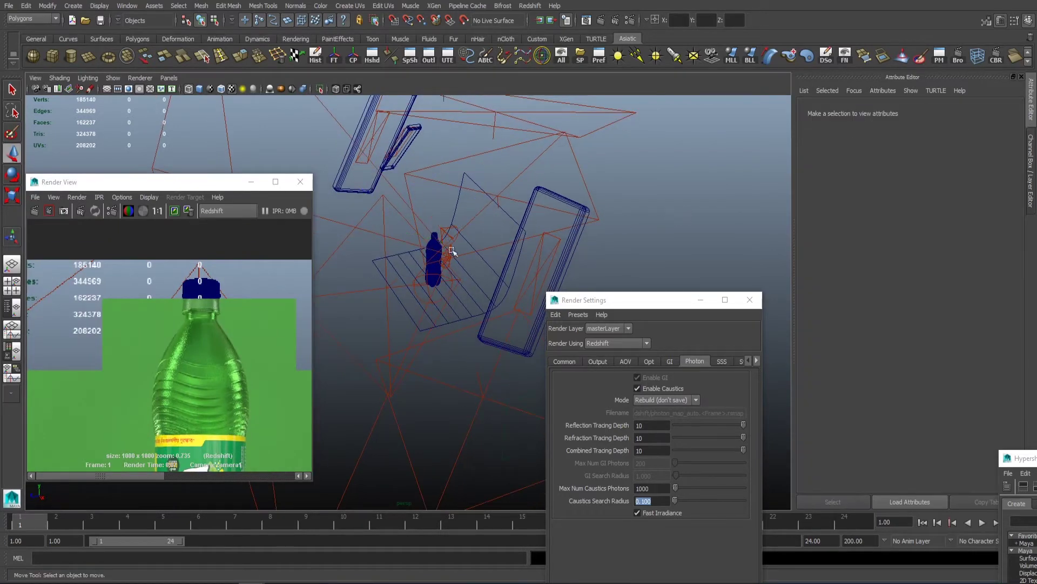
left_click_drag(453, 247, 409, 252, "alt")
right_click_drag(408, 251, 467, 217, "alt")
middle_click_drag(467, 217, 508, 378, "alt")
left_click_drag(507, 378, 461, 354, "alt")
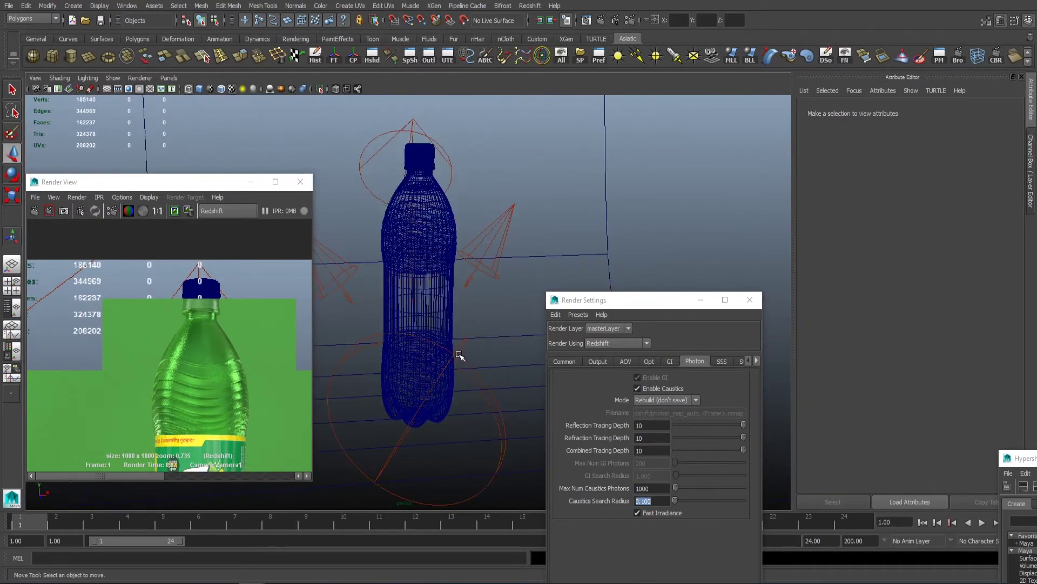
key("ctrl+s")
Render a region around the bottle cap and examine the cap's surface up close.
middle_click_drag(194, 302, 178, 338, "alt")
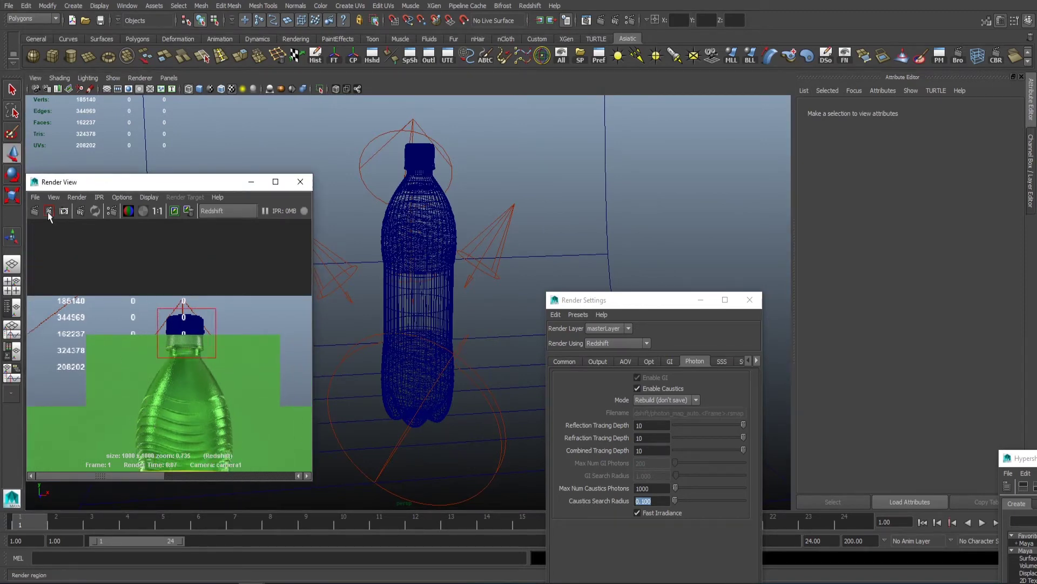
left_click(64, 211)
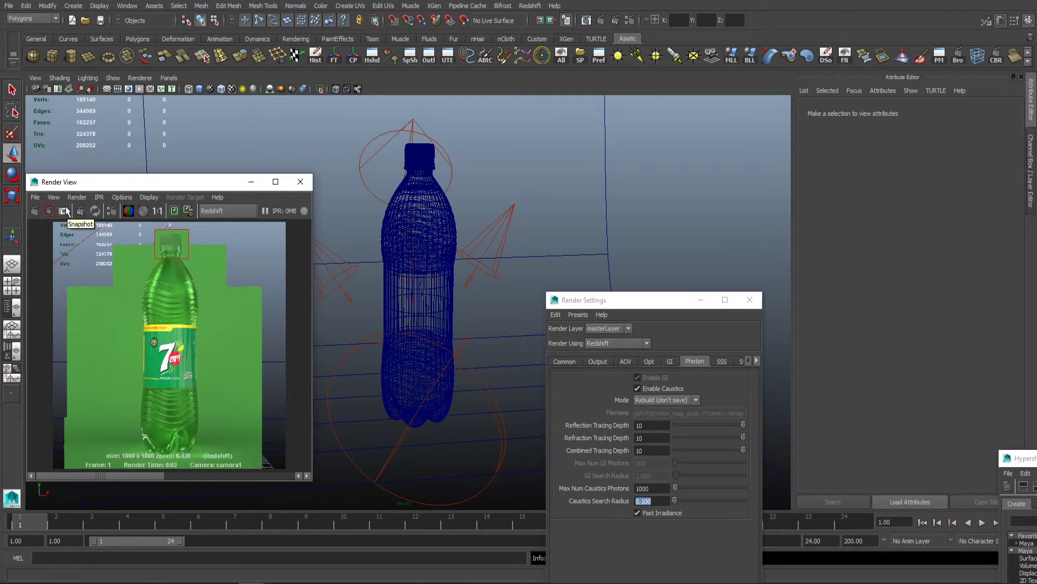
scroll(162, 324, "up", 4)
middle_click_drag(153, 232, 147, 467, "alt")
scroll(181, 351, "up", 2)
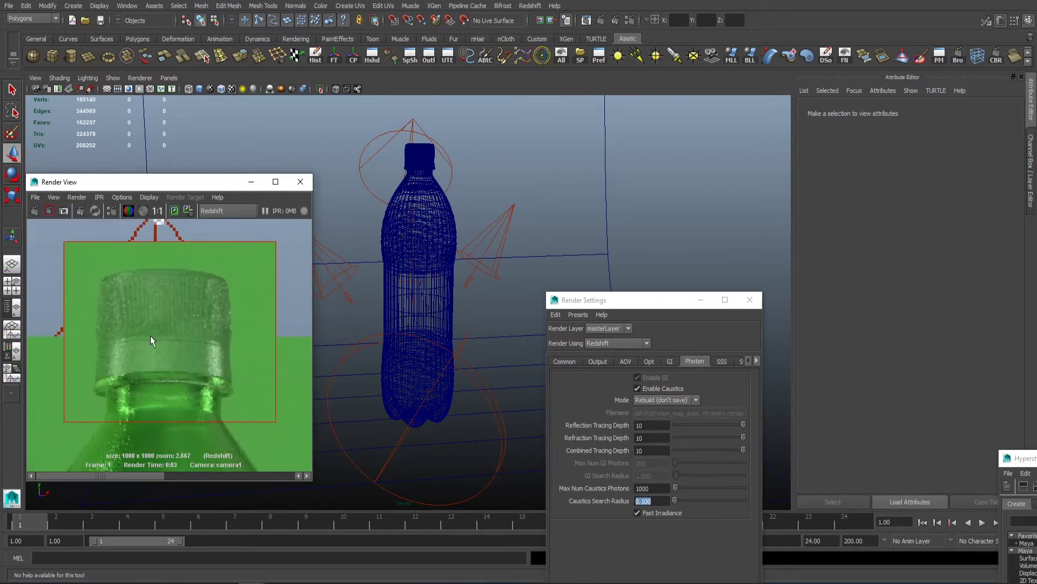
scroll(207, 358, "up", 2)
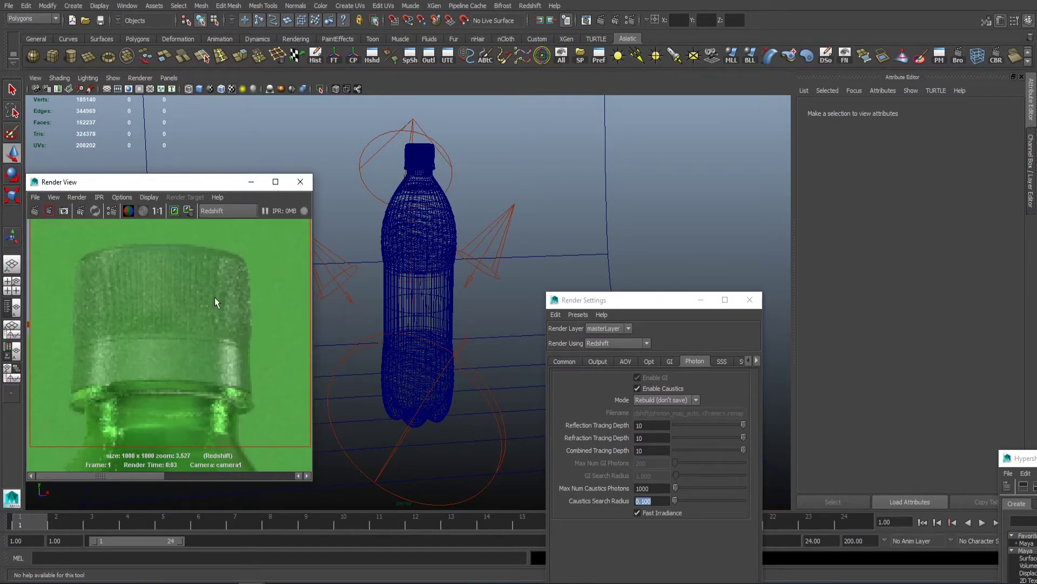
Select the cap1 material and change its Reflection color to a more saturated green, RGB 0.386, 0.824, 0.242.
left_click_drag(1036, 458, 567, 241)
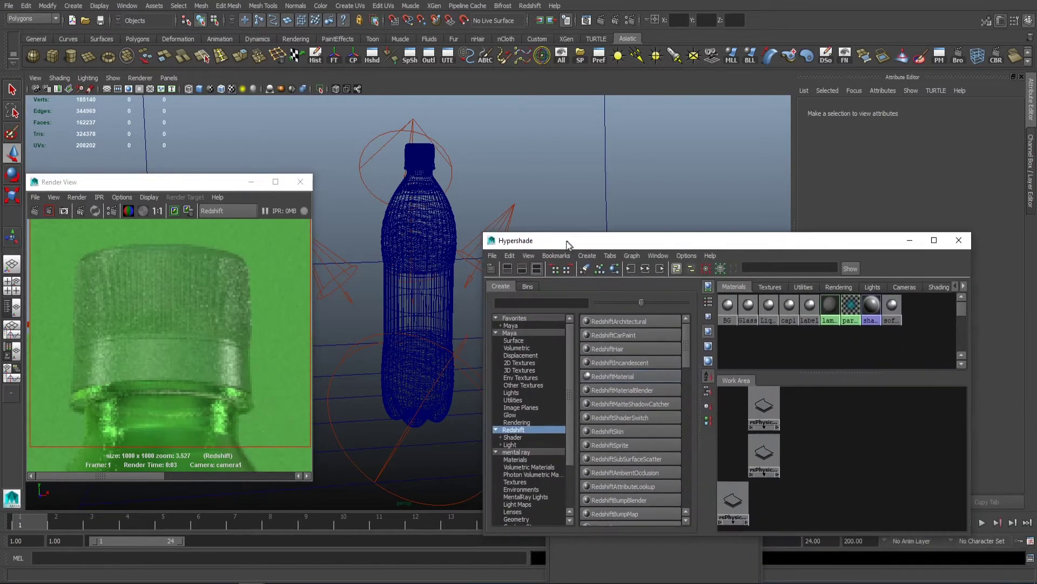
left_click(788, 306)
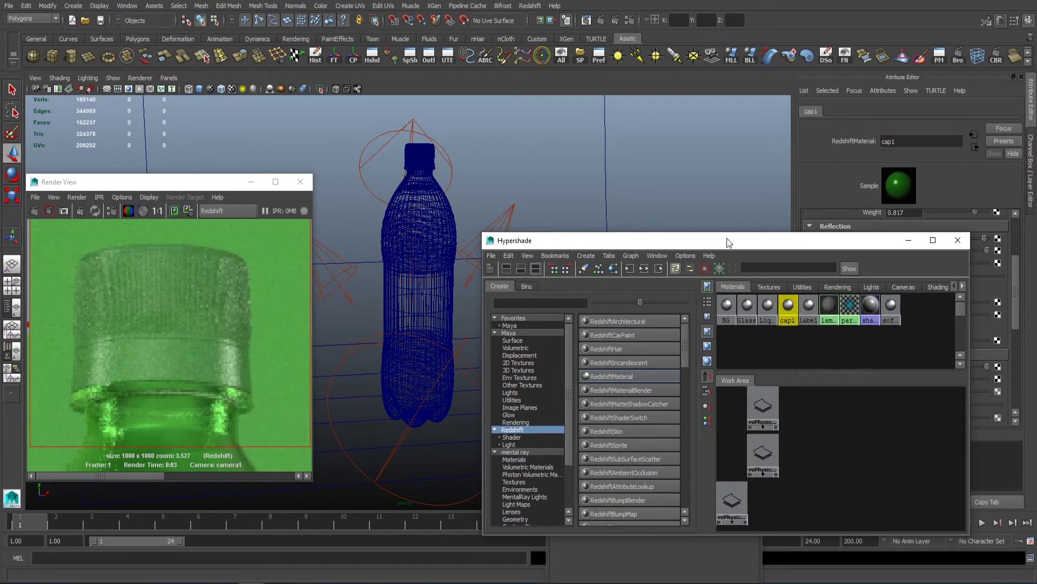
left_click_drag(729, 241, 642, 405)
scroll(975, 276, "up", 2)
left_click(912, 307)
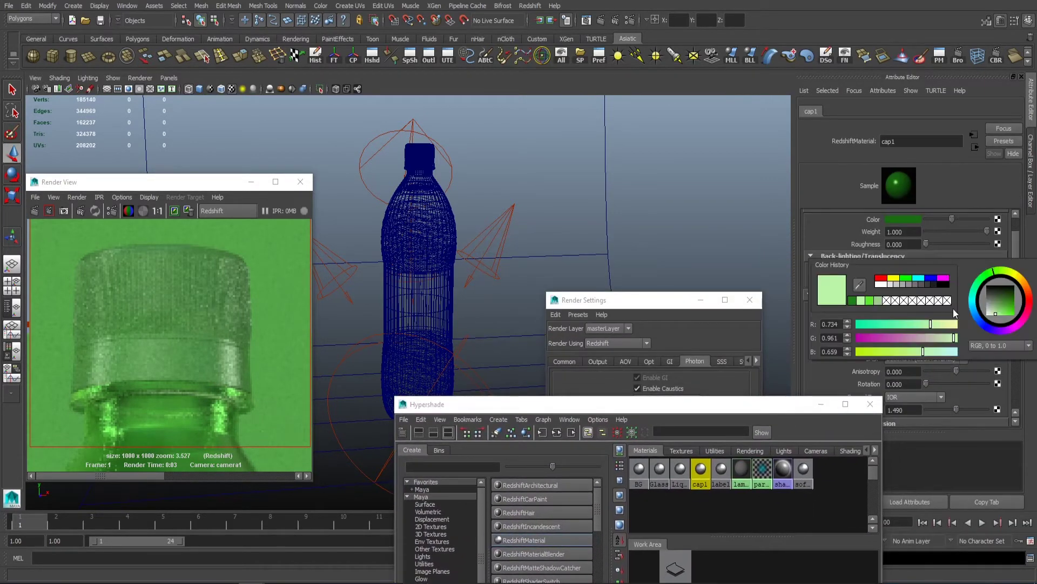
left_click(1006, 310)
scroll(255, 268, "down", 3)
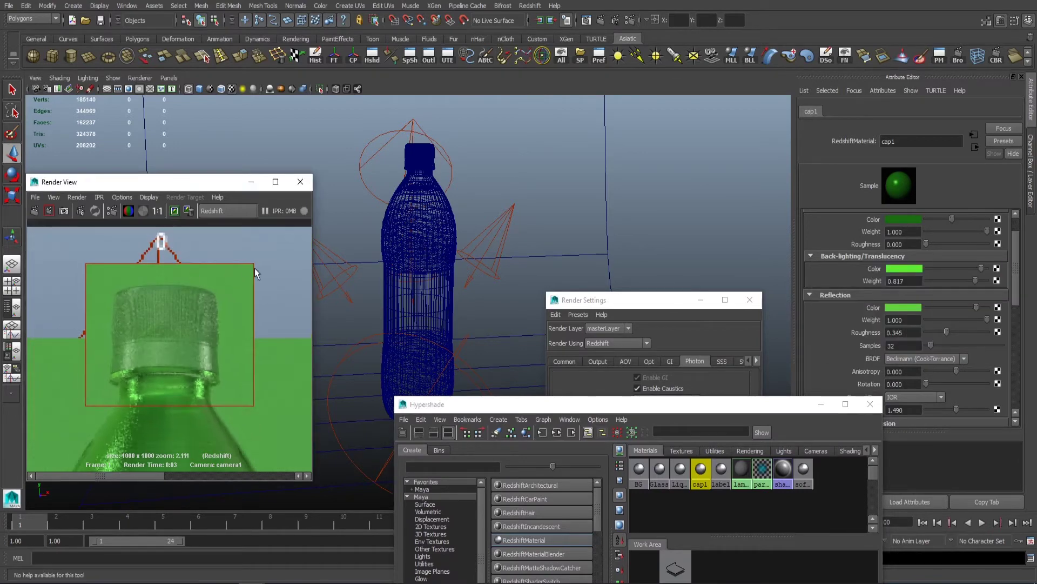
Start an IPR render of the bottle and limit it to a region around the cap.
left_click_drag(122, 189, 170, 176)
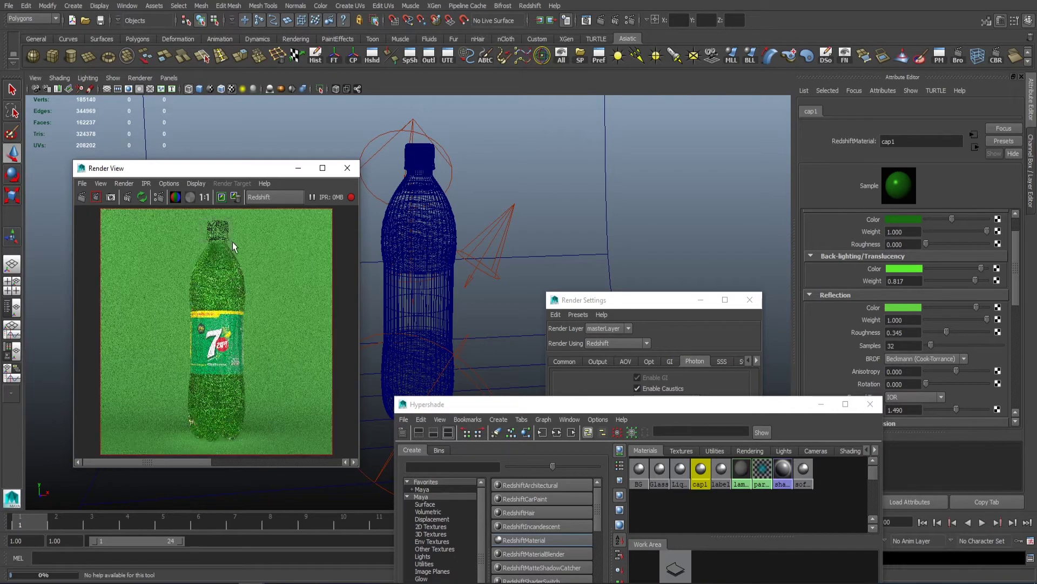
left_click_drag(233, 241, 233, 244)
right_click_drag(210, 220, 528, 331, "alt")
middle_click_drag(324, 283, 307, 318, "alt")
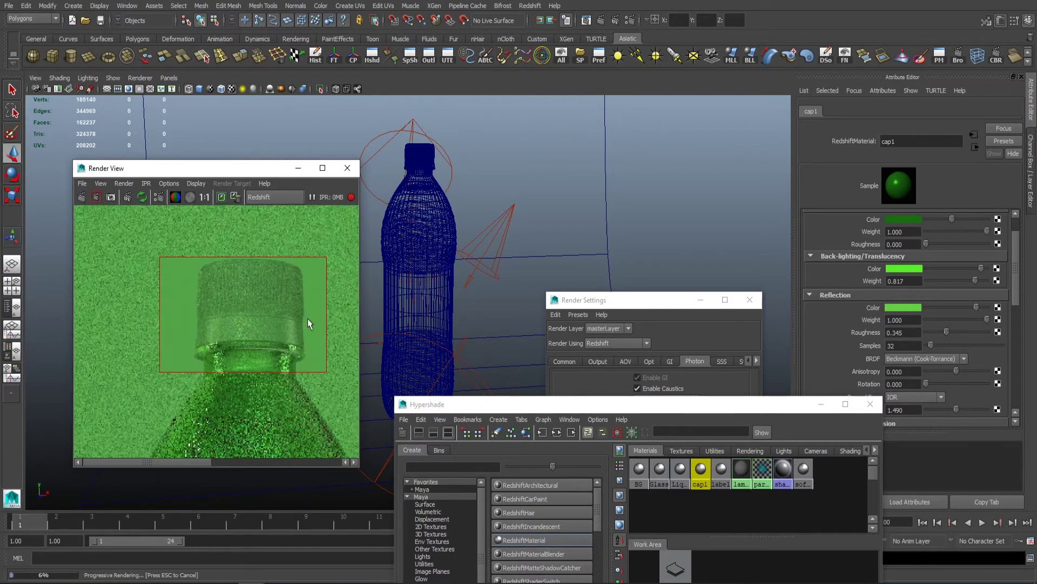
Change cap1's Reflection color to a very pale green and set its diffuse Roughness to 0.478.
left_click(919, 309)
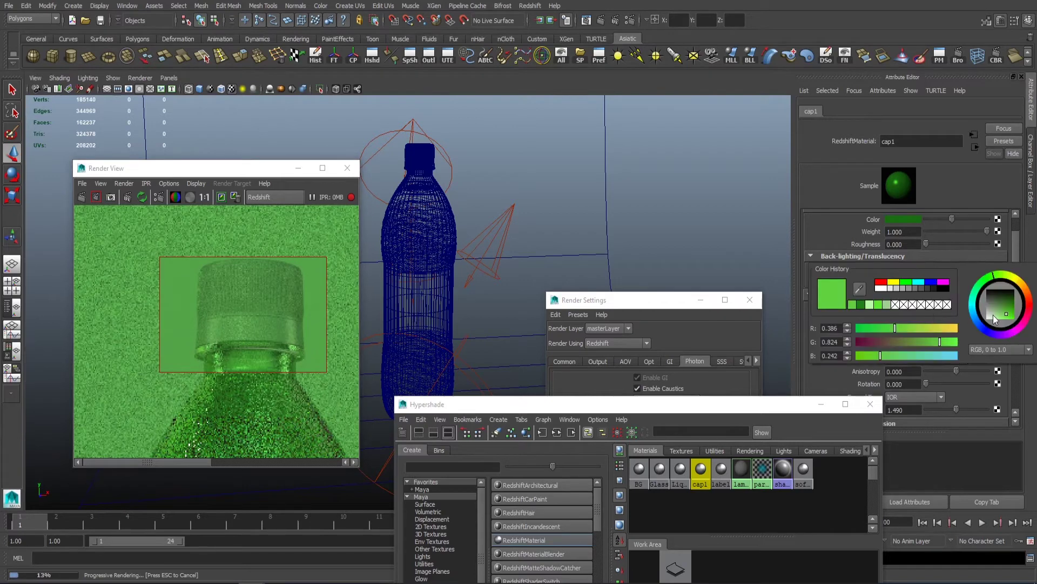
left_click(993, 315)
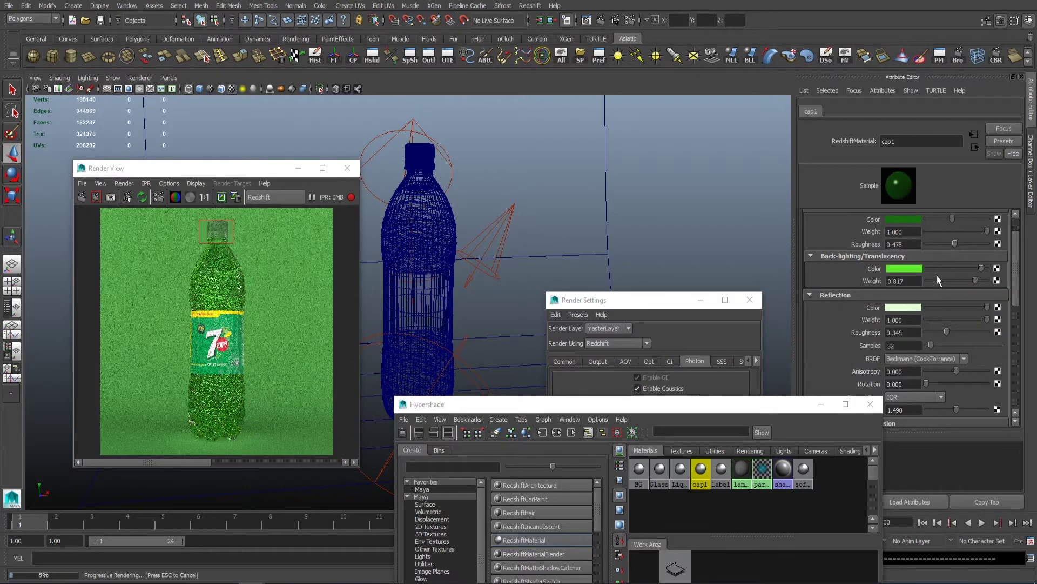
left_click_drag(748, 409, 701, 442)
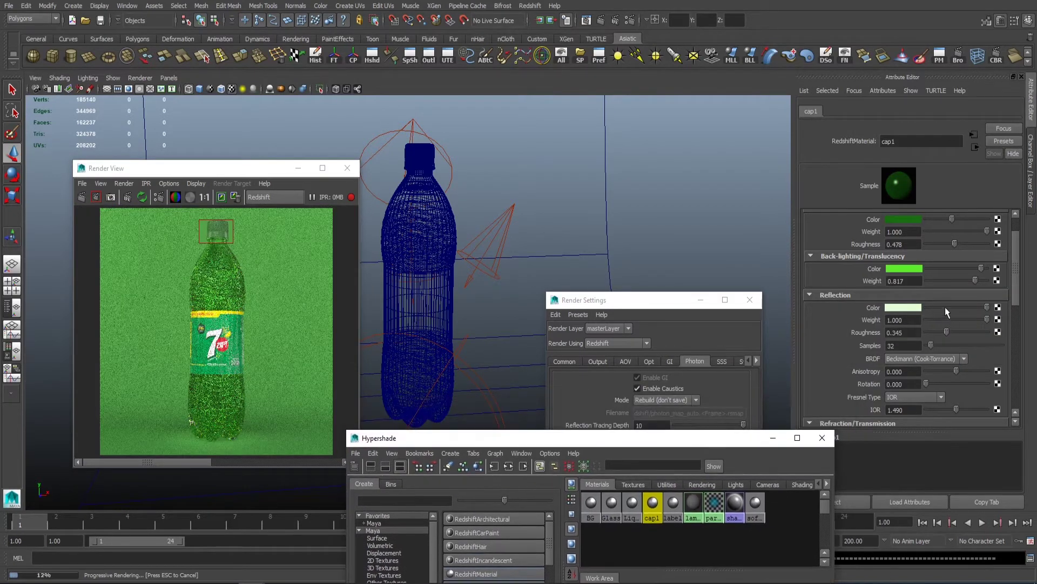
Darken the green Back-lighting/Translucency color of cap1 and check the cap in the IPR render.
left_click(912, 269)
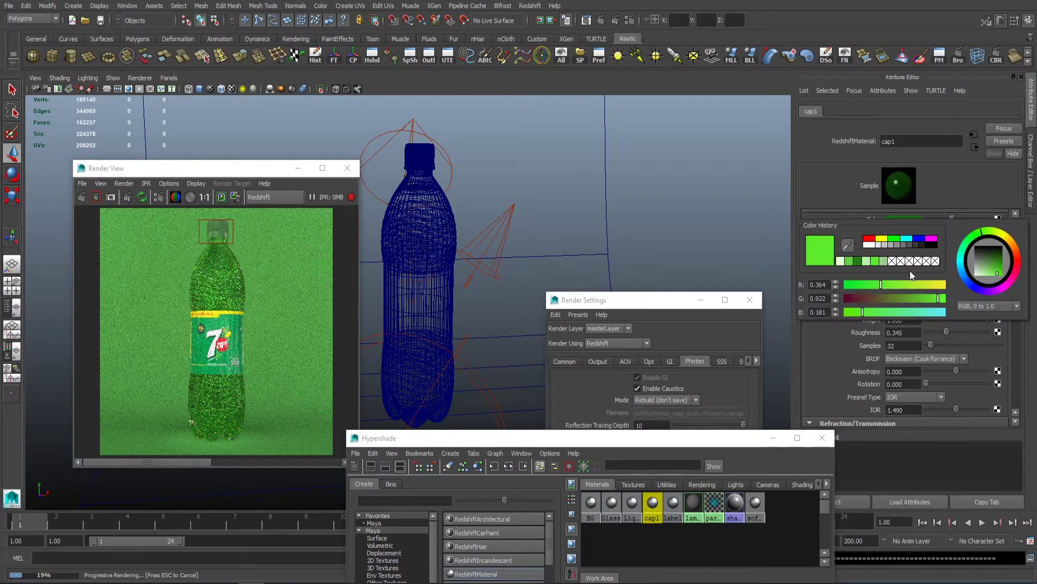
left_click(858, 259)
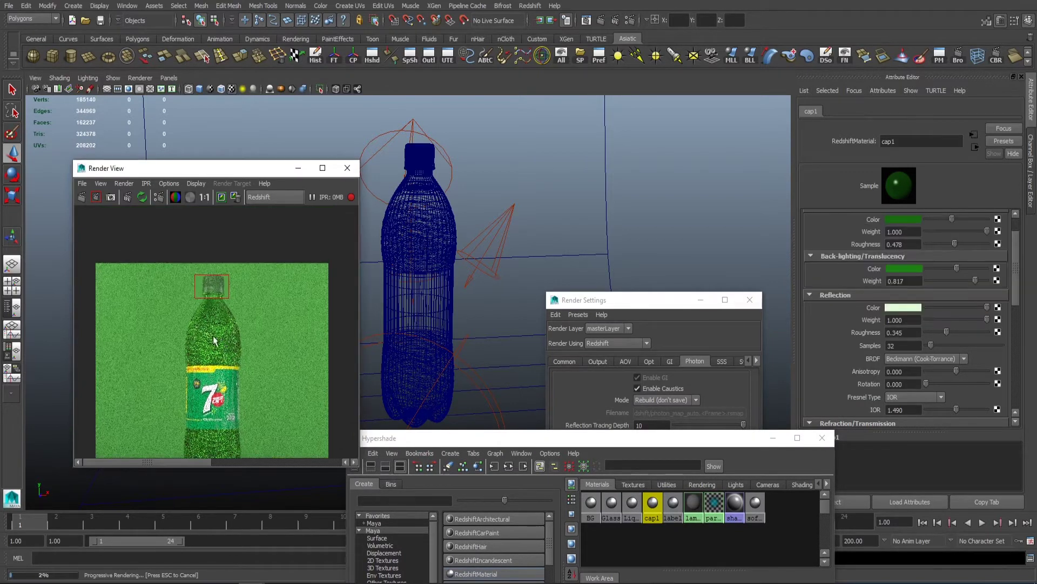
scroll(181, 325, "up", 3)
scroll(222, 284, "up", 2)
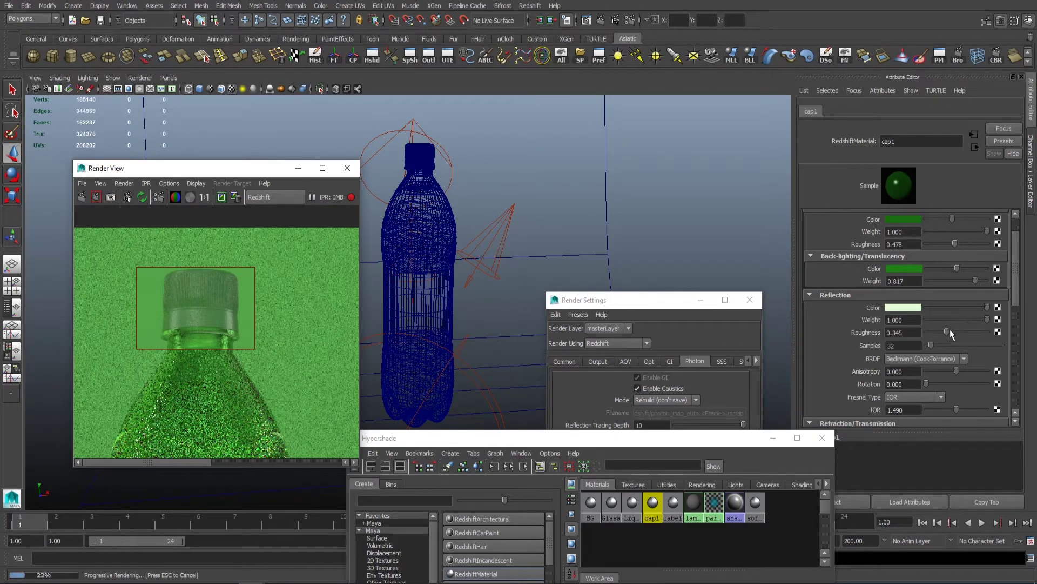
Set cap1's Reflection Roughness to 0.372 and check the whole bottle in a full camera1 render.
left_click_drag(949, 331, 945, 331)
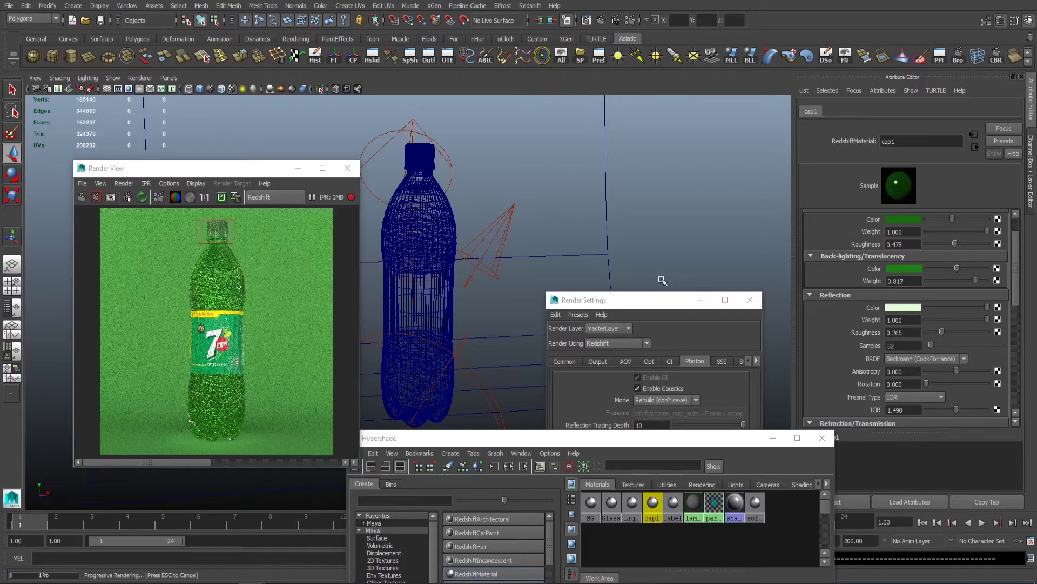
left_click_drag(942, 331, 949, 331)
left_click(110, 197)
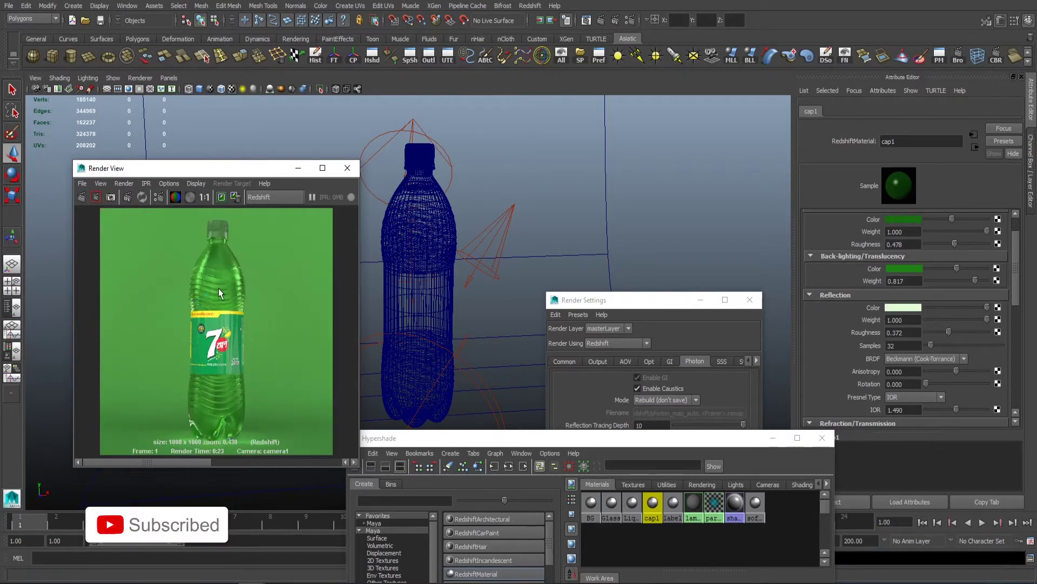
scroll(213, 290, "up", 2)
middle_click_drag(213, 290, 201, 261, "alt")
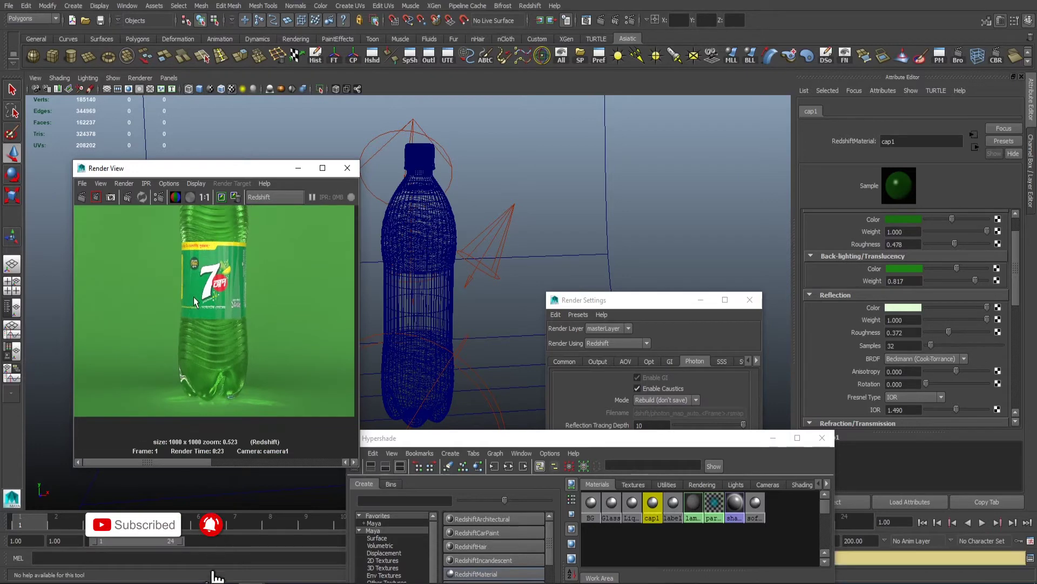
scroll(270, 305, "down", 1)
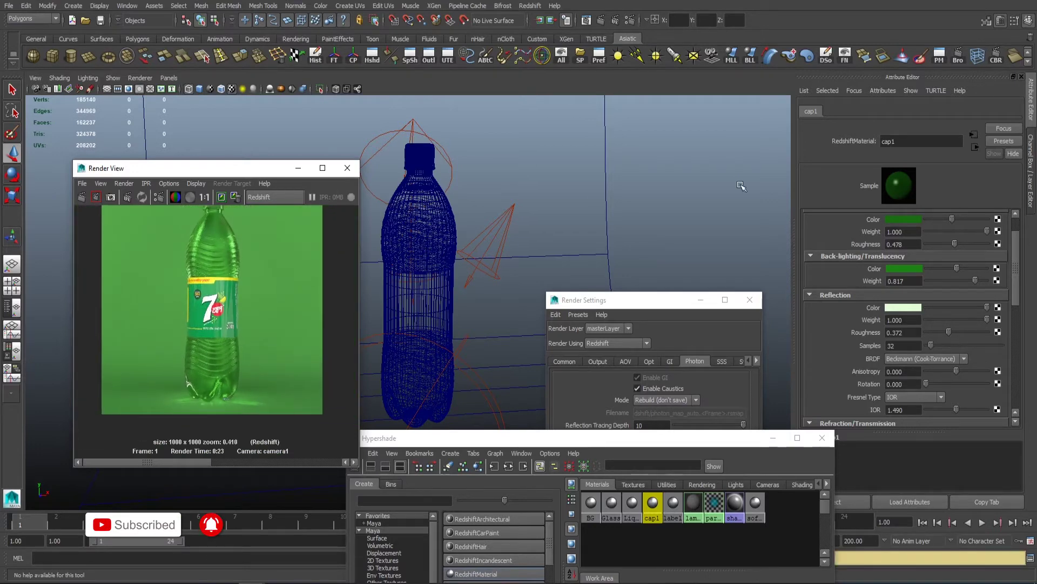
scroll(212, 325, "down", 1)
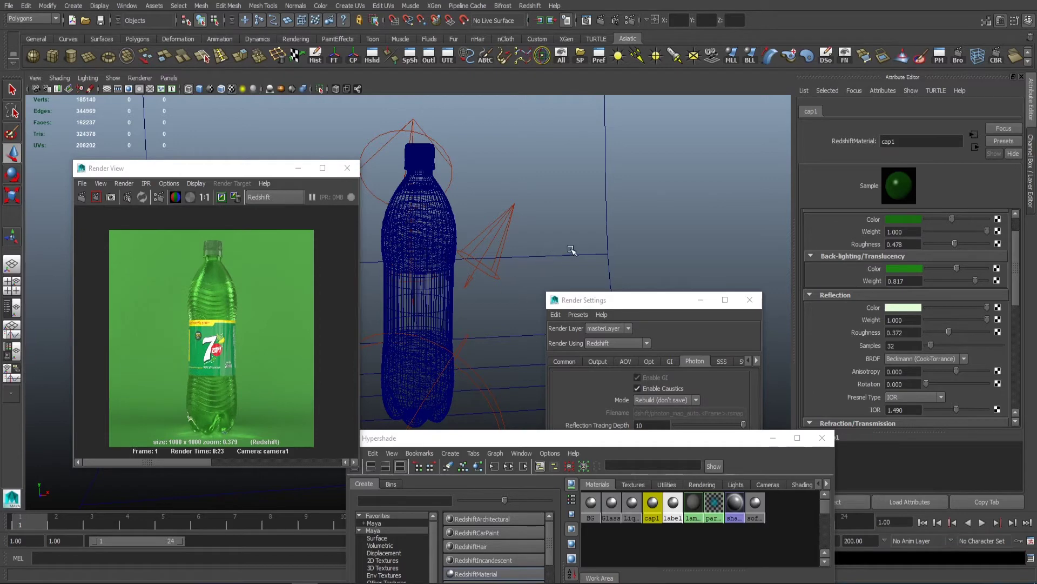
Select the backdrop's BG material and darken its green diffuse color.
right_click_drag(572, 249, 545, 220, "alt")
middle_click_drag(546, 220, 567, 196, "alt")
left_click_drag(635, 225, 582, 207)
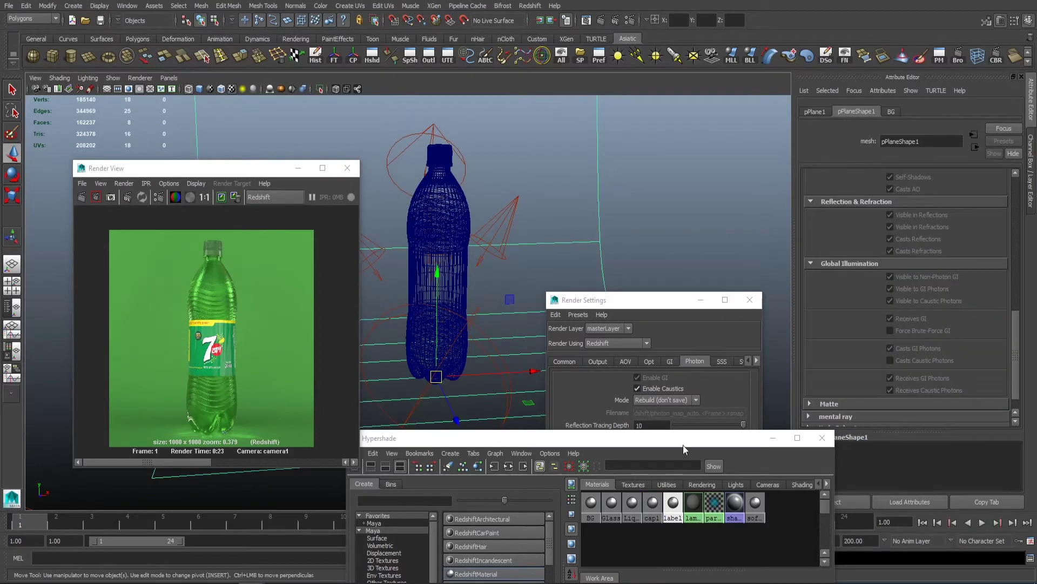
left_click(590, 502)
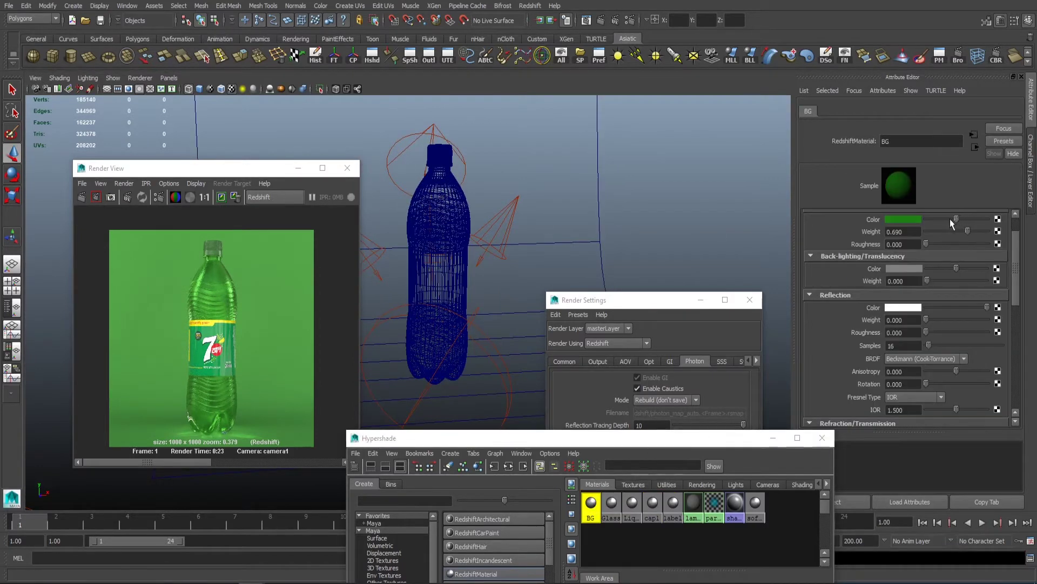
left_click_drag(955, 219, 947, 220)
Render a tall region enclosing the whole bottle with the darkened backdrop.
left_click_drag(177, 320, 234, 431)
scroll(265, 321, "down", 2)
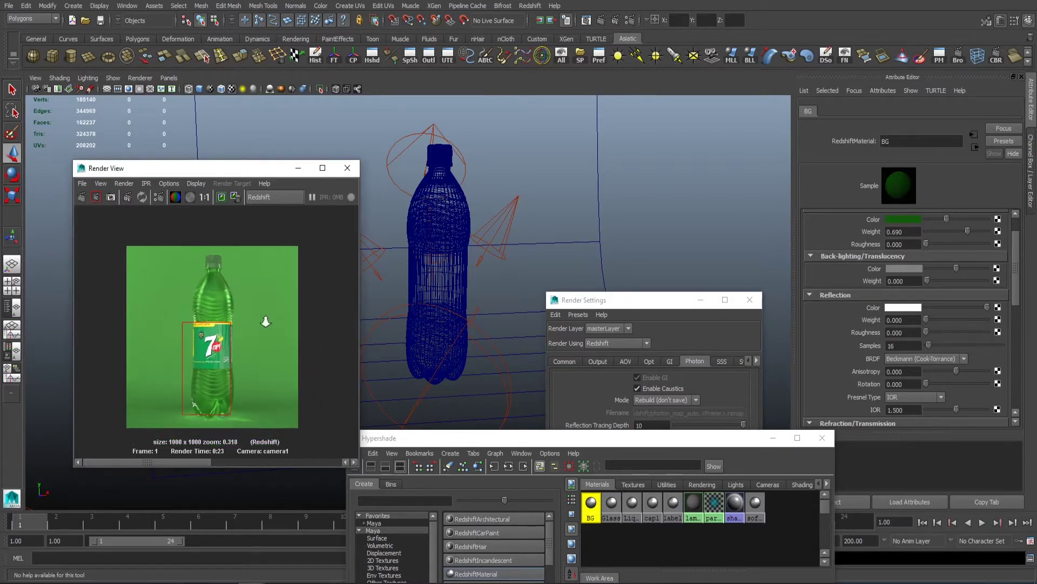
scroll(266, 321, "down", 1)
left_click_drag(169, 252, 257, 421)
left_click(95, 197)
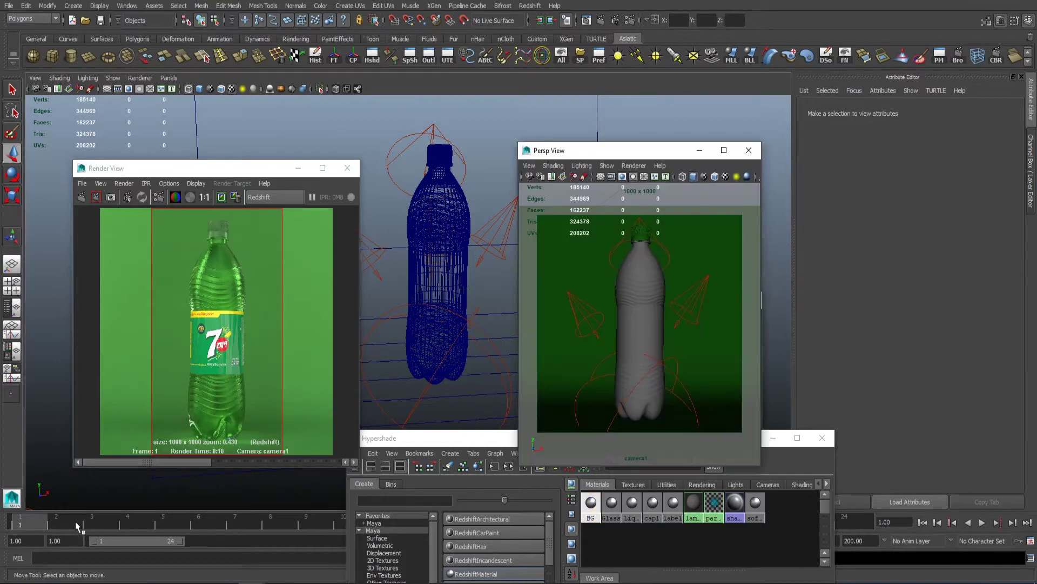
Go to frame 2 and run an IPR render of a region around the bottle's upper body.
left_click(71, 520)
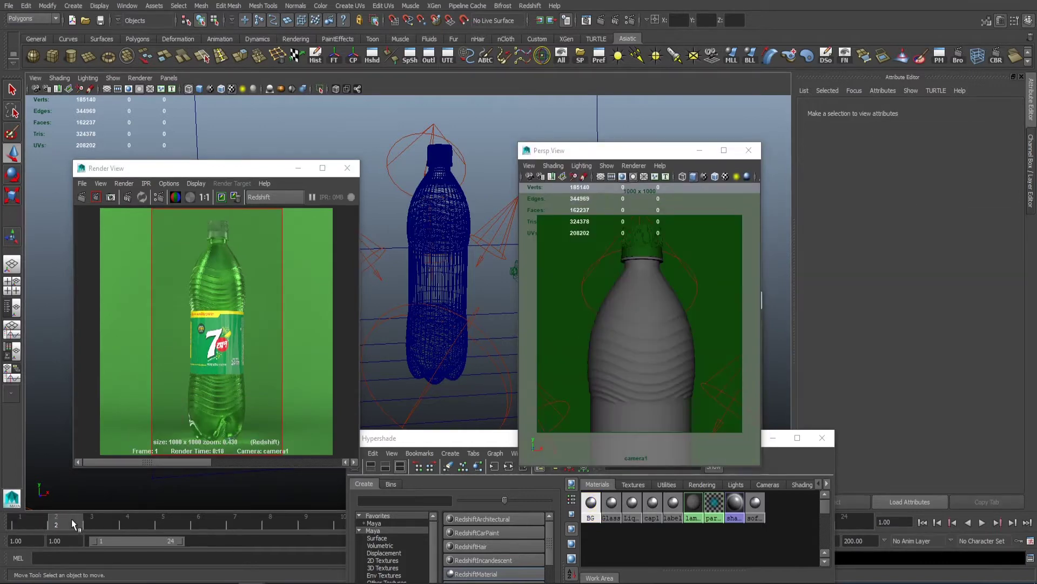
left_click(128, 198)
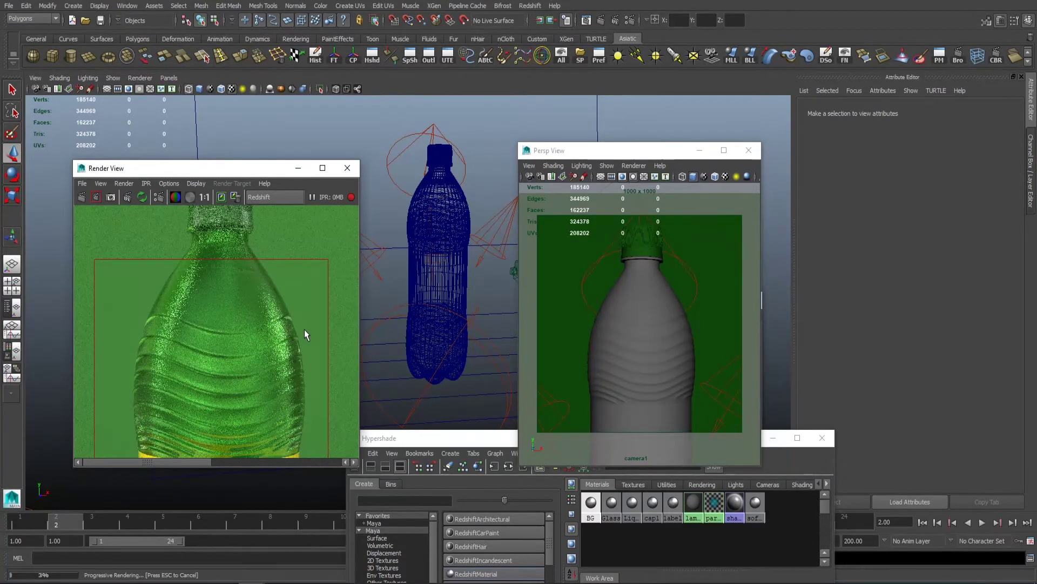
left_click_drag(213, 165, 291, 188)
scroll(327, 328, "up", 3)
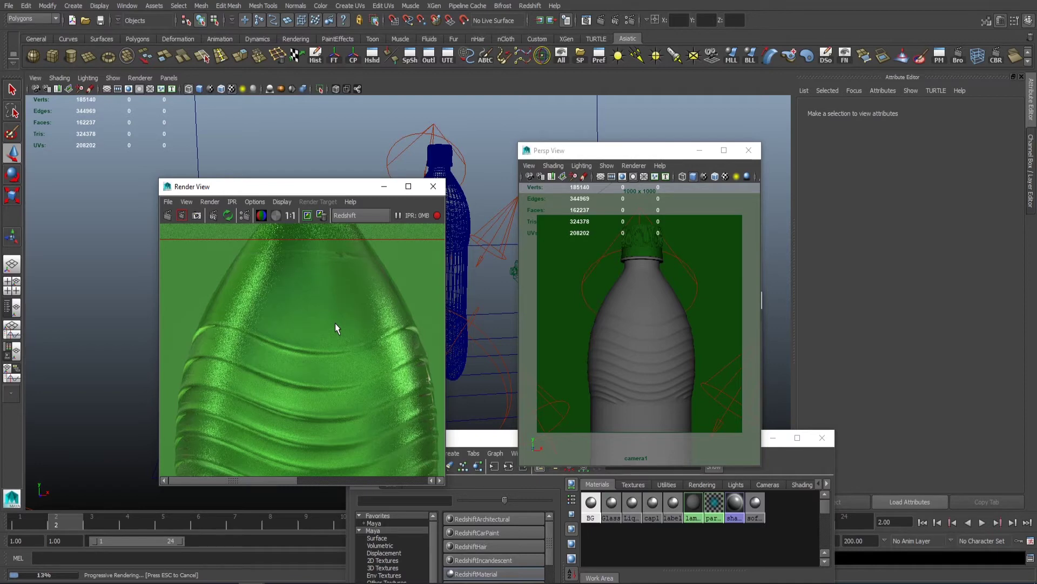
Examine the bottle's ribs and the label's upper edge in the close-up render, and stop the IPR.
scroll(328, 308, "down", 2)
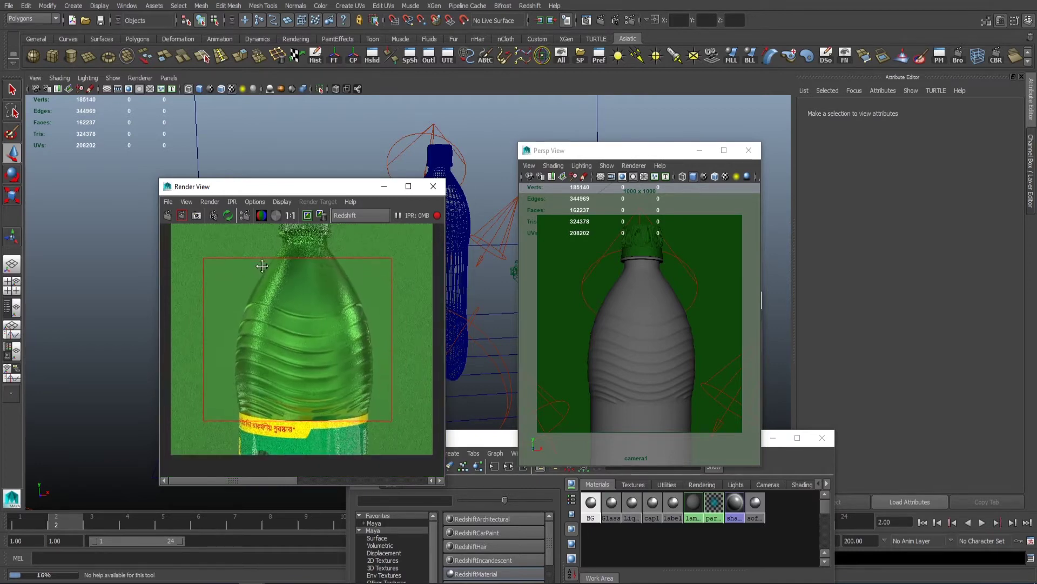
scroll(384, 254, "up", 2)
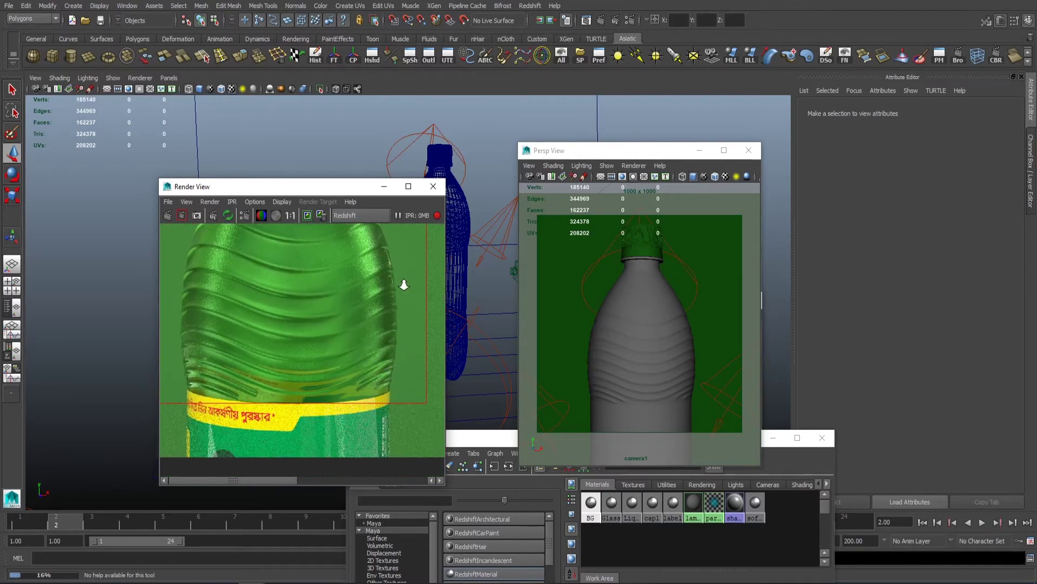
right_click_drag(386, 282, 381, 283, "alt")
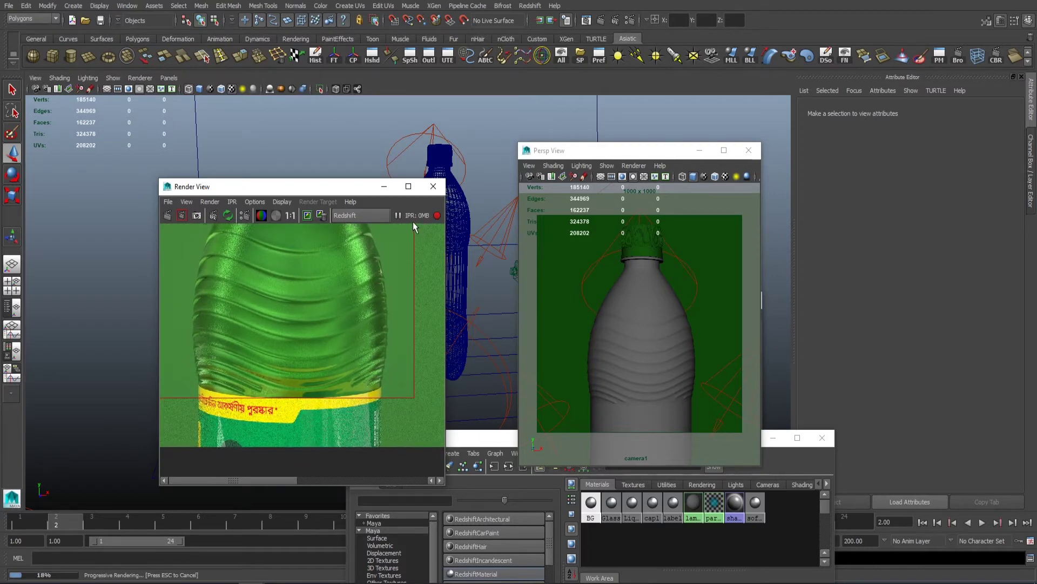
left_click(435, 217)
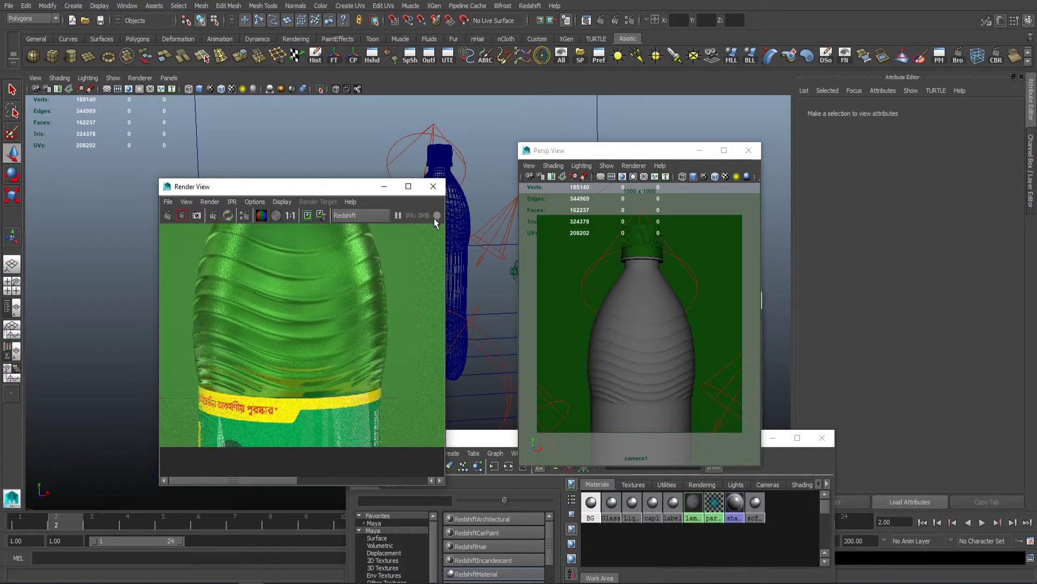
Clear the Render Settings and Render View windows out of the viewport and save the scene.
left_click_drag(283, 194, 322, 224)
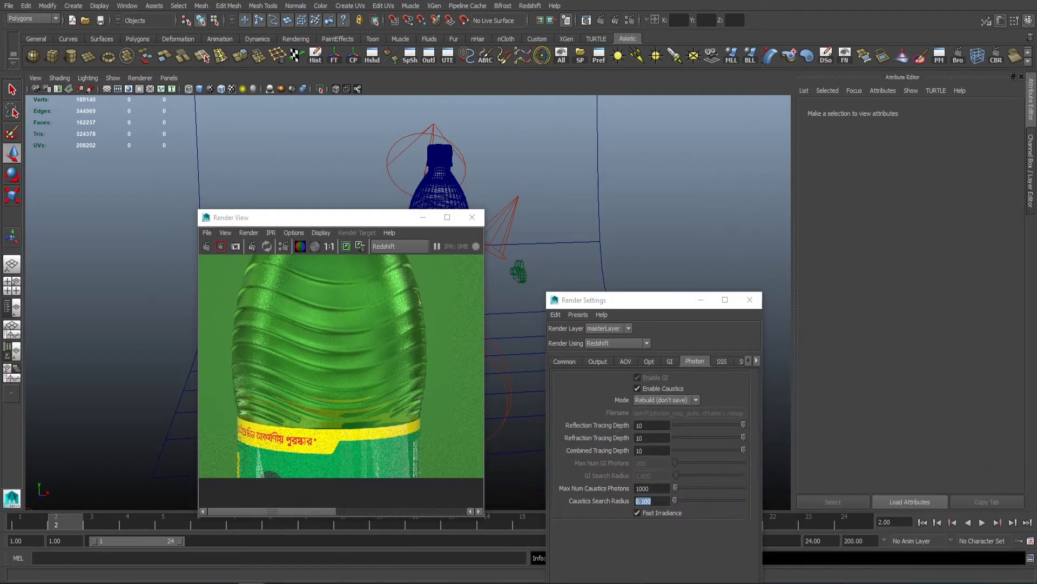
left_click_drag(656, 308, 1036, 367)
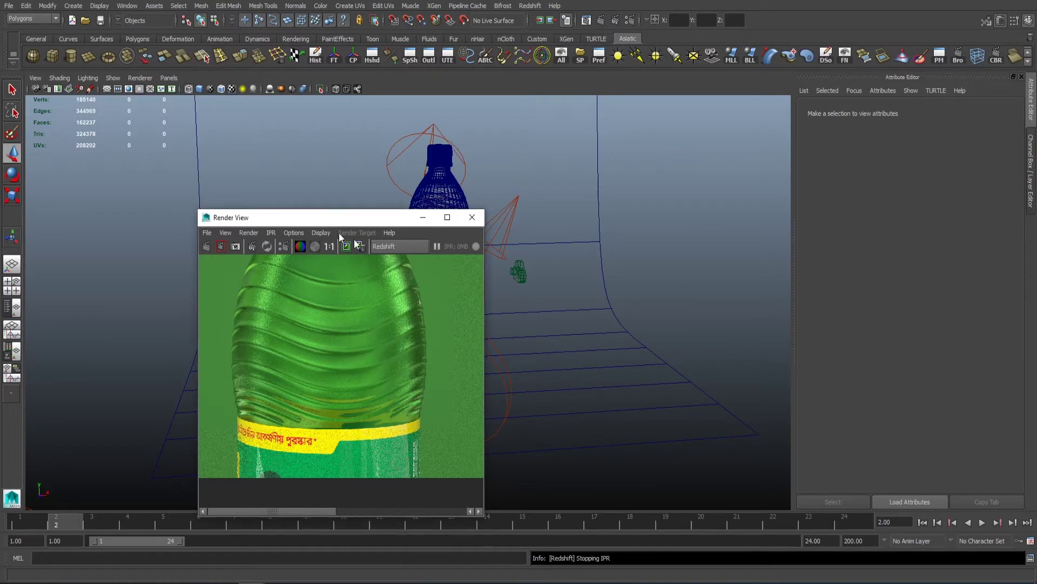
left_click(472, 217)
left_click_drag(482, 264, 422, 283, "alt")
right_click_drag(748, 248, 460, 260, "alt")
key("ctrl+s")
left_click_drag(460, 260, 378, 265, "alt")
Make the Water_Drop layer visible and view the drops on the bottle's upper body.
left_click(1030, 197)
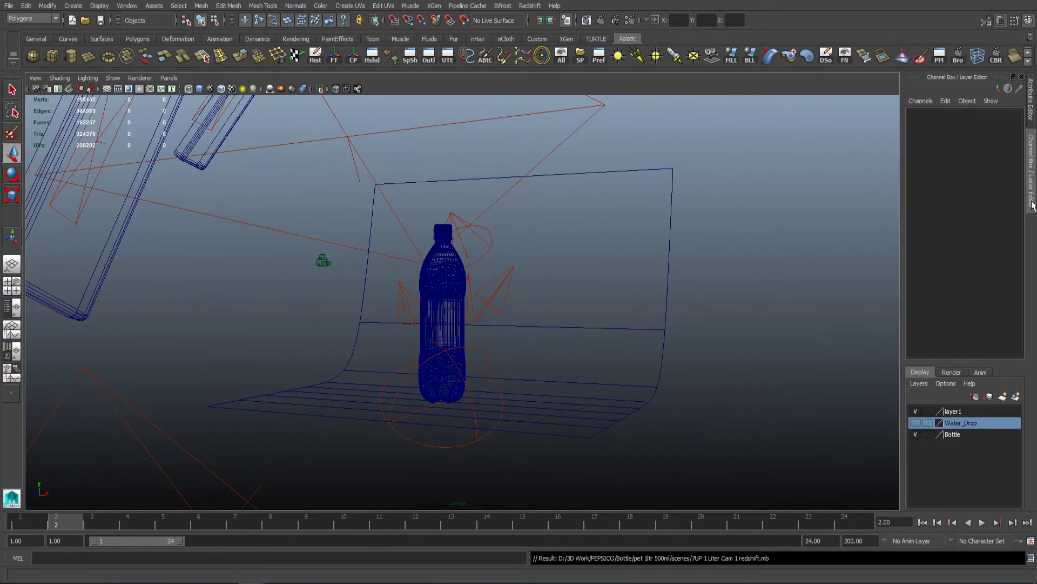
right_click_drag(324, 294, 556, 296, "alt")
left_click_drag(556, 297, 528, 398, "alt")
right_click_drag(528, 398, 710, 400, "alt")
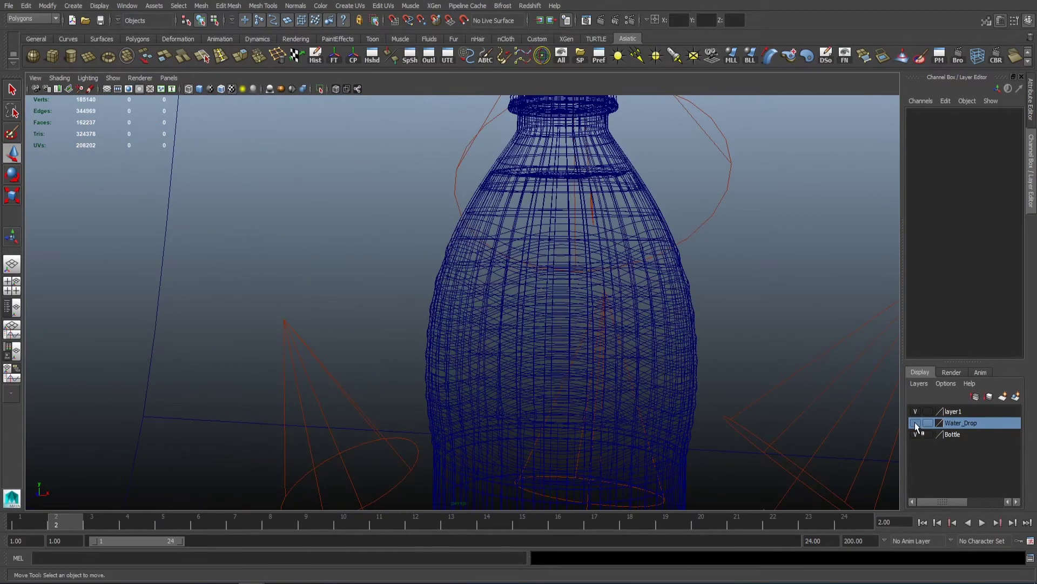
left_click(915, 422)
scroll(565, 351, "down", 3)
scroll(565, 352, "up", 4)
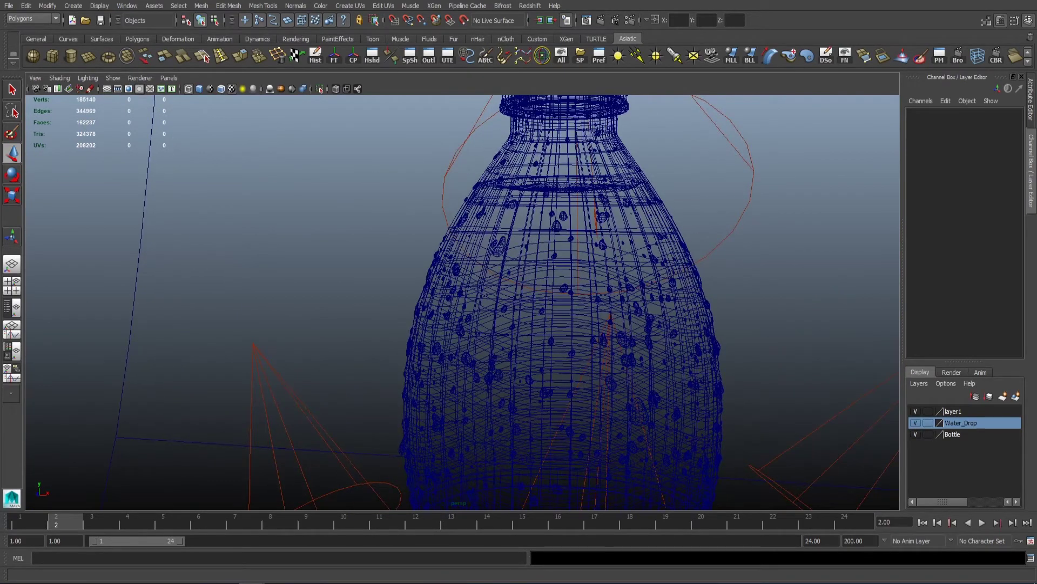
Render a region around the bottle's upper body with the water drops included.
left_click_drag(496, 231, 504, 201)
left_click_drag(466, 308, 630, 420)
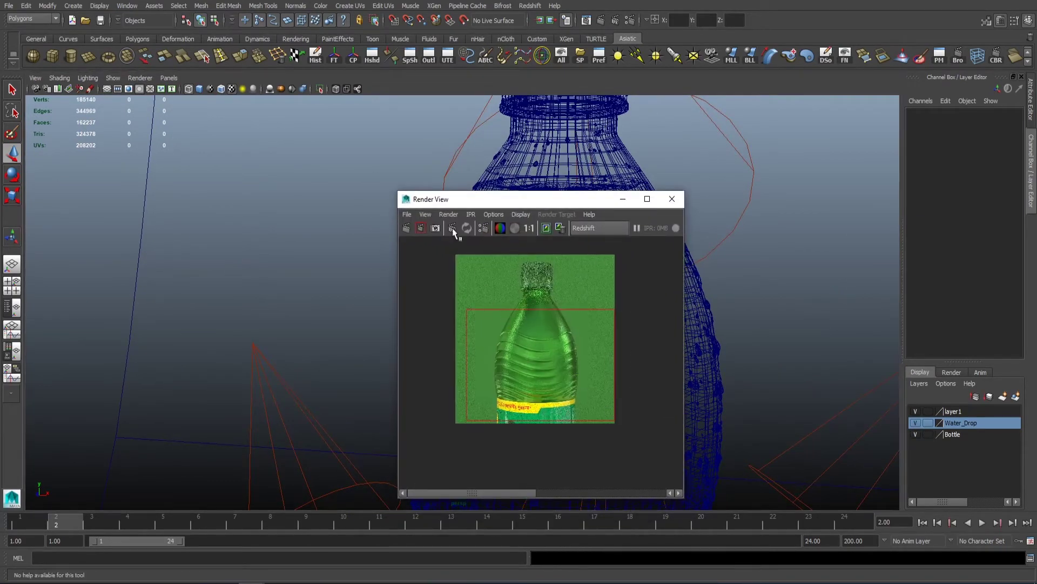
left_click(453, 228)
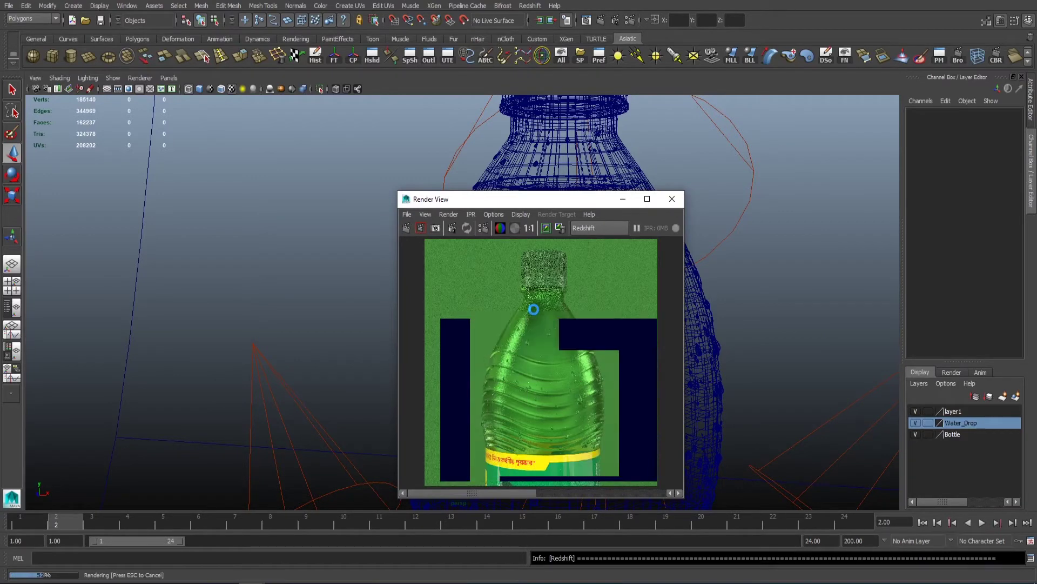
Examine the water drops on the bottle's ribs and the label's upper edge in the region render, and save the scene.
right_click_drag(507, 301, 555, 329, "alt")
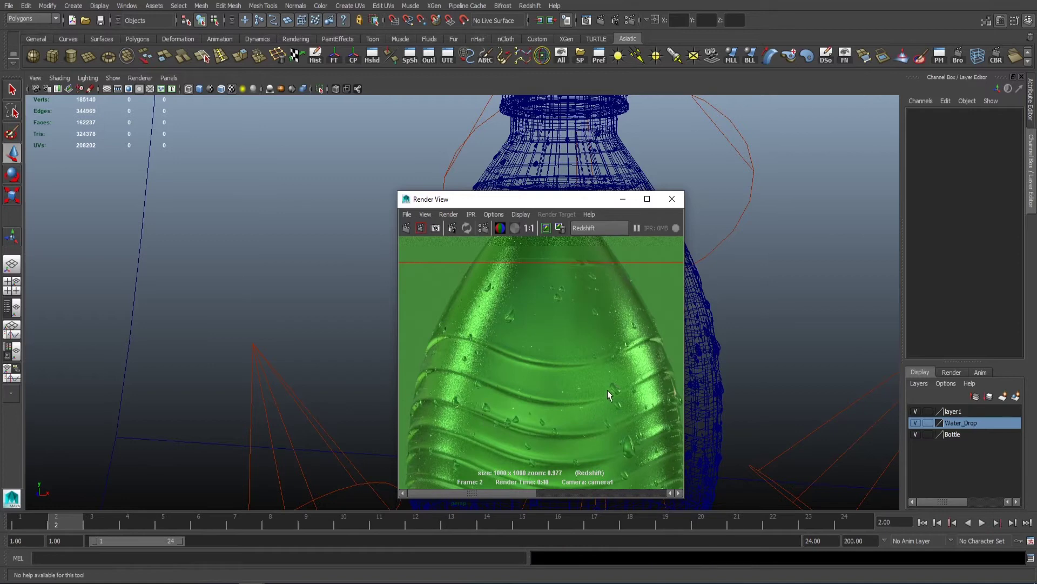
right_click_drag(498, 297, 483, 338, "alt")
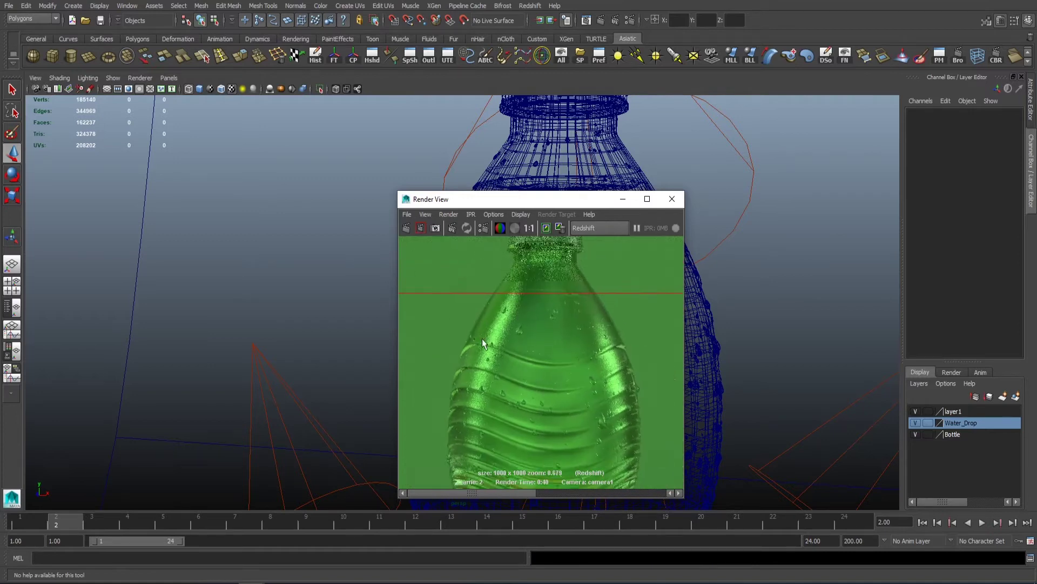
middle_click_drag(483, 339, 484, 296, "alt")
key("ctrl+s")
left_click_drag(583, 203, 635, 213)
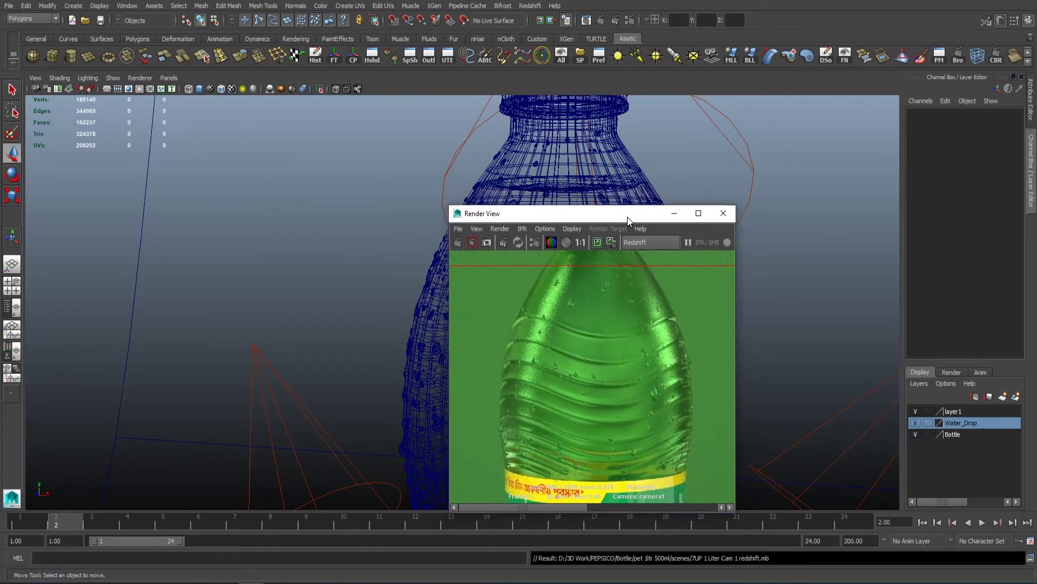
scroll(556, 382, "down", 1)
middle_click_drag(556, 383, 559, 309, "alt")
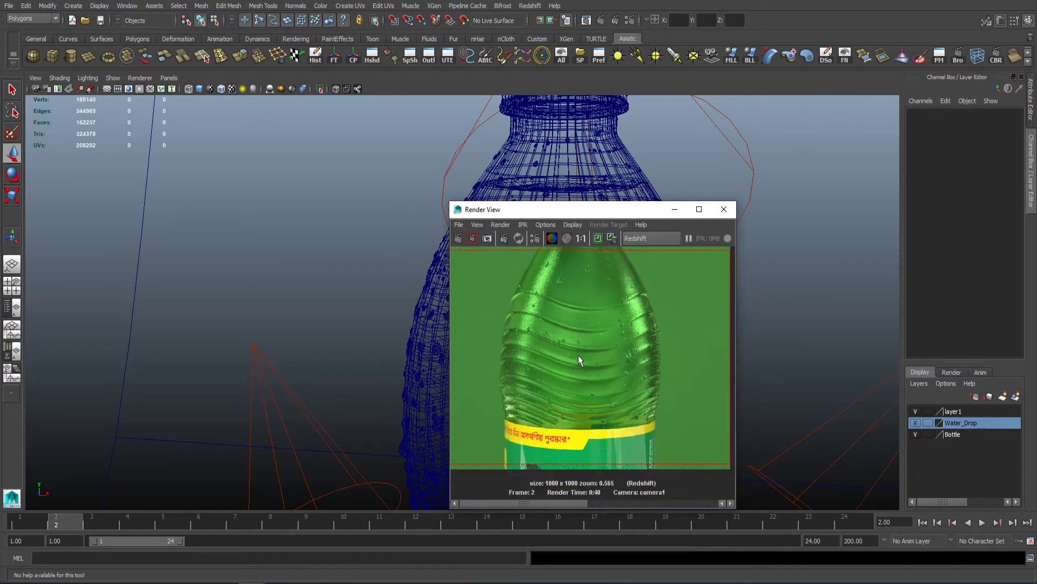
left_click_drag(579, 215, 638, 194)
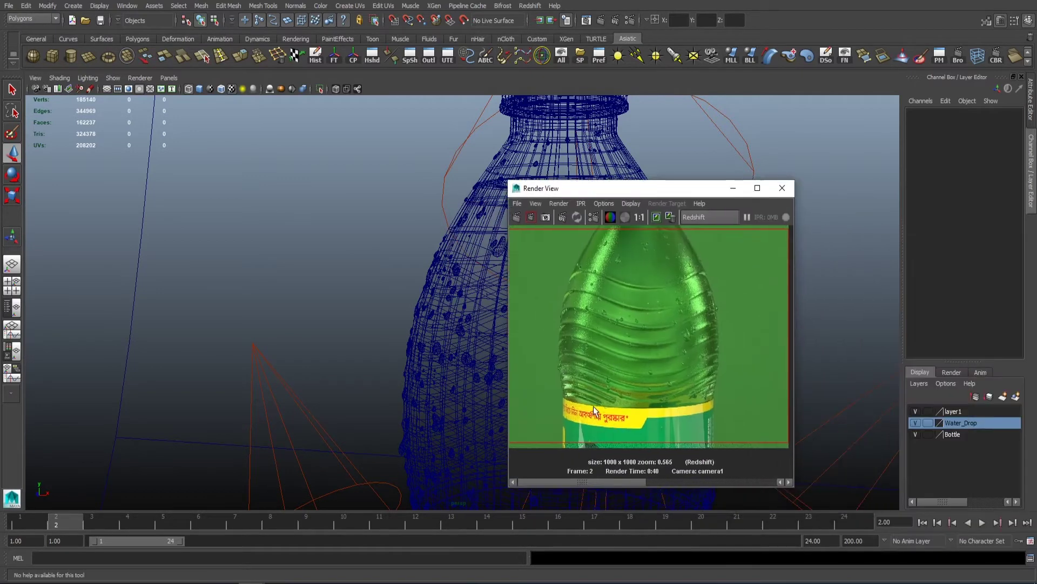
left_click(619, 403)
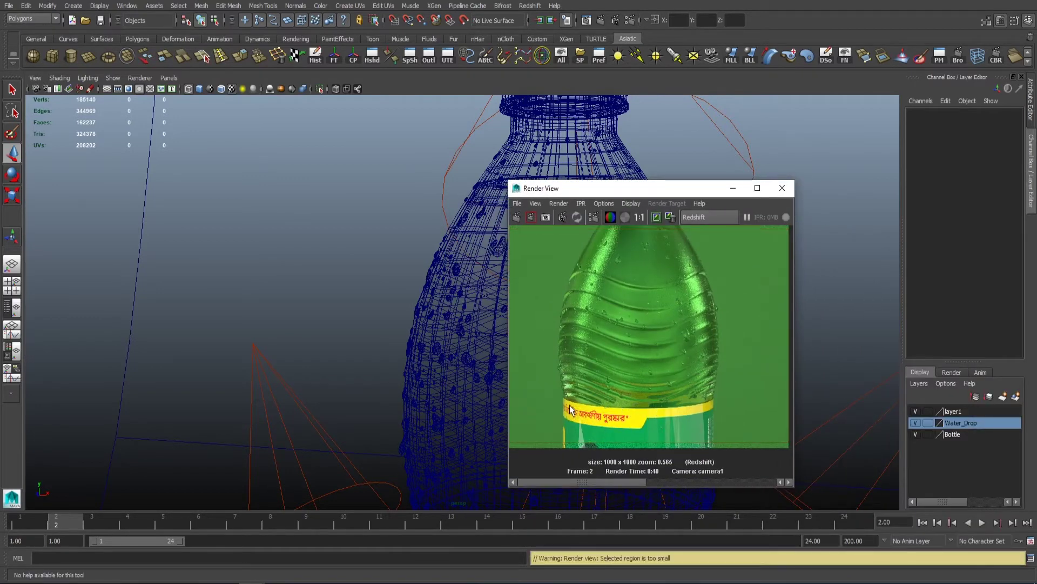
Clear the render window from the viewport, display the bottle with its textures, and hide the Water_Drop layer.
left_click_drag(574, 193, 1035, 232)
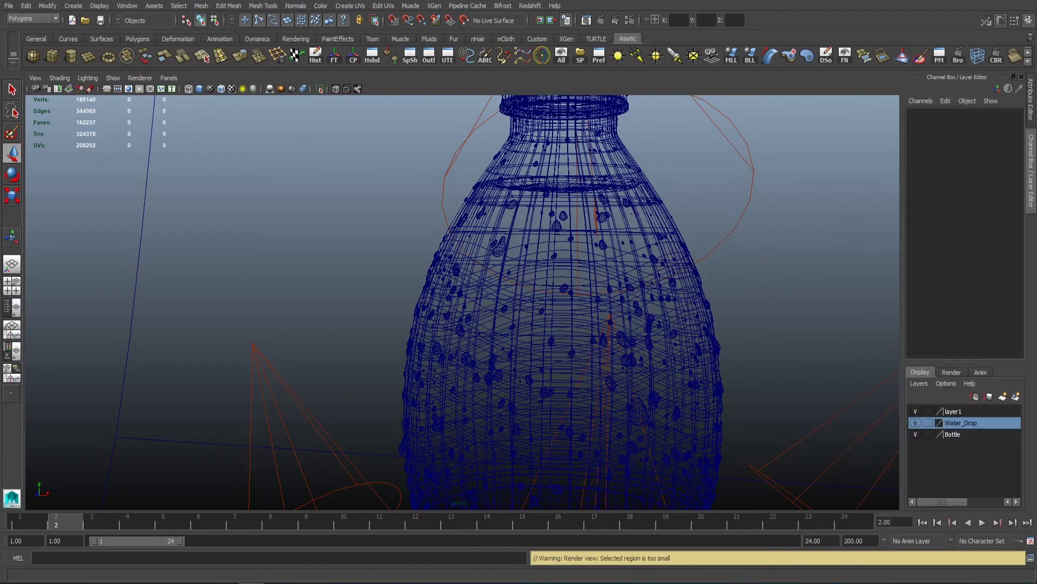
right_click_drag(507, 361, 373, 359, "alt")
middle_click_drag(622, 427, 564, 260, "alt")
left_click_drag(564, 259, 494, 296, "alt")
left_click(499, 295)
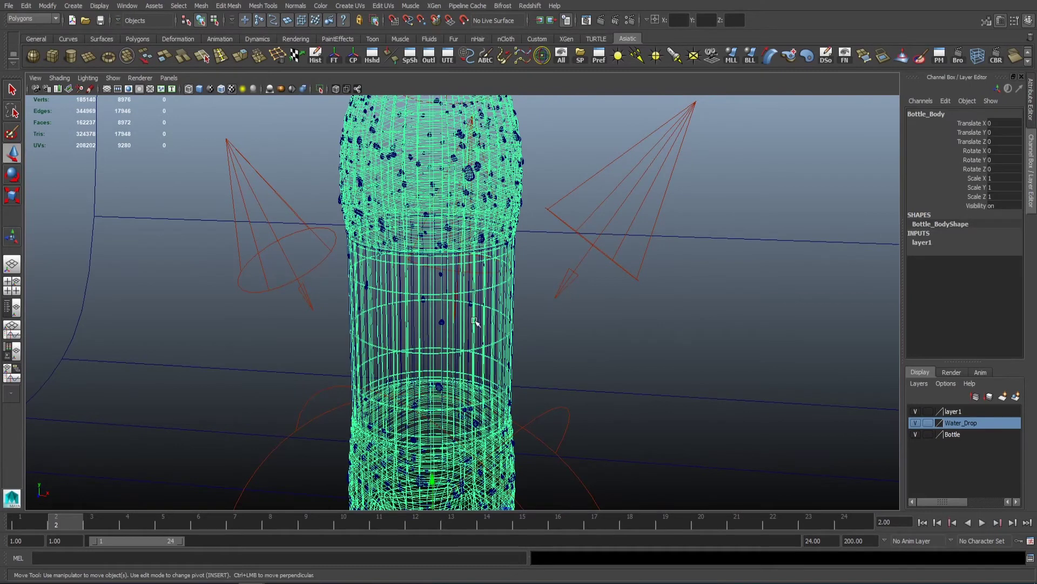
key("6")
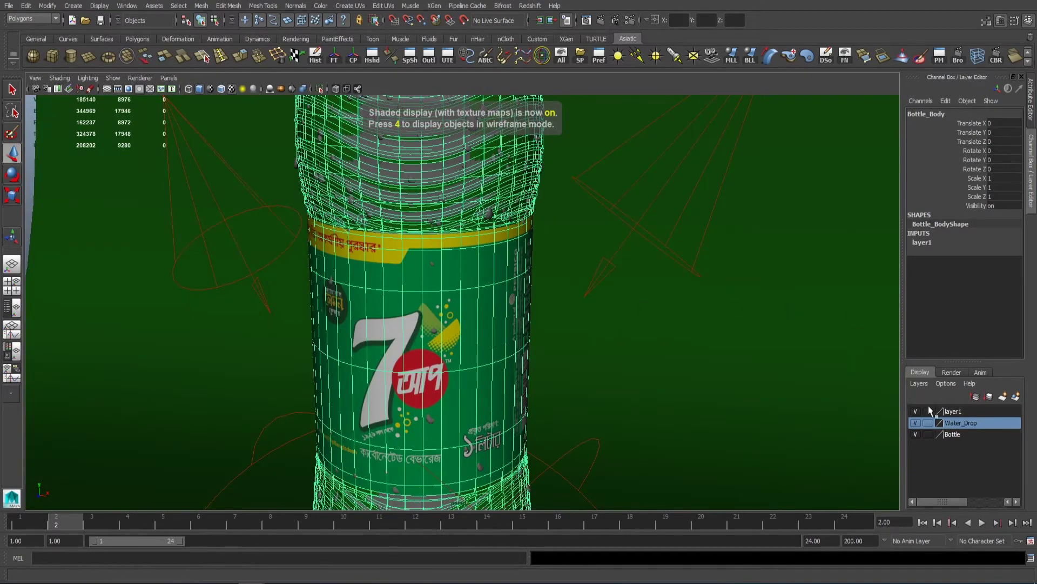
left_click(916, 423)
left_click(643, 308)
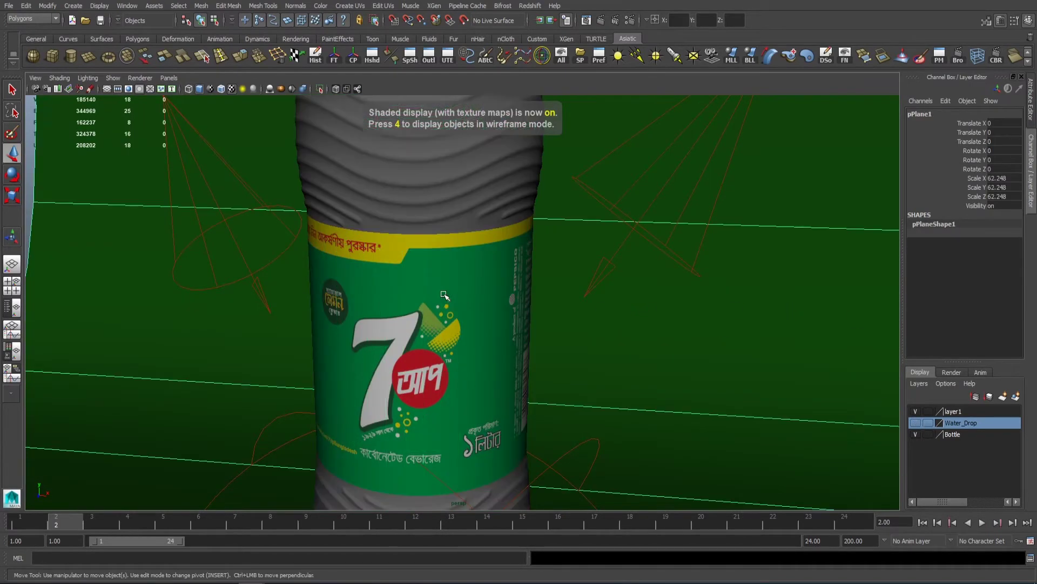
Duplicate the label surface in place around the bottle.
left_click(443, 294)
key("f")
left_click_drag(432, 300, 453, 297, "alt")
scroll(455, 295, "up", 2)
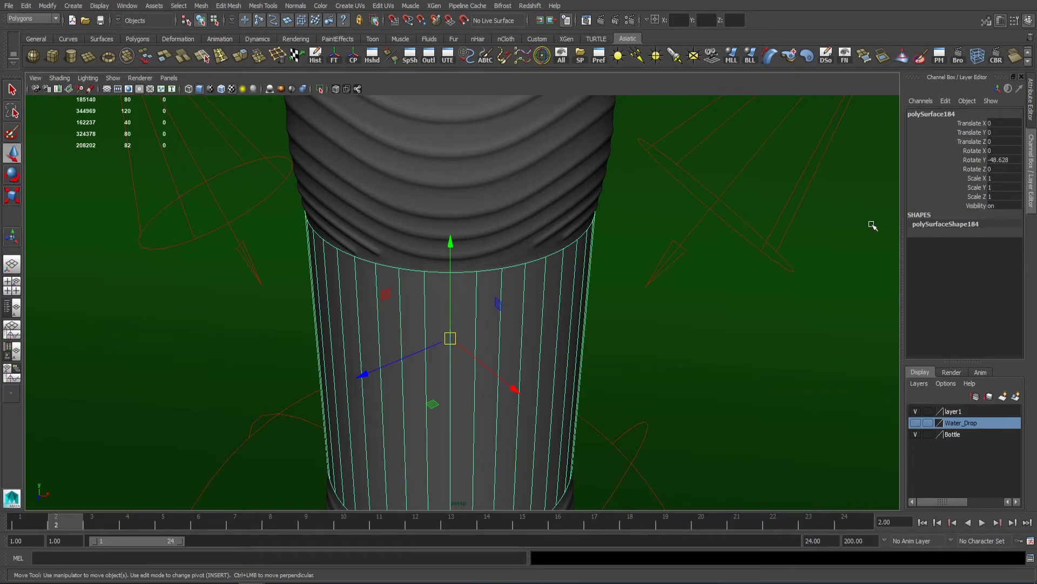
key("ctrl+d")
key("6")
Scale the duplicated label to 0.998 in X, with its Y and Z scale at 1.
middle_click_drag(545, 238, 531, 263, "alt")
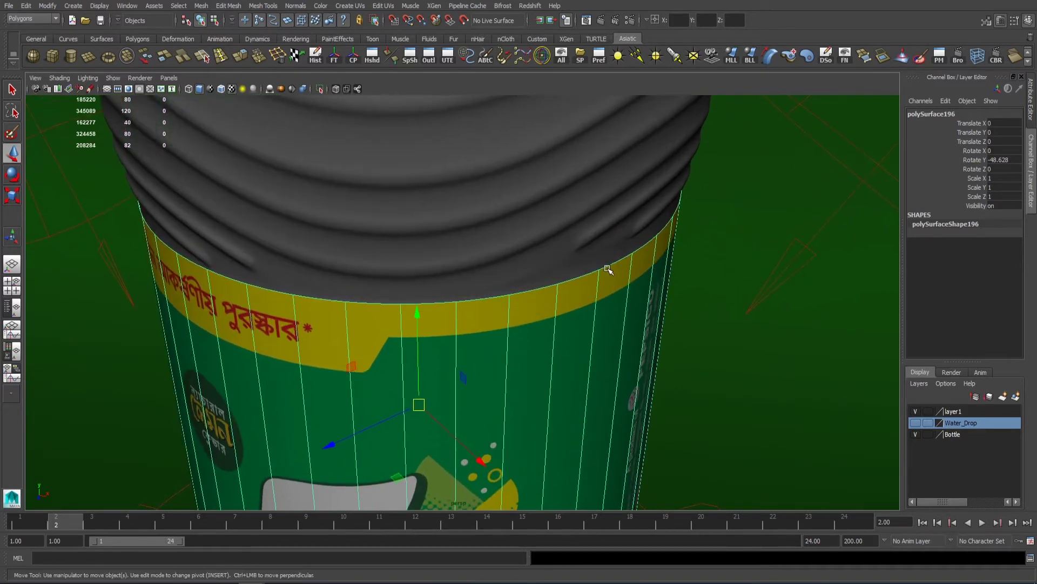
key("r")
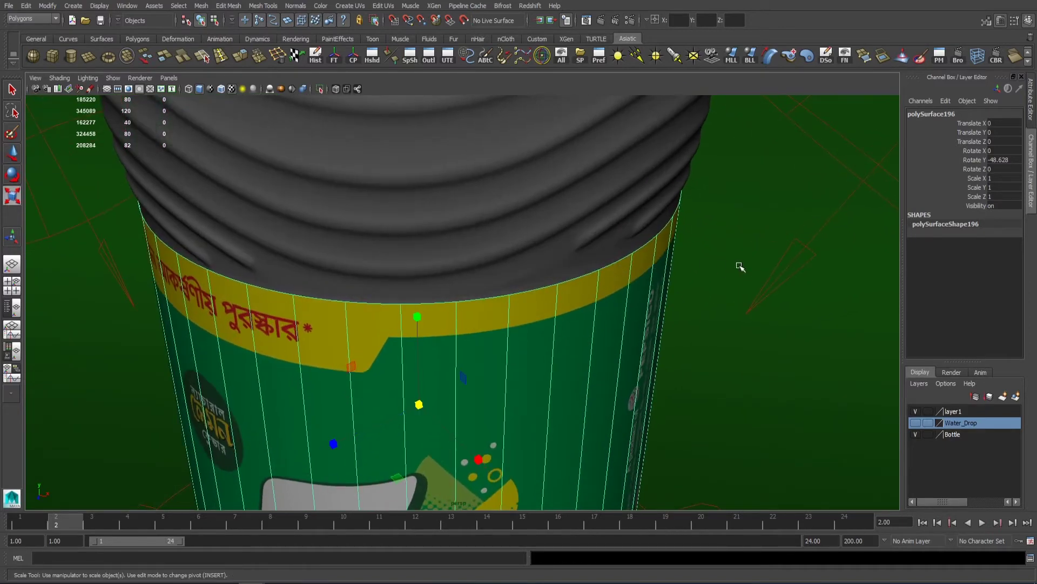
scroll(743, 267, "up", 3)
middle_click_drag(632, 248, 673, 289, "alt")
right_click_drag(673, 288, 776, 250, "alt")
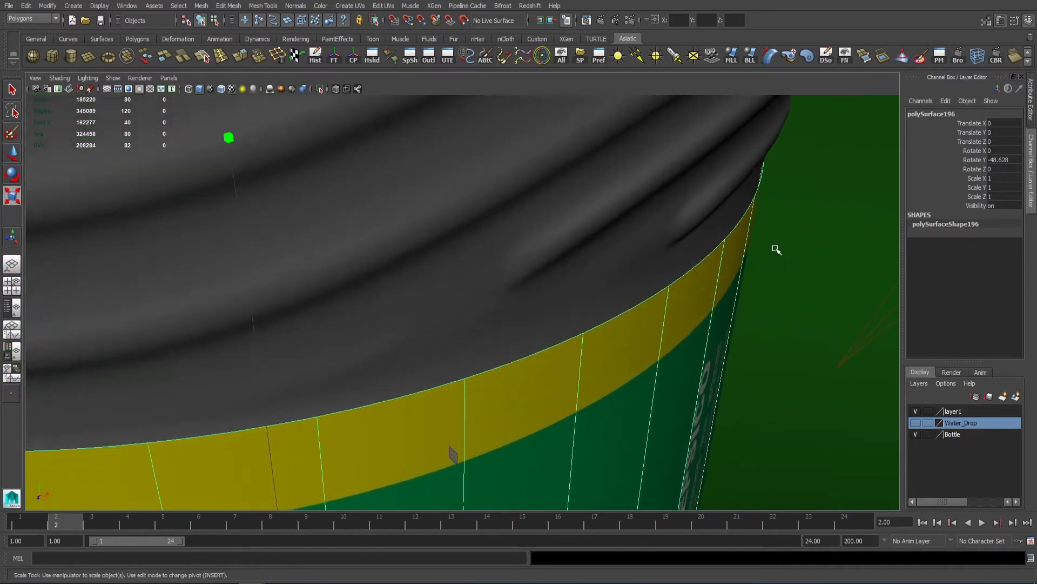
middle_click_drag(802, 241, 800, 243)
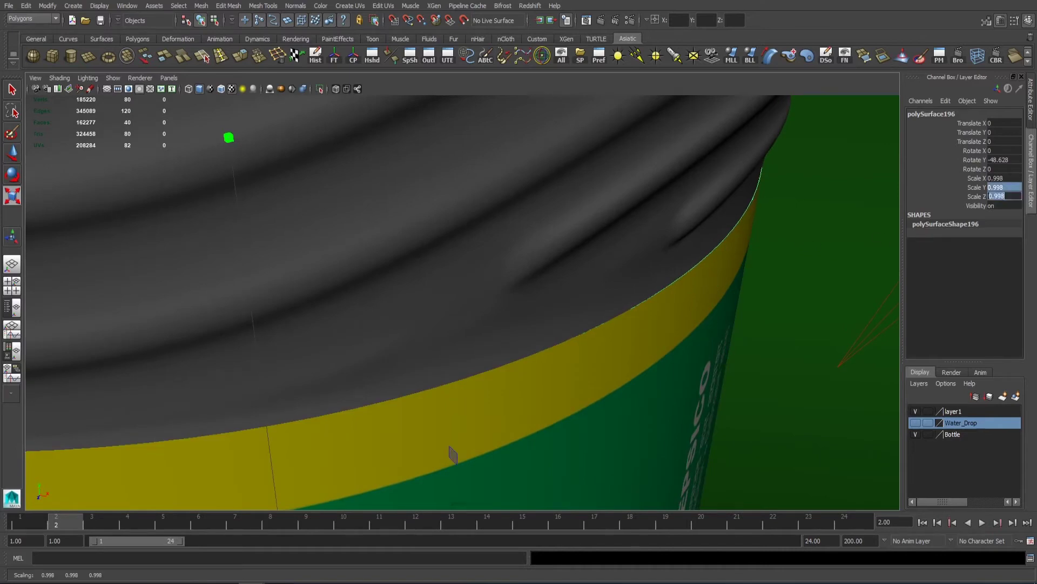
key("ctrl+z")
scroll(436, 225, "down", 4)
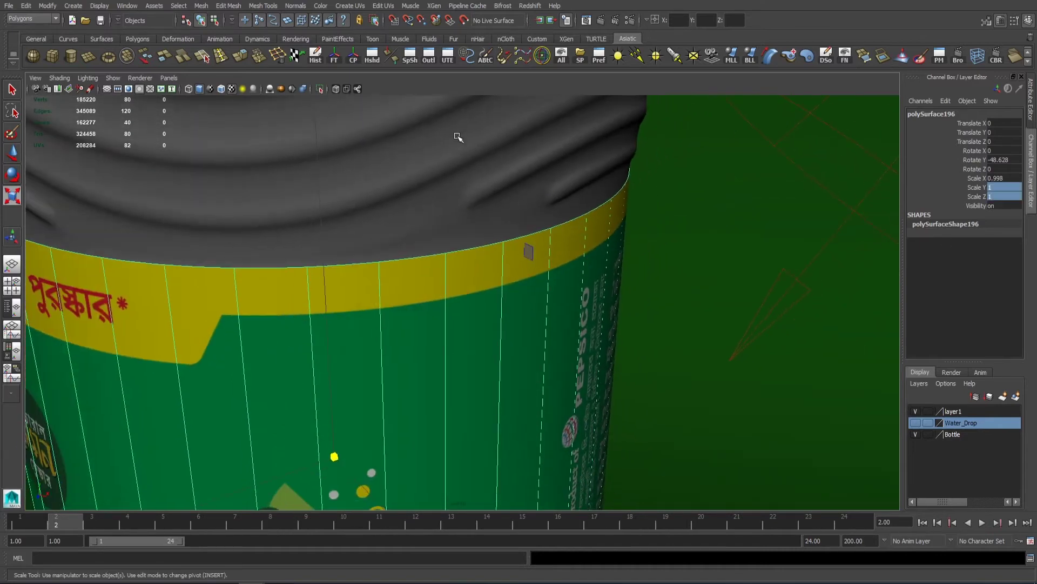
Reverse the normals of the duplicated label and isolate it in the viewport to check its faces.
left_click(391, 56)
scroll(464, 222, "up", 5)
key("w")
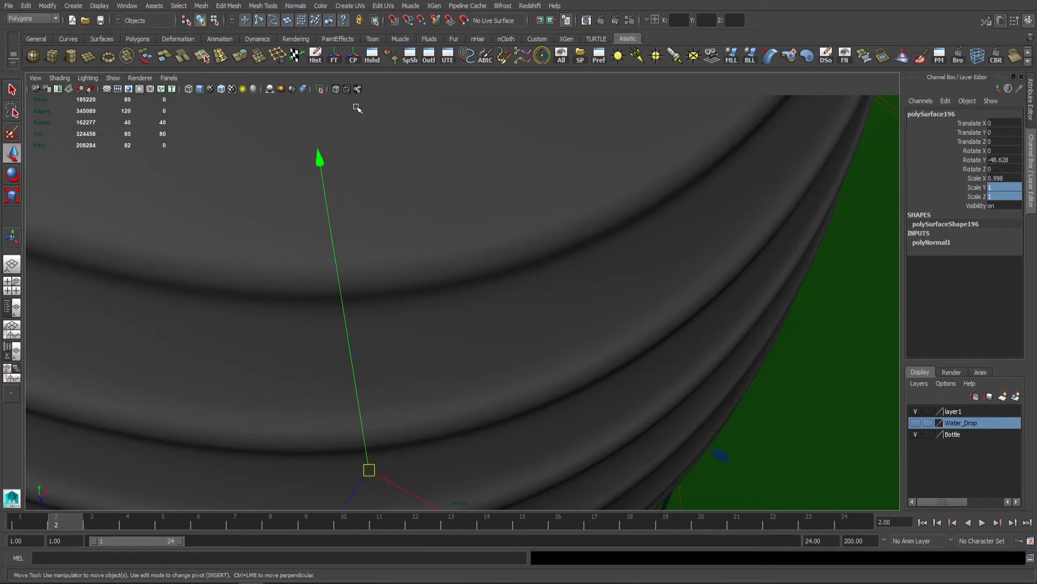
key("minus")
key("minus")
key("minus")
key("minus")
key("minus")
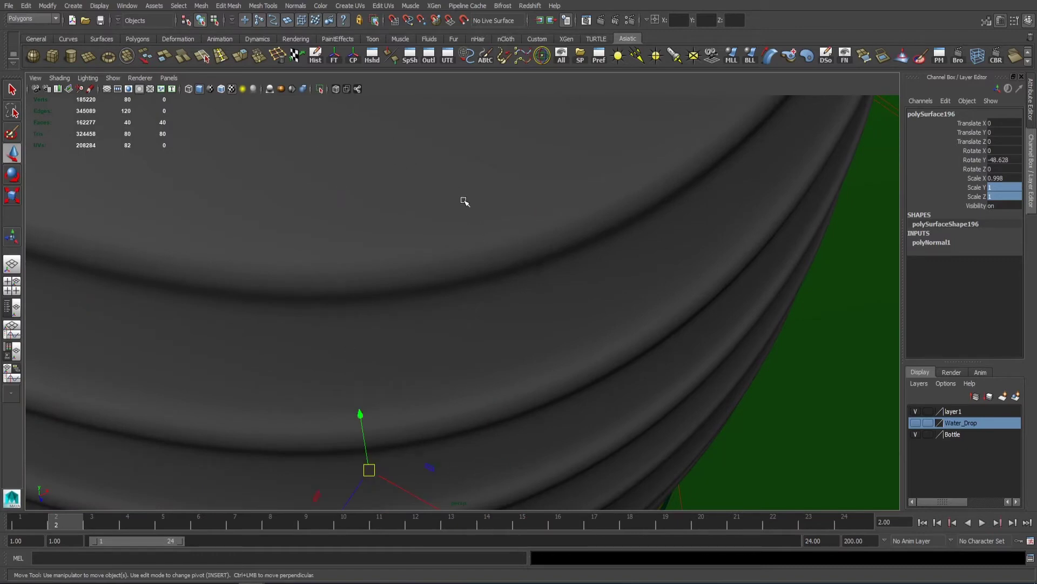
left_click(319, 89)
scroll(474, 216, "down", 4)
left_click(626, 243)
left_click_drag(541, 265, 493, 222, "alt")
left_click(493, 222)
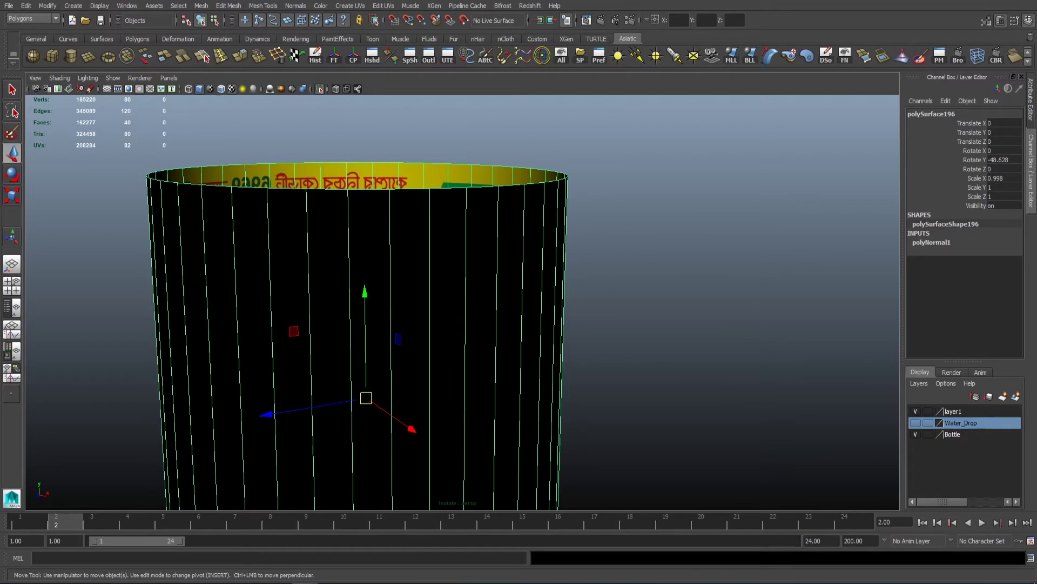
Create a new RedshiftMaterial in a cleared Hypershade graph and assign it to the duplicated label.
left_click_drag(497, 299, 379, 226)
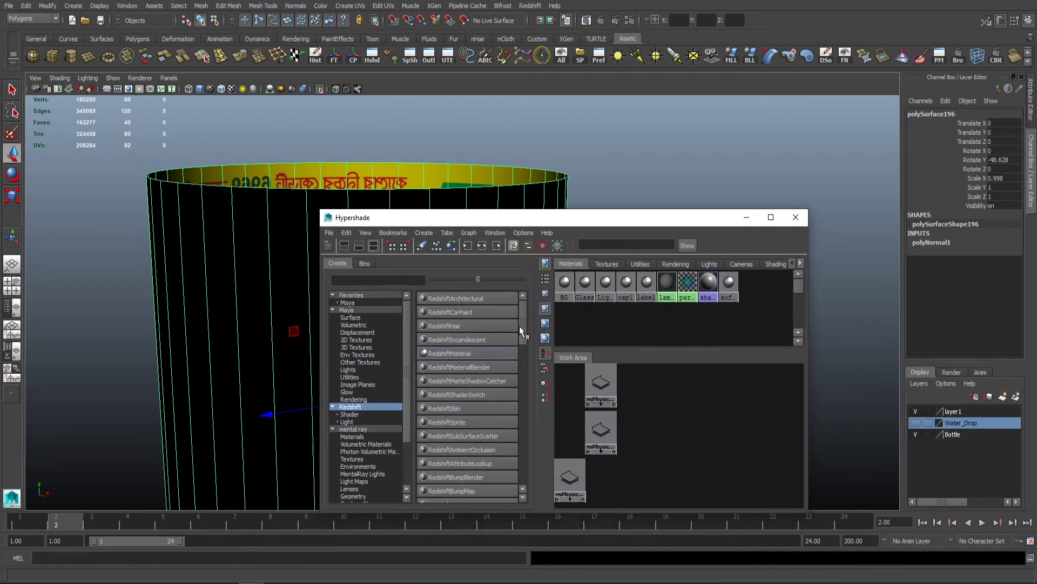
left_click(423, 246)
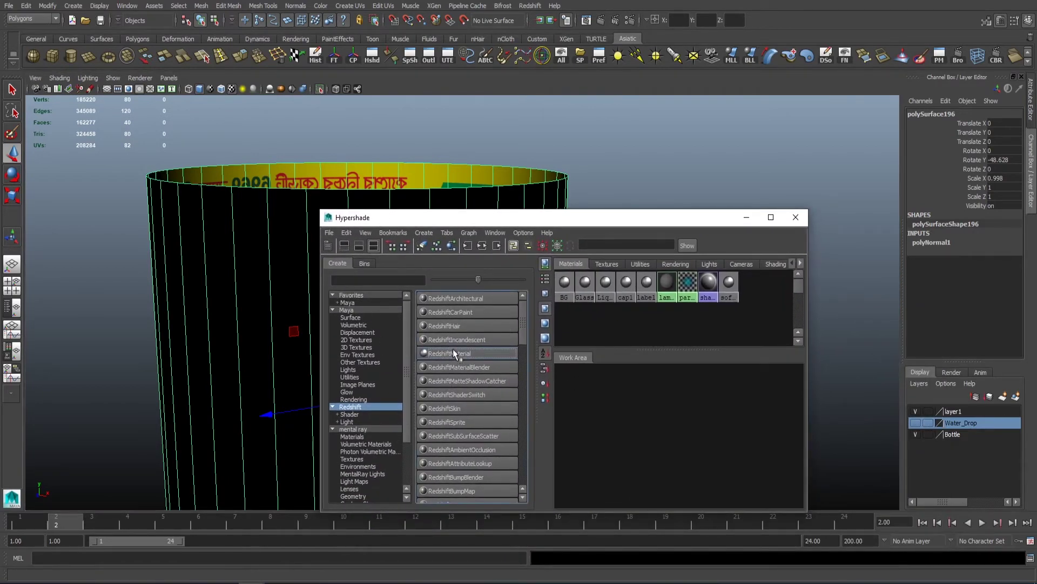
left_click(453, 354)
double_click(570, 381)
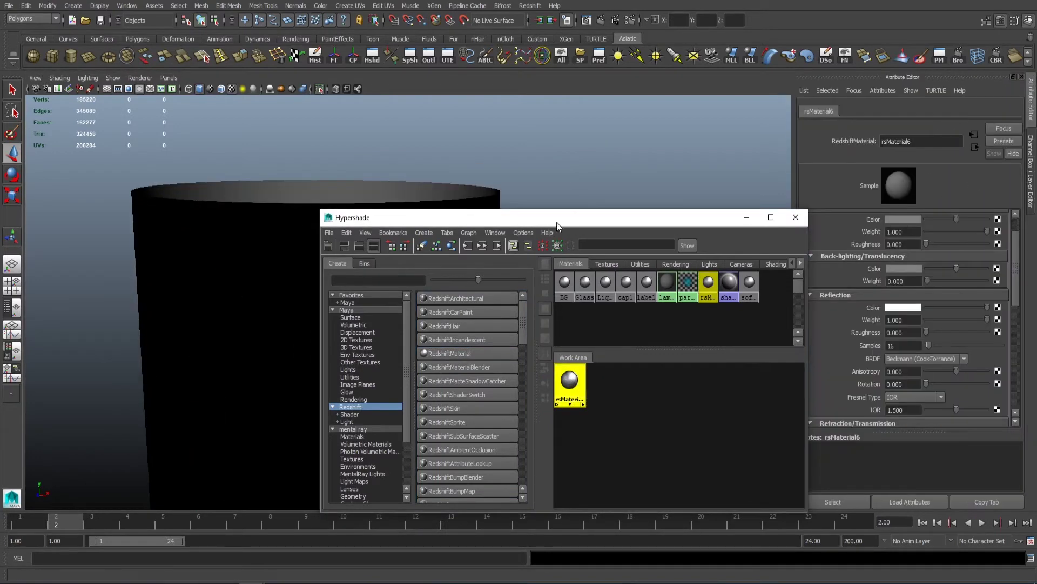
Set the new material's reflection weight to 0 and lighten its diffuse colour to a light grey.
left_click_drag(557, 224, 474, 242)
left_click_drag(986, 319, 864, 335)
left_click_drag(956, 219, 976, 219)
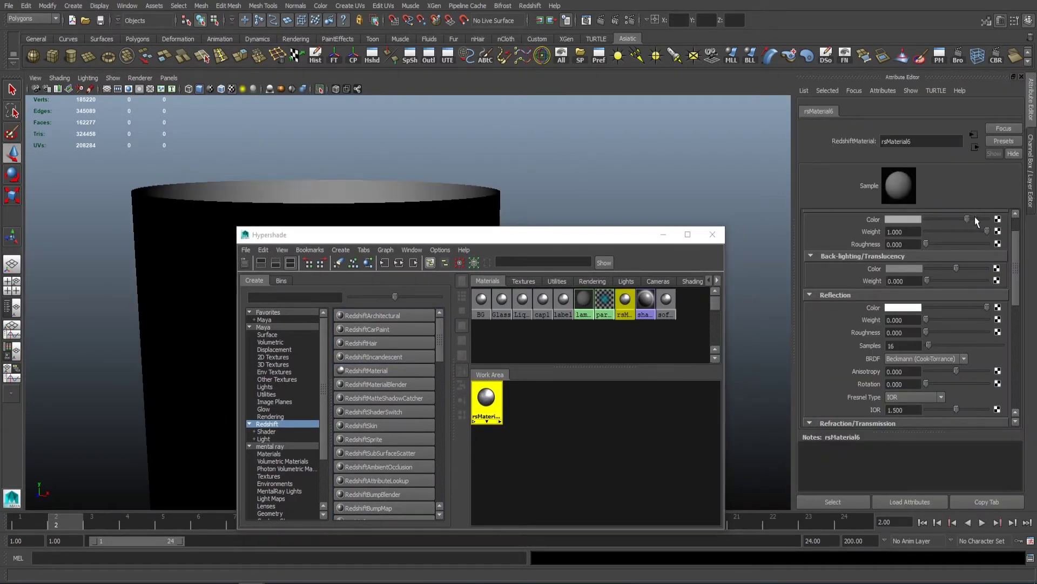
Bring the whole bottle back into view and render a small region at the label's upper edge.
left_click_drag(605, 238, 890, 389)
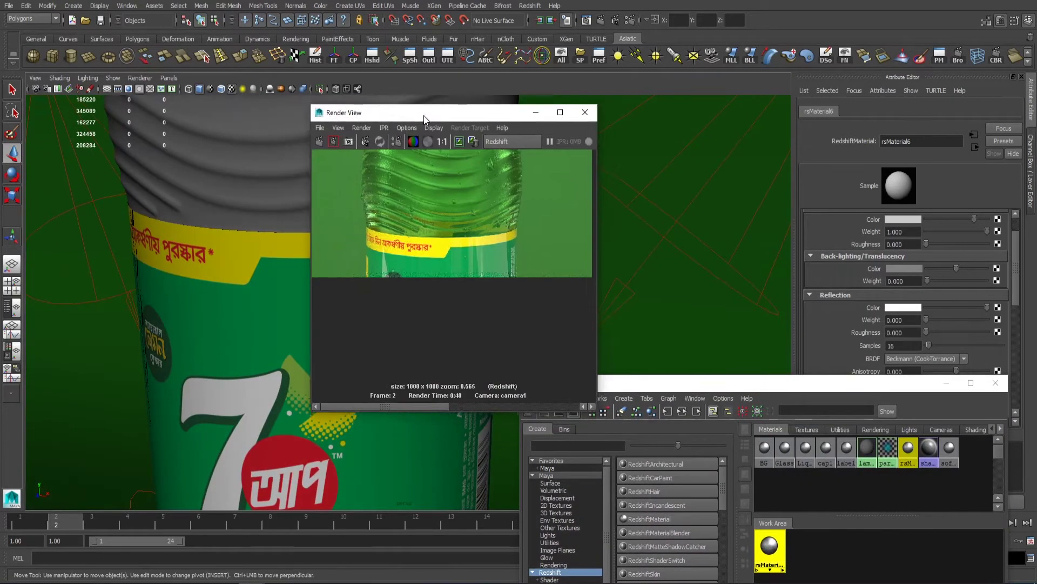
left_click(336, 140)
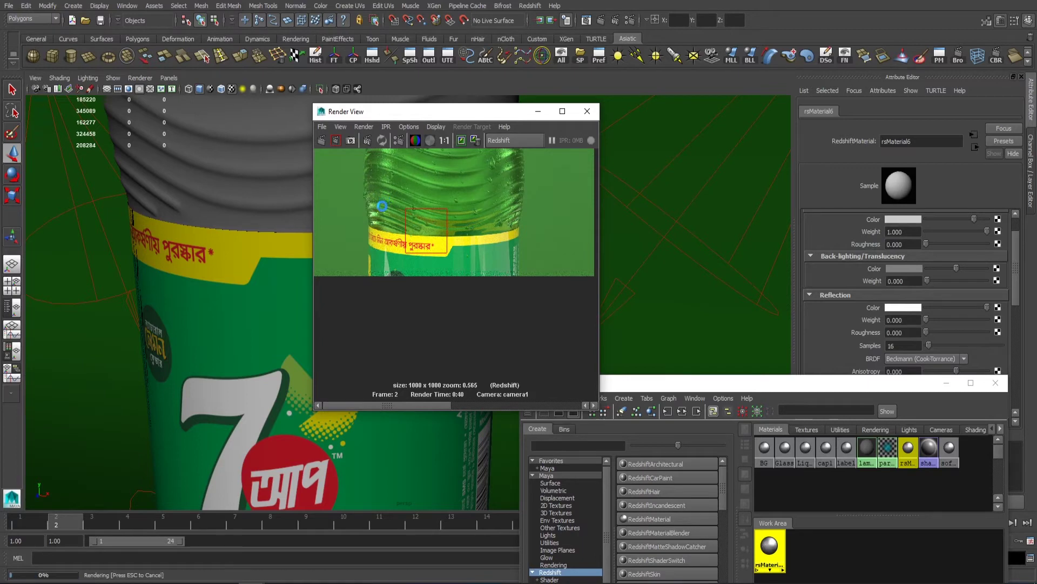
scroll(493, 303, "up", 4)
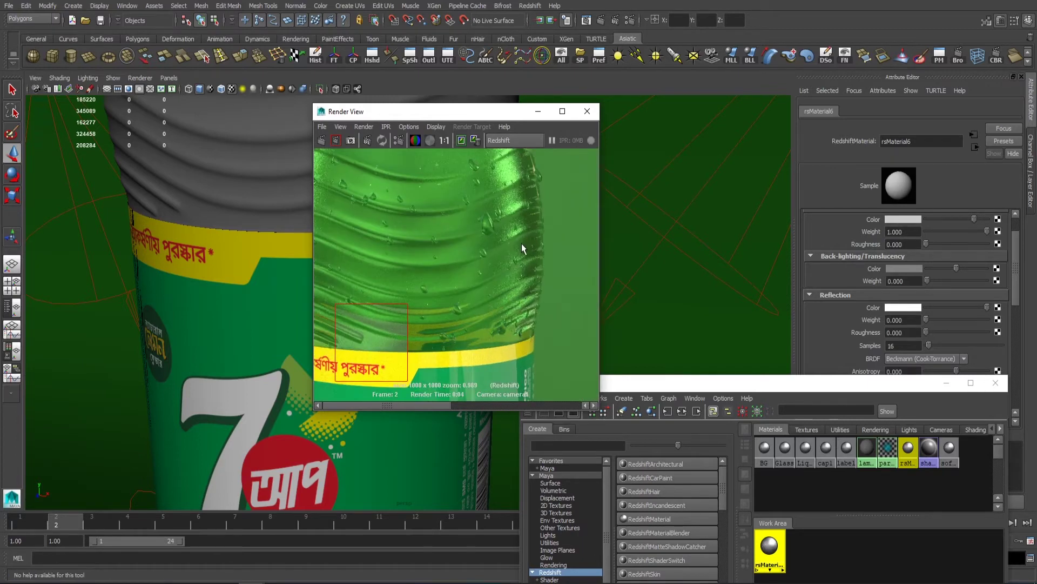
Change the label backing material's diffuse colour to green and re-render the small region at the label's edge.
left_click(910, 219)
left_click(842, 214)
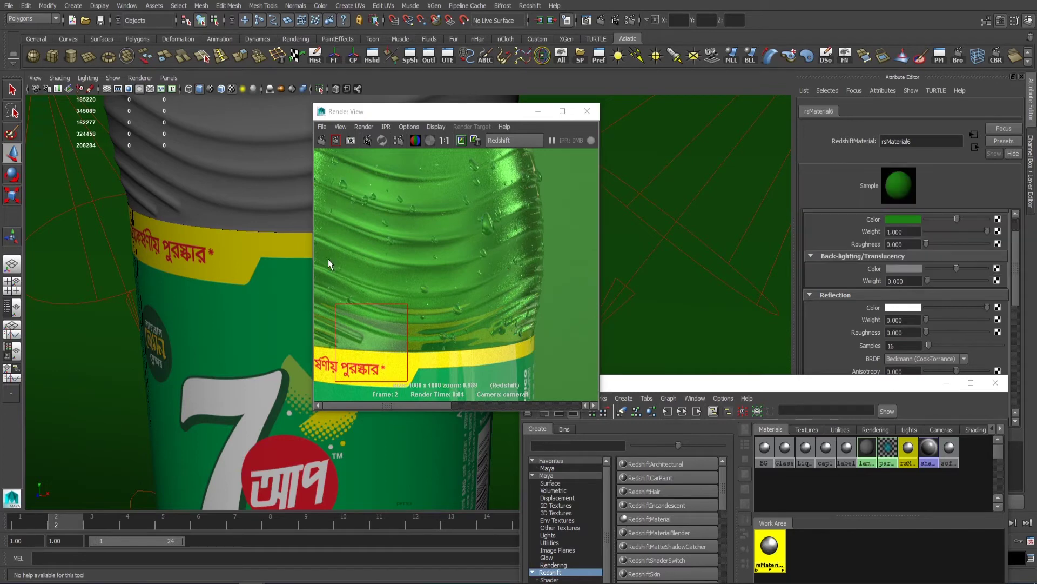
left_click(337, 140)
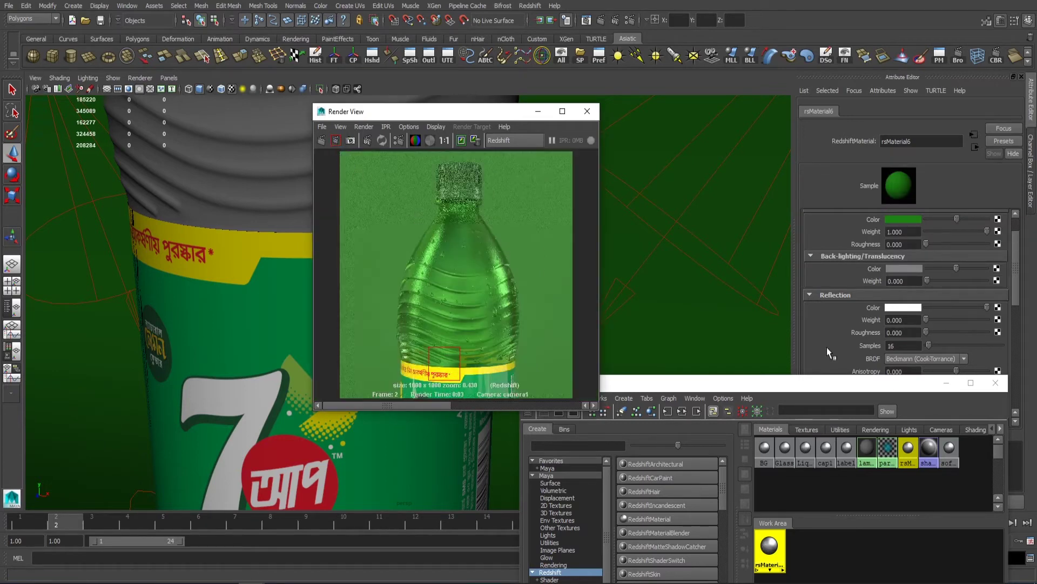
Darken the backing material's green diffuse colour and render a wider region across the lower ribs and label top.
left_click_drag(953, 218, 946, 219)
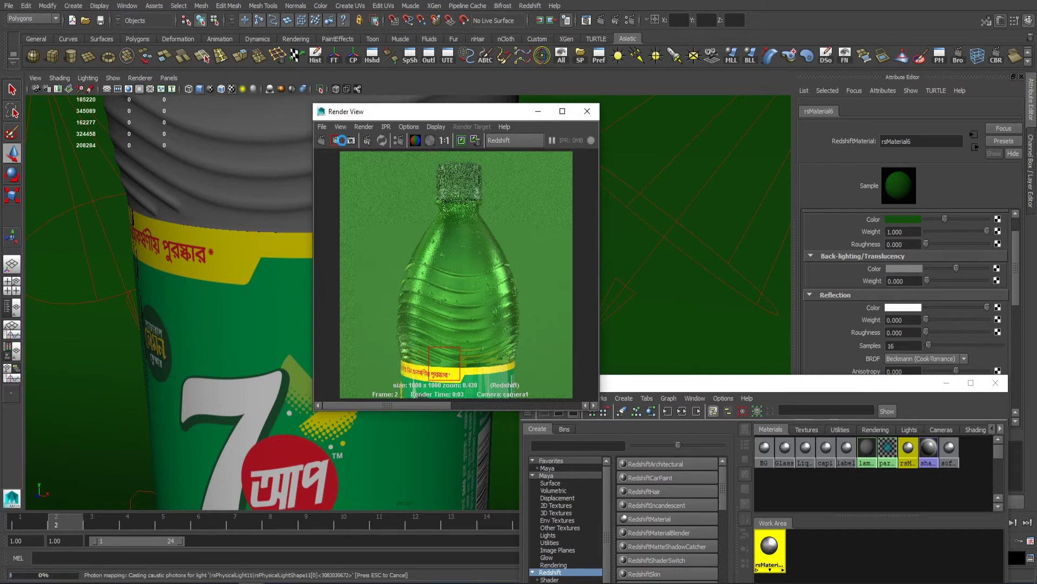
left_click(336, 140)
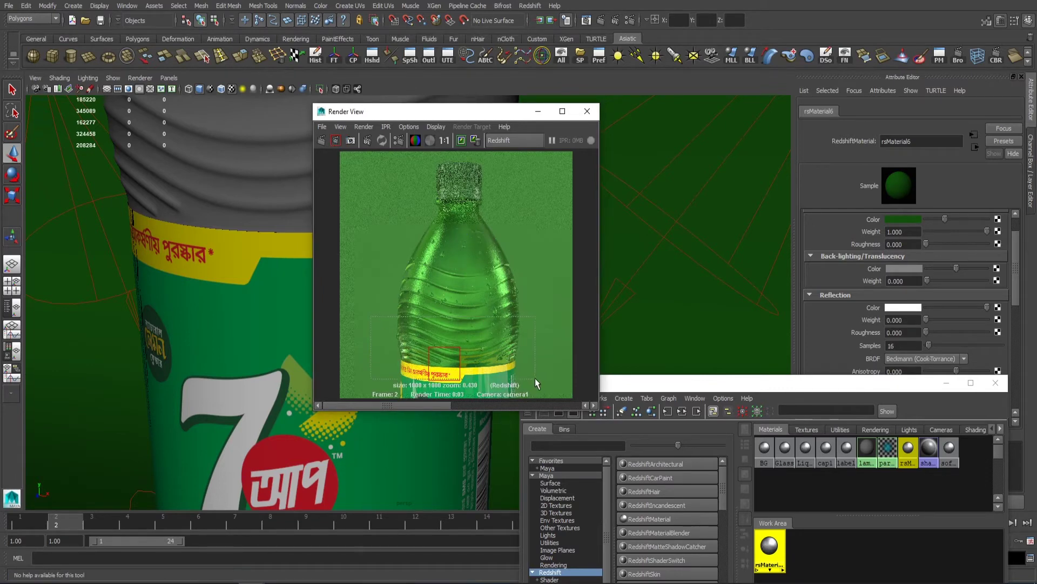
left_click_drag(534, 378, 534, 378)
left_click(336, 140)
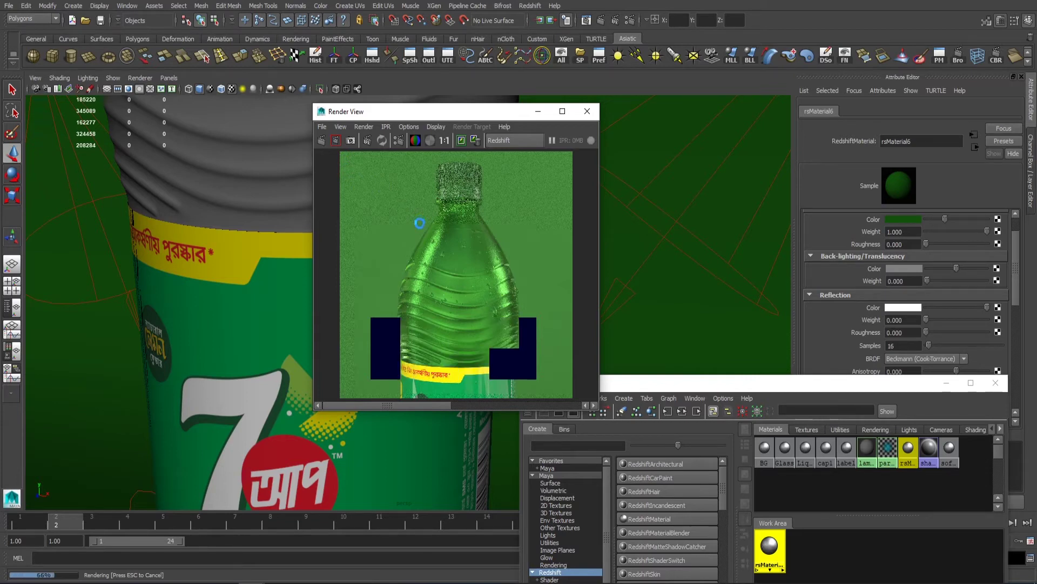
Save the scene, clear the selection, and move the Render View away from the bottle in the viewport.
middle_click_drag(474, 261, 468, 247, "alt")
key("q")
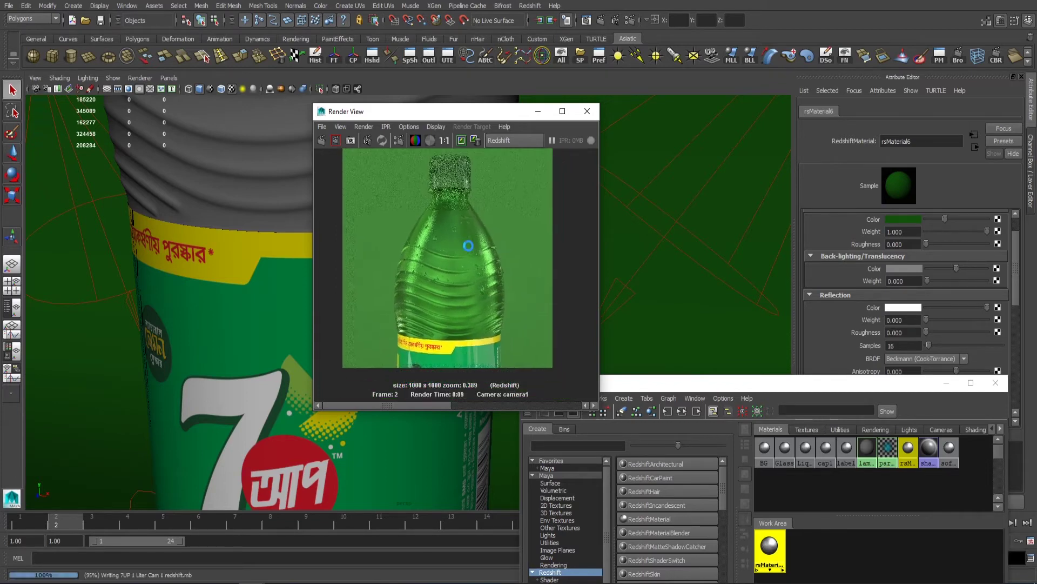
key("w")
left_click(129, 202)
scroll(130, 201, "down", 9)
right_click_drag(159, 174, 206, 174, "alt")
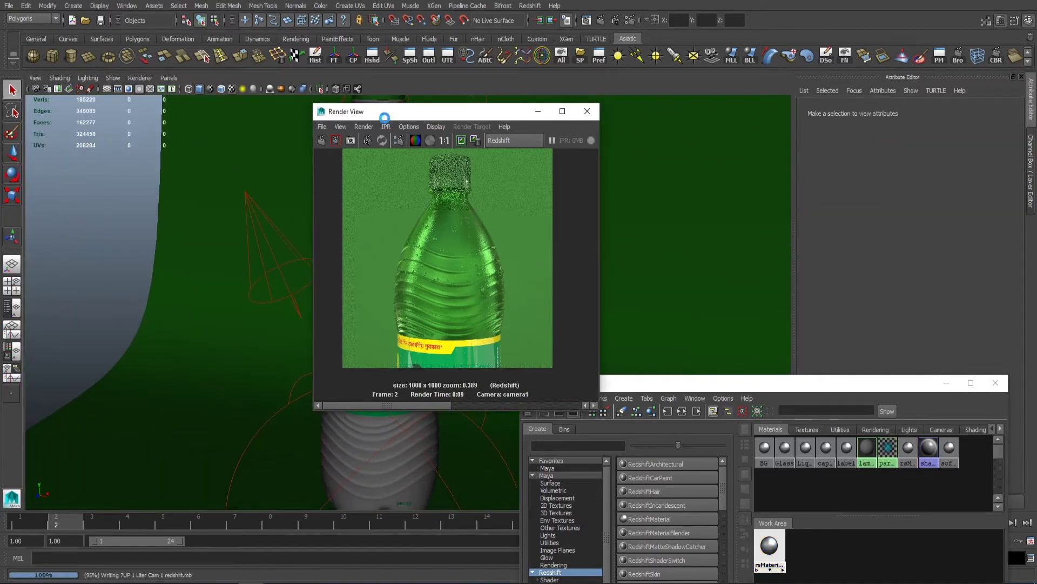
left_click_drag(382, 118, 514, 272)
Examine the label's surface and upper edge from several sides, checking how the two label layers overlap.
right_click_drag(395, 216, 348, 187, "alt")
scroll(348, 187, "up", 12)
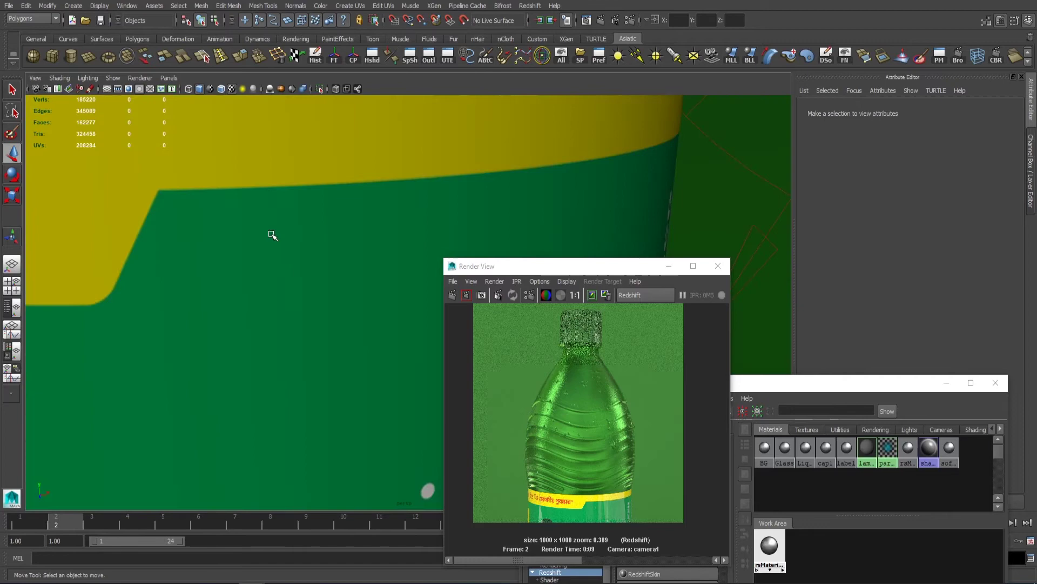
scroll(271, 233, "down", 5)
middle_click_drag(271, 234, 411, 227, "alt")
scroll(259, 209, "up", 5)
left_click(259, 209)
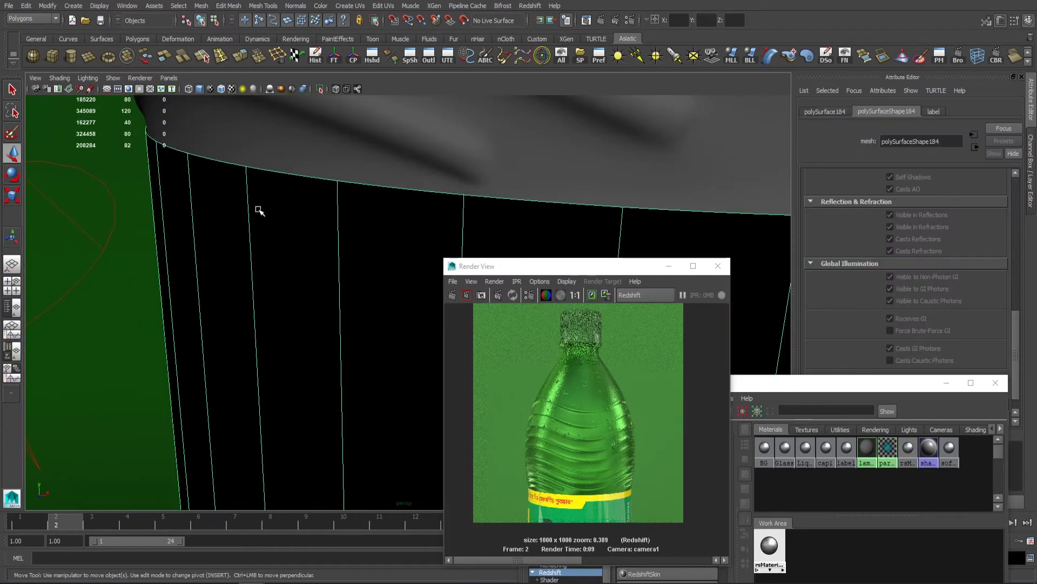
right_click_drag(259, 209, 37, 171, "alt")
left_click(227, 232)
left_click_drag(227, 232, 231, 229, "alt")
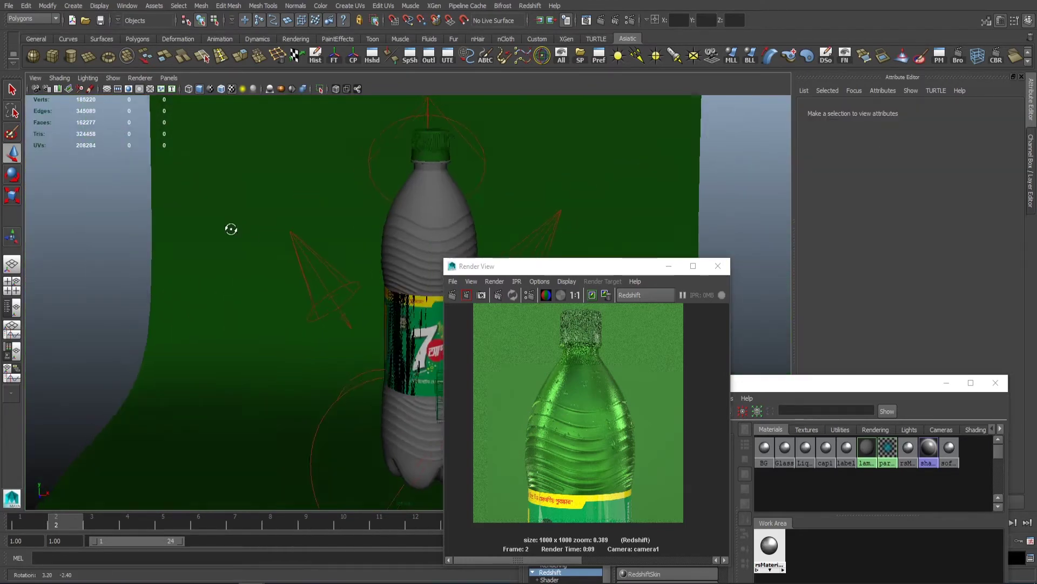
Select the label mesh on the bottle and display its texture in the viewport.
right_click_drag(231, 229, 432, 229, "alt")
middle_click_drag(432, 229, 348, 203, "alt")
left_click_drag(347, 204, 216, 179, "alt")
left_click(237, 215)
right_click_drag(310, 277, 241, 153, "alt")
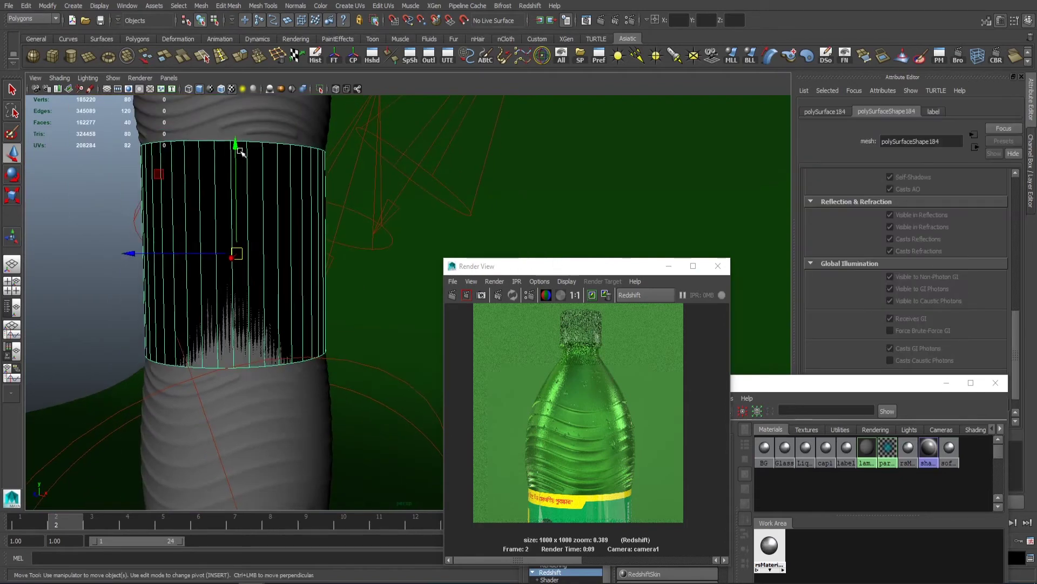
key("6")
key("5")
Lower the label material's reflection weight to 0.540, set its roughness to 0.345, and re-render the region at the label's upper edge.
left_click(847, 453)
left_click_drag(852, 386, 775, 456)
left_click_drag(985, 319, 949, 332)
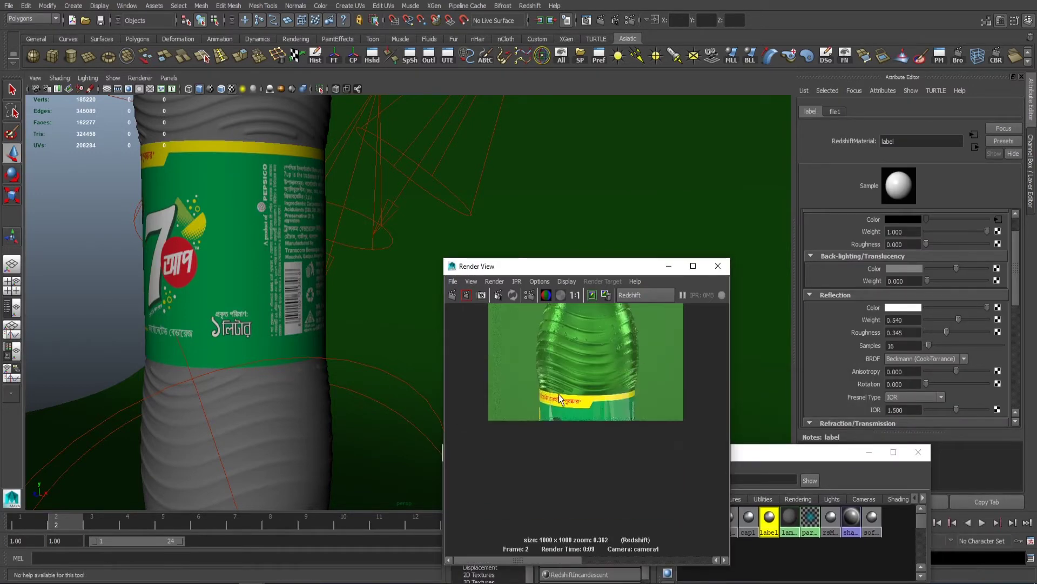
left_click(467, 294)
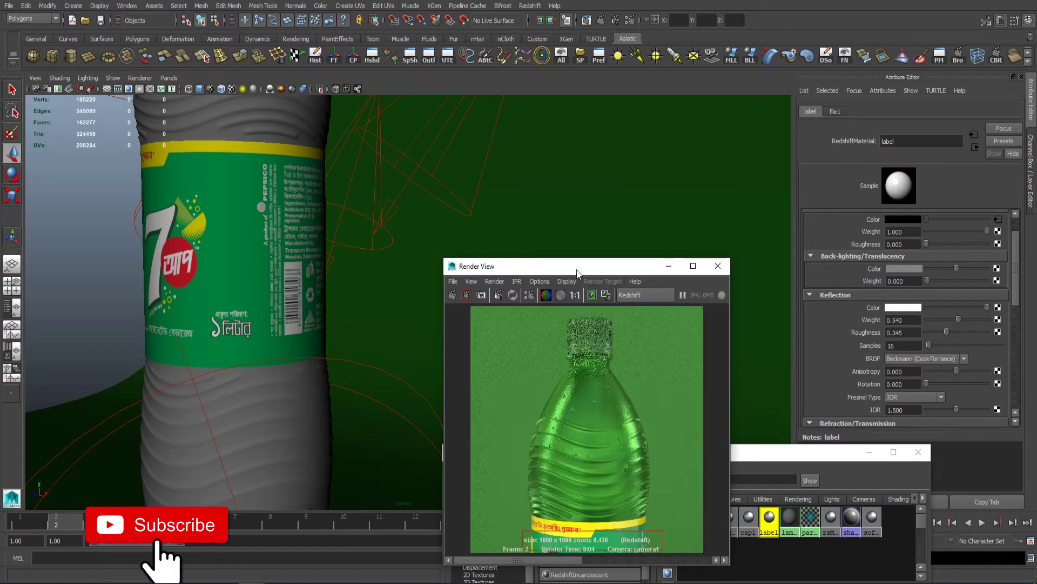
Reduce the label material's diffuse weight to 0.628 and re-render the region at the label's upper edge.
left_click_drag(577, 269, 546, 155)
left_click_drag(982, 231, 964, 231)
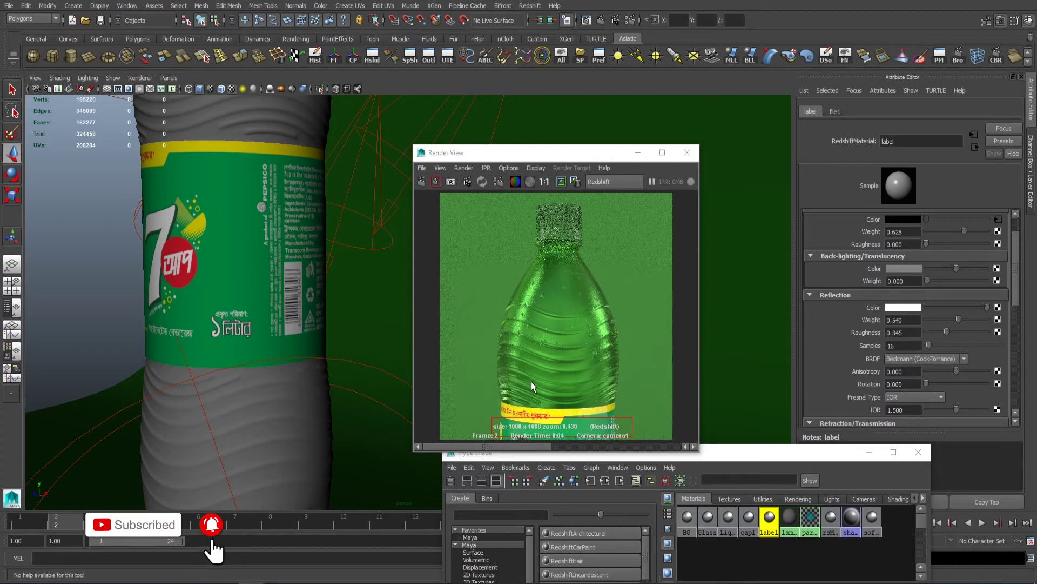
middle_click_drag(531, 382, 533, 297, "alt")
left_click(443, 181)
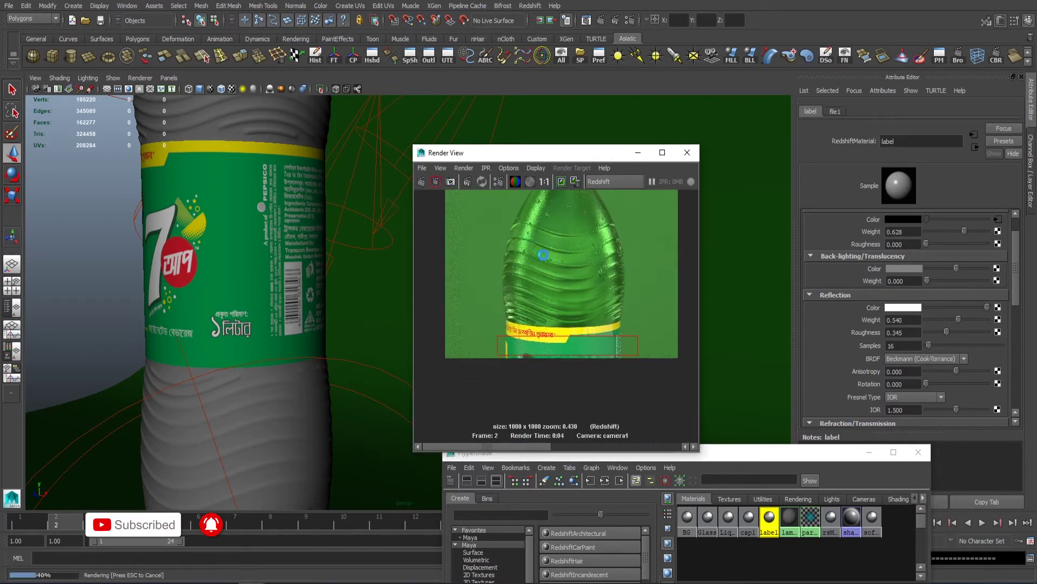
Set the label's diffuse weight to 1.000 and reflection roughness to 0.204, grey its reflection colour, and render the label over a camera snapshot.
left_click_drag(964, 231, 989, 231)
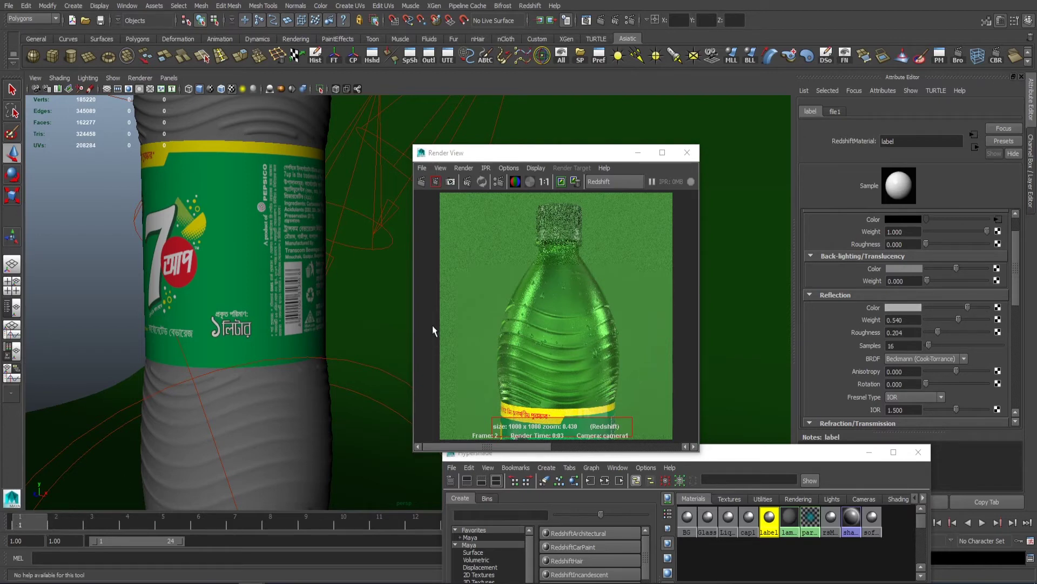
left_click(450, 181)
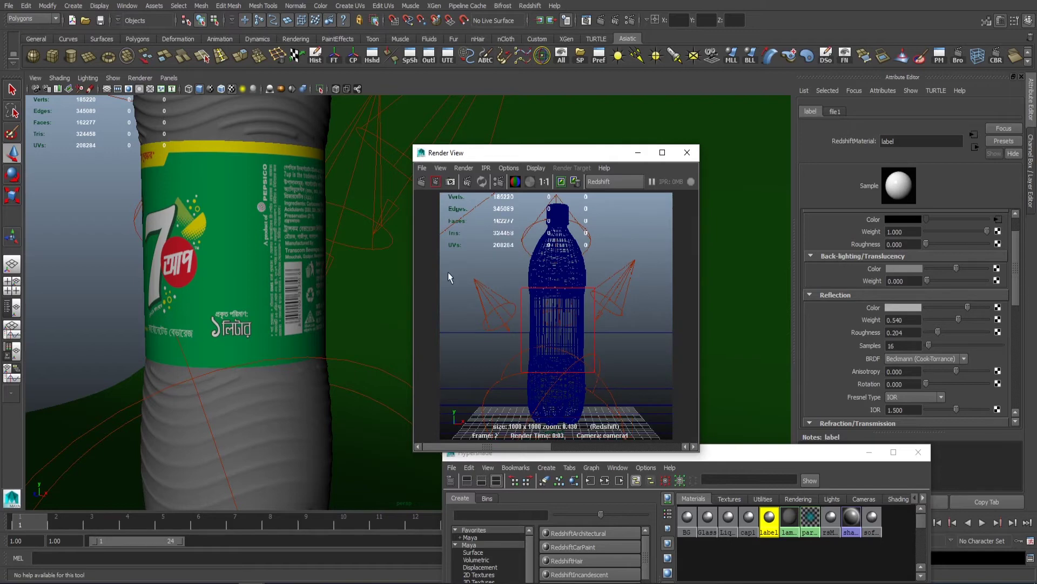
scroll(540, 324, "up", 3)
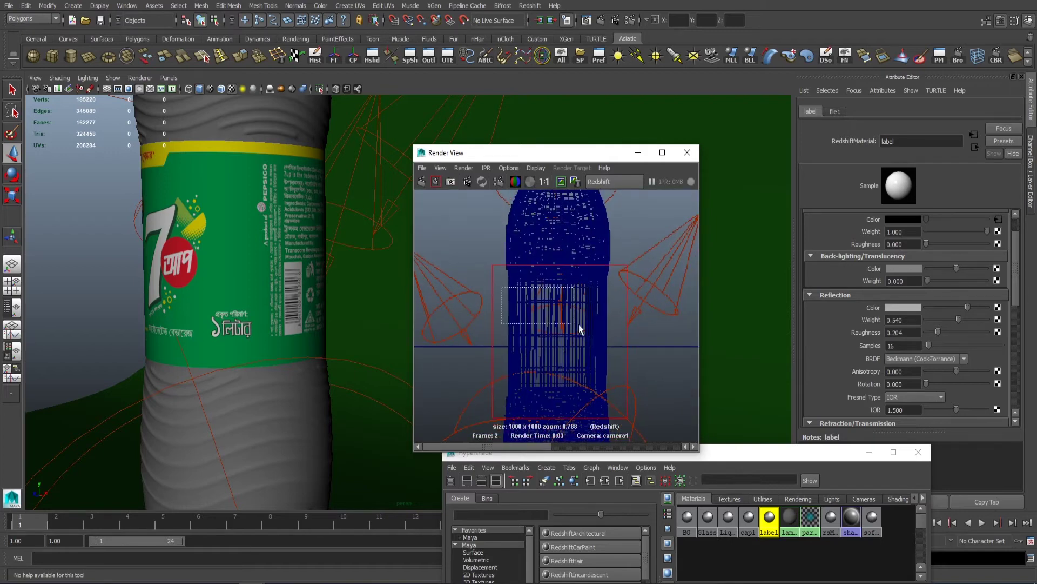
left_click(424, 182)
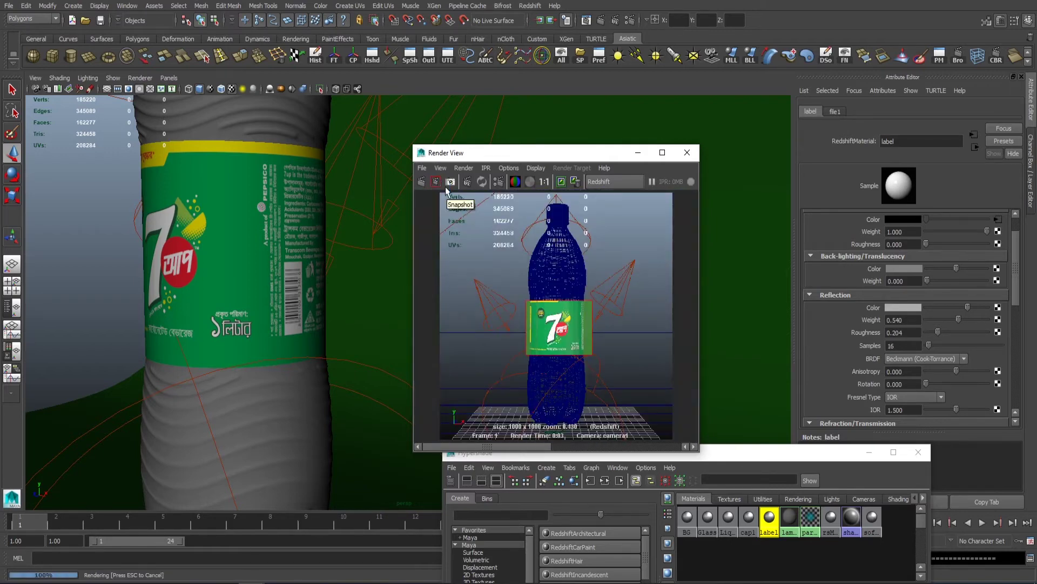
Open the Redshift Render View, stretch the render region across the label and adjacent ribs, and start the interactive render.
left_click_drag(530, 162, 1034, 281)
left_click(534, 6)
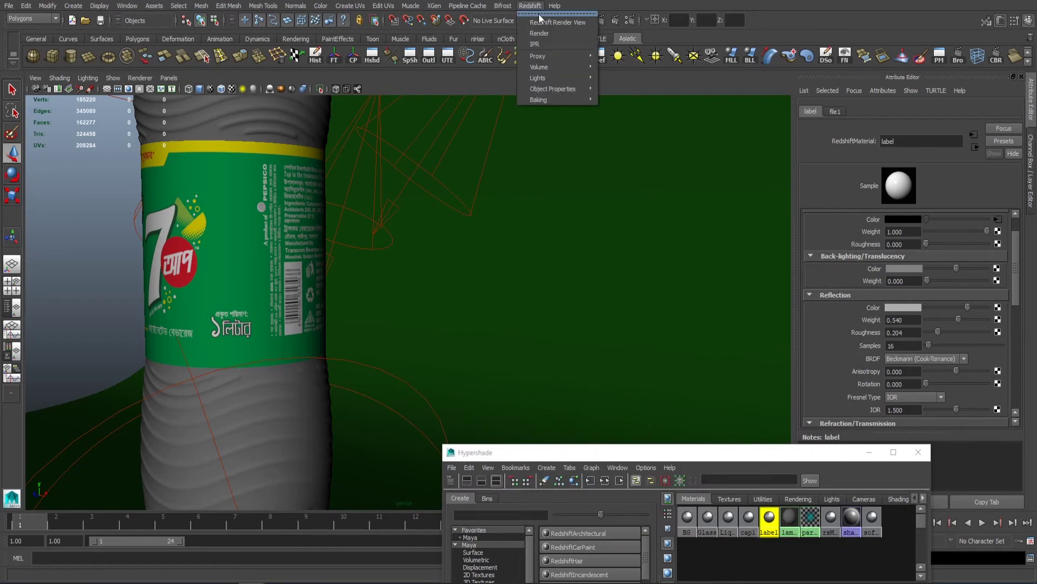
left_click(541, 23)
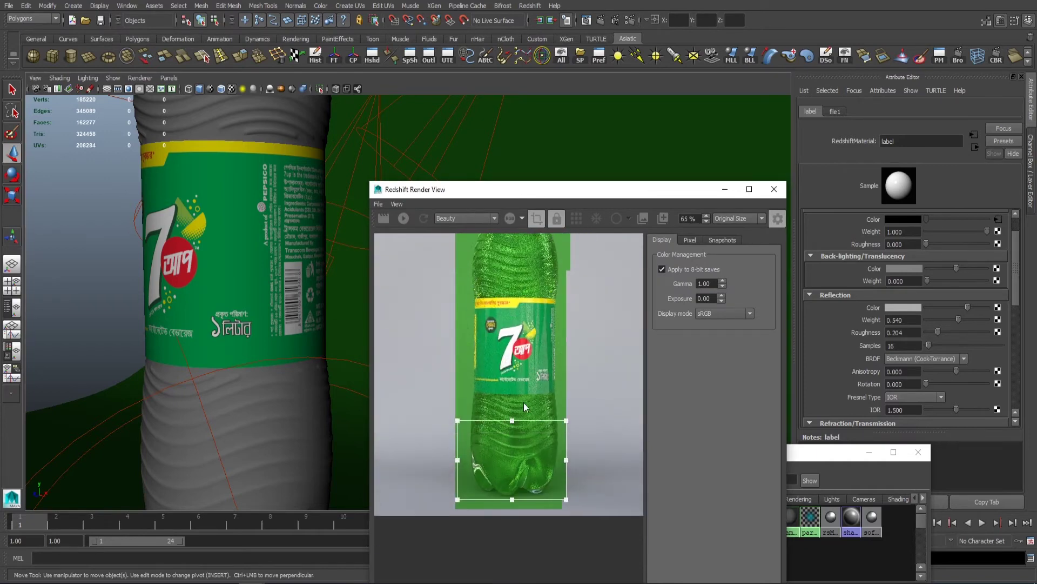
left_click_drag(512, 419, 512, 255)
left_click_drag(511, 499, 524, 434)
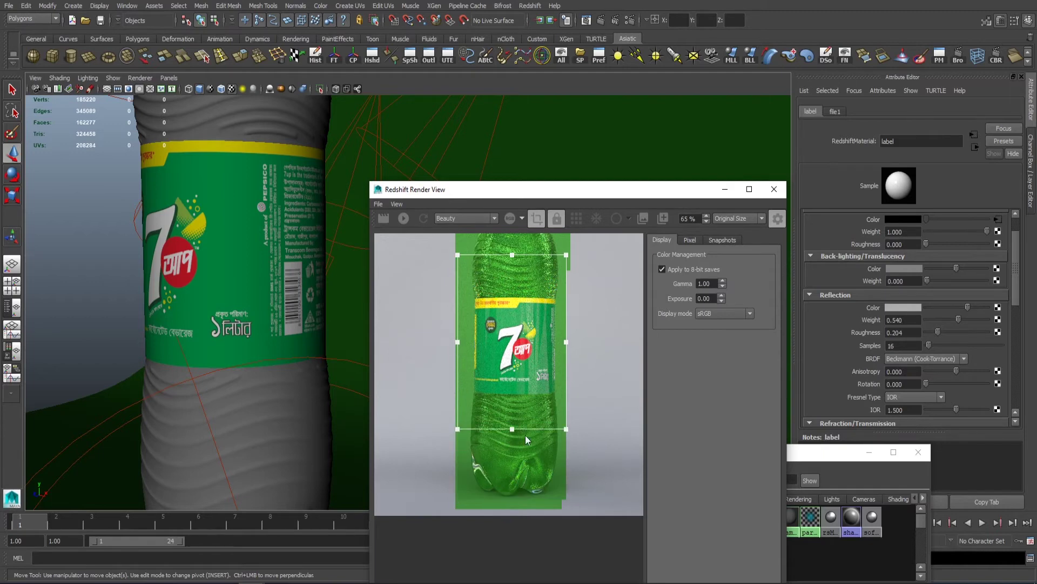
left_click(403, 217)
scroll(494, 279, "up", 1)
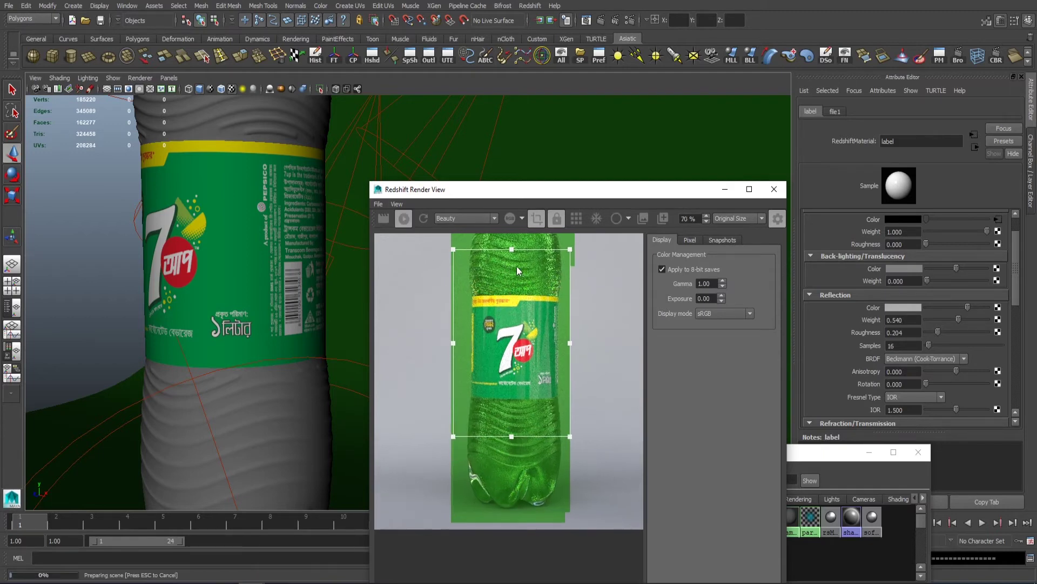
scroll(507, 291, "up", 1)
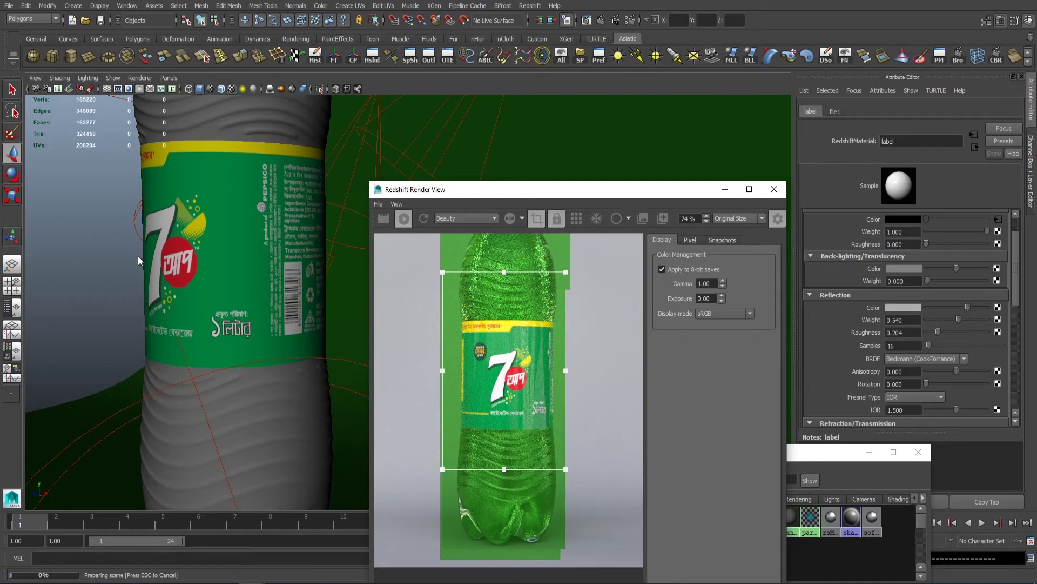
Shorten the Redshift render region and shift it down so it frames the label closely.
scroll(516, 301, "down", 2)
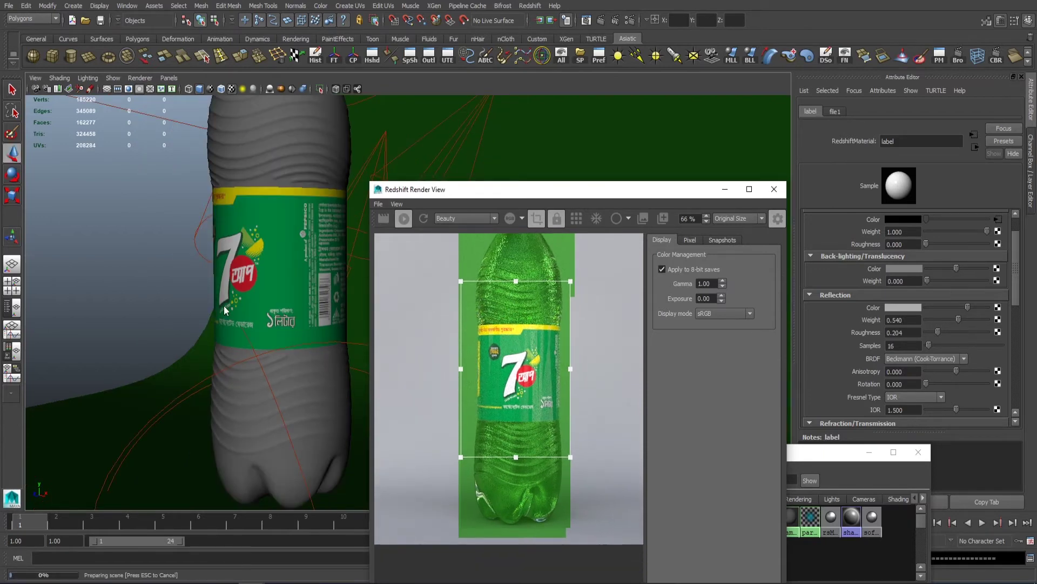
left_click_drag(243, 344, 342, 319, "alt")
left_click_drag(276, 313, 198, 335, "alt")
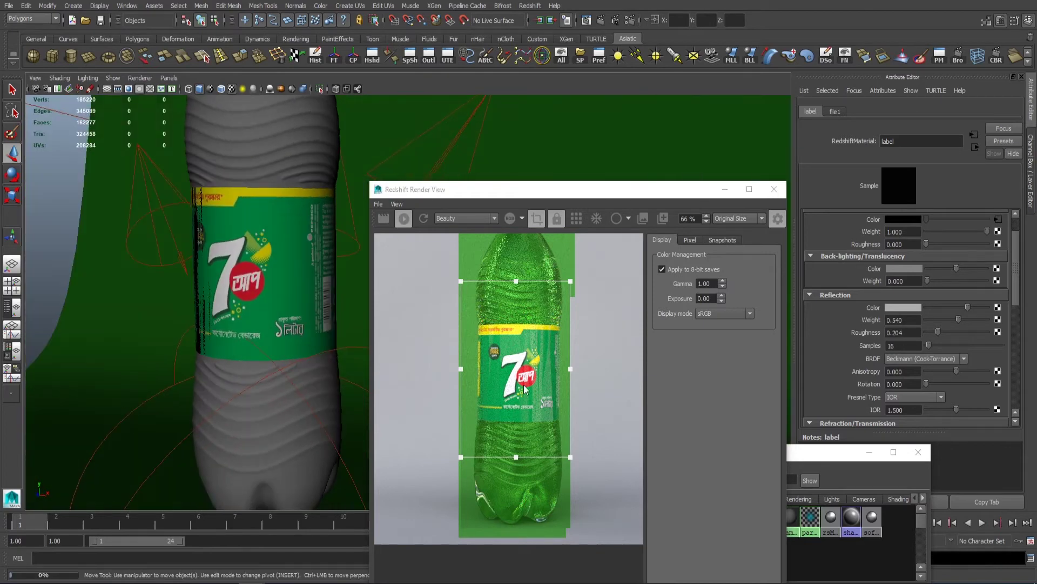
left_click_drag(516, 456, 532, 418)
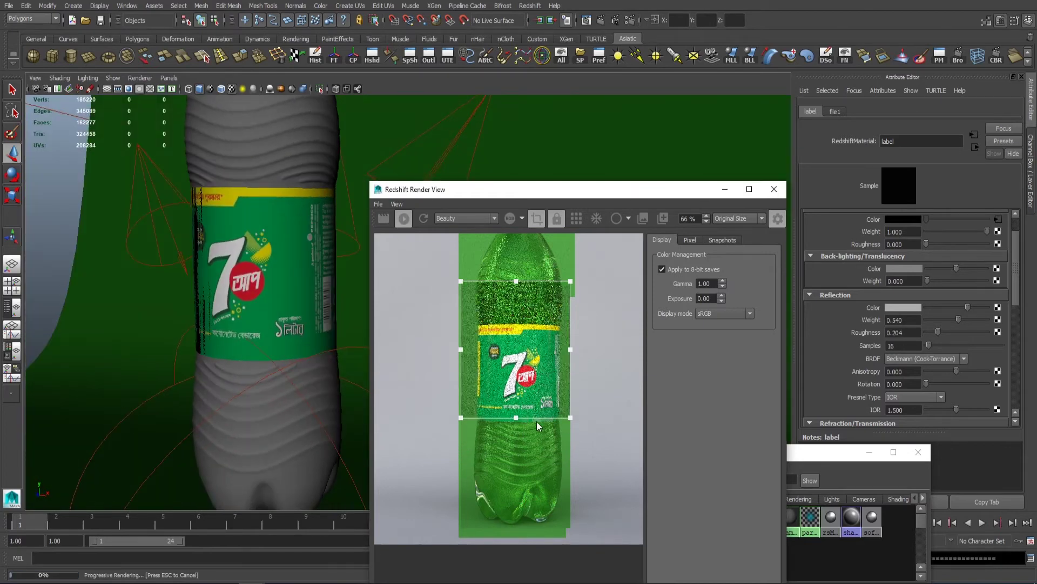
left_click_drag(527, 316, 529, 339)
scroll(517, 357, "up", 2)
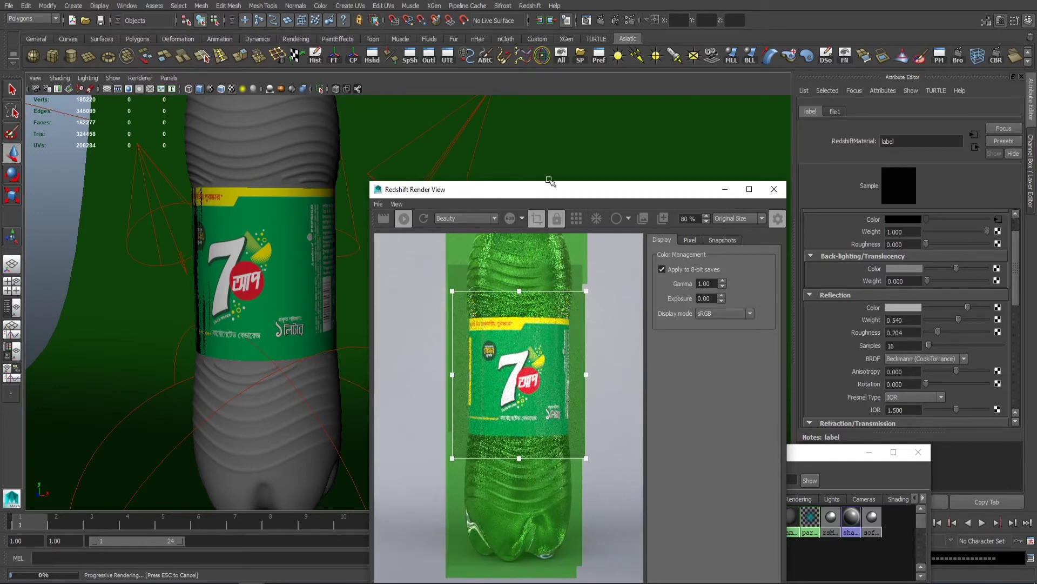
Move the Redshift Render View off the bottle and look over the lights and panels surrounding it.
left_click_drag(522, 192, 729, 273)
scroll(295, 206, "down", 2)
right_click_drag(295, 206, 174, 253, "alt")
mouse_move(346, 235)
right_mouse_down("alt")
mouse_move(273, 236)
mouse_move(206, 220)
right_mouse_up("alt")
middle_click_drag(181, 178, 198, 232, "alt")
left_click(215, 283)
scroll(410, 282, "up", 6)
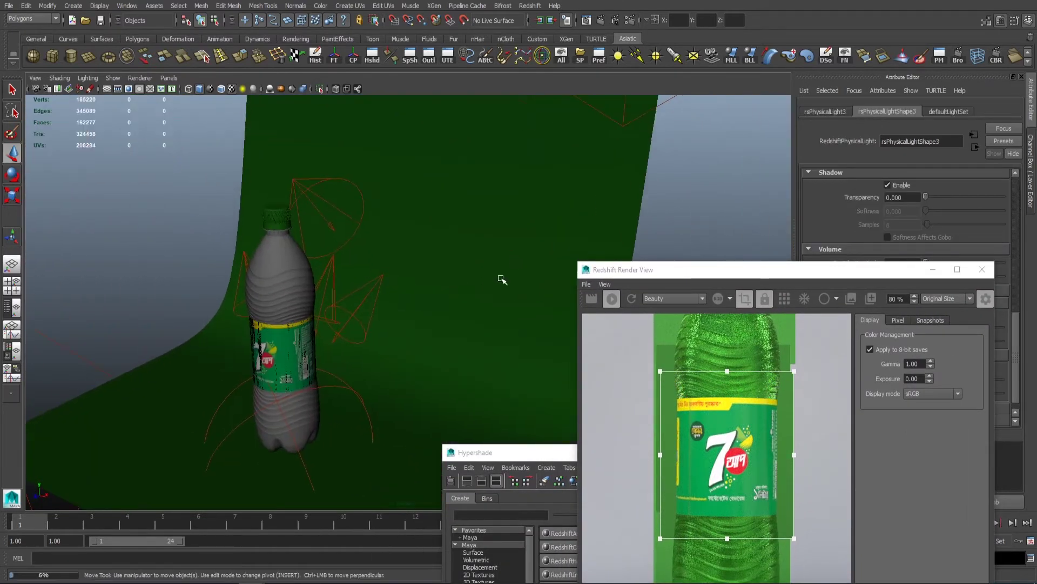
scroll(218, 225, "down", 6)
left_click_drag(218, 271, 239, 286, "alt")
scroll(505, 308, "up", 8)
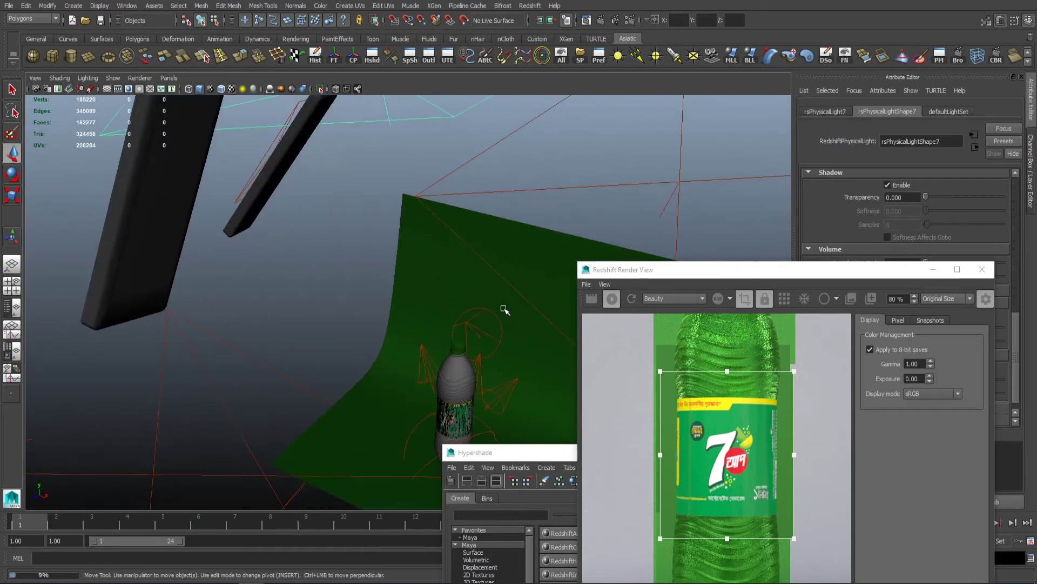
left_click(373, 327)
left_click(210, 194)
scroll(292, 255, "down", 1)
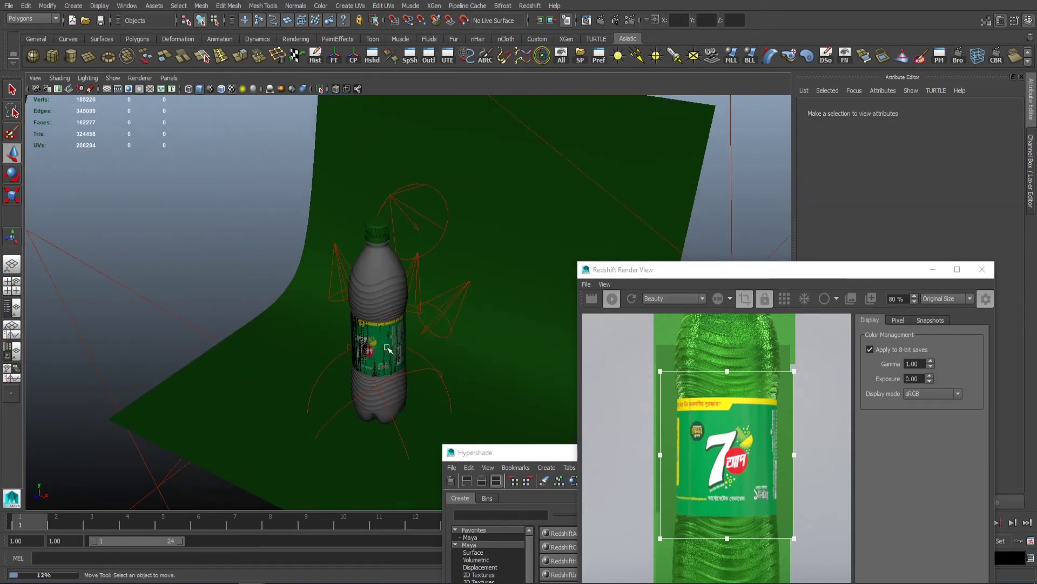
Examine how the overhead light and the large front light are placed relative to the label, comparing with the label's rendered reflections.
left_click(387, 346)
scroll(306, 254, "down", 6)
middle_click_drag(306, 254, 303, 362, "alt")
left_click(400, 170, "shift")
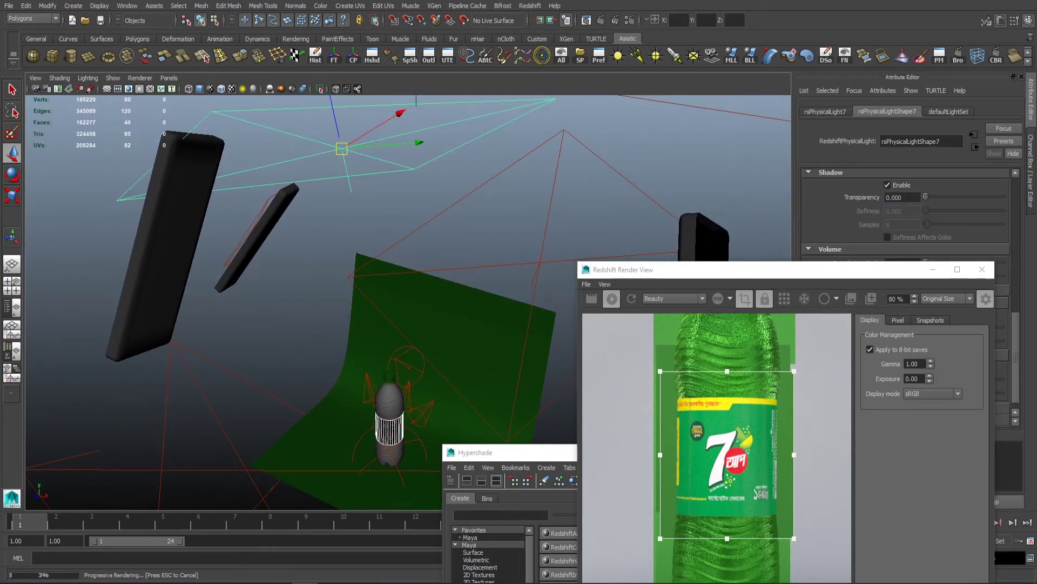
scroll(335, 270, "down", 3)
left_click_drag(335, 270, 389, 262, "alt")
scroll(714, 390, "up", 3)
middle_click_drag(830, 402, 810, 416, "alt")
scroll(465, 301, "up", 5)
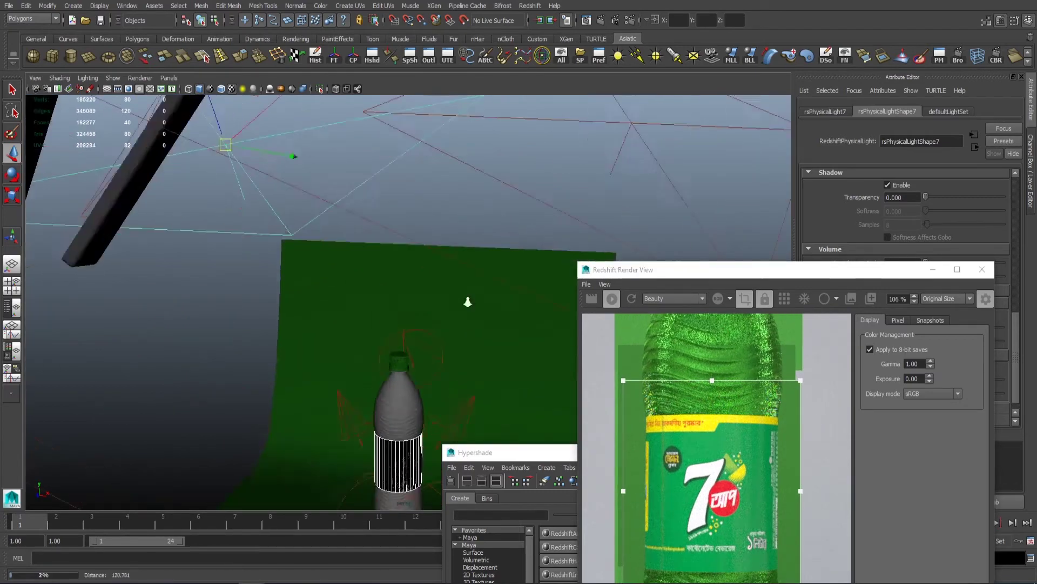
scroll(466, 301, "down", 6)
left_click_drag(757, 269, 757, 218)
left_click_drag(389, 178, 330, 189, "alt")
left_click(402, 210)
left_click(276, 238)
left_click_drag(206, 236, 146, 193)
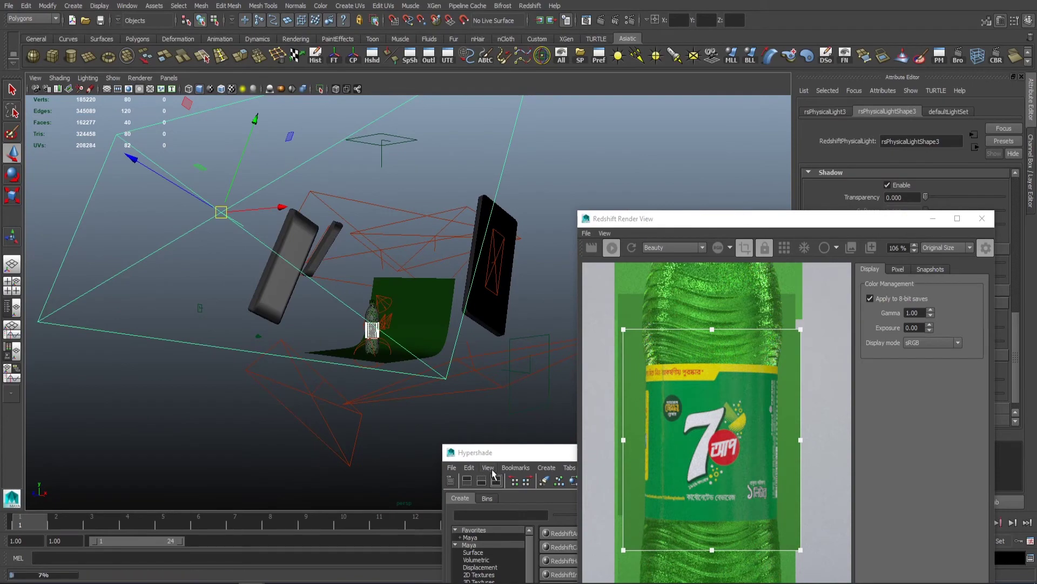
Set the label material's reflection colour to white, weight to 1.000, roughness to 0.230 and Fresnel type to Color + Edge Tint.
left_click_drag(496, 453, 288, 356)
left_click(563, 423)
left_click_drag(662, 222, 398, 236)
mouse_move(972, 307)
left_mouse_down()
mouse_move(990, 308)
mouse_move(932, 332)
mouse_move(988, 320)
left_mouse_up()
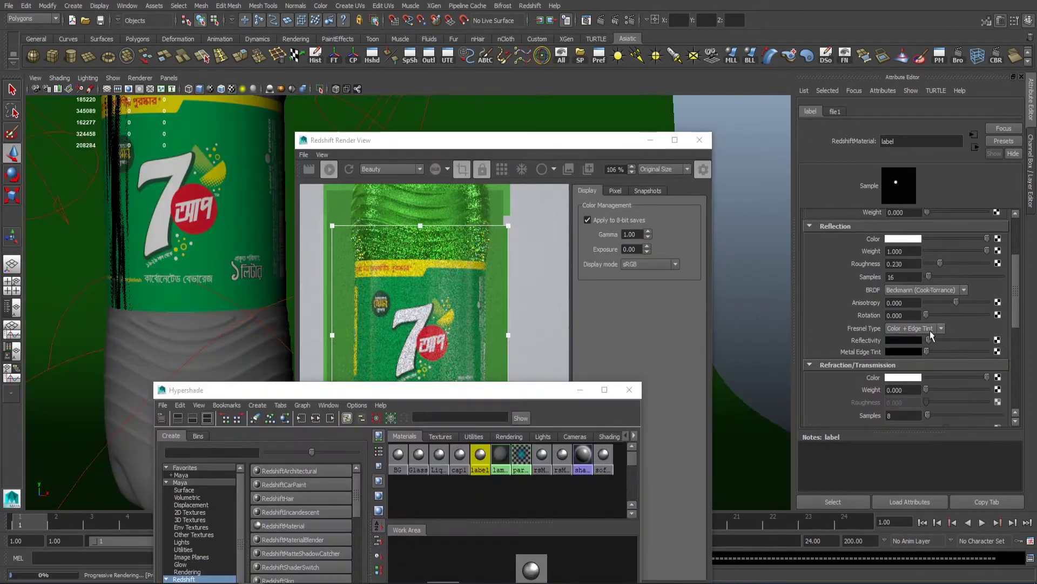
Try full white reflectivity on the label material, and reduce it to a dark grey.
left_click_drag(928, 339, 988, 340)
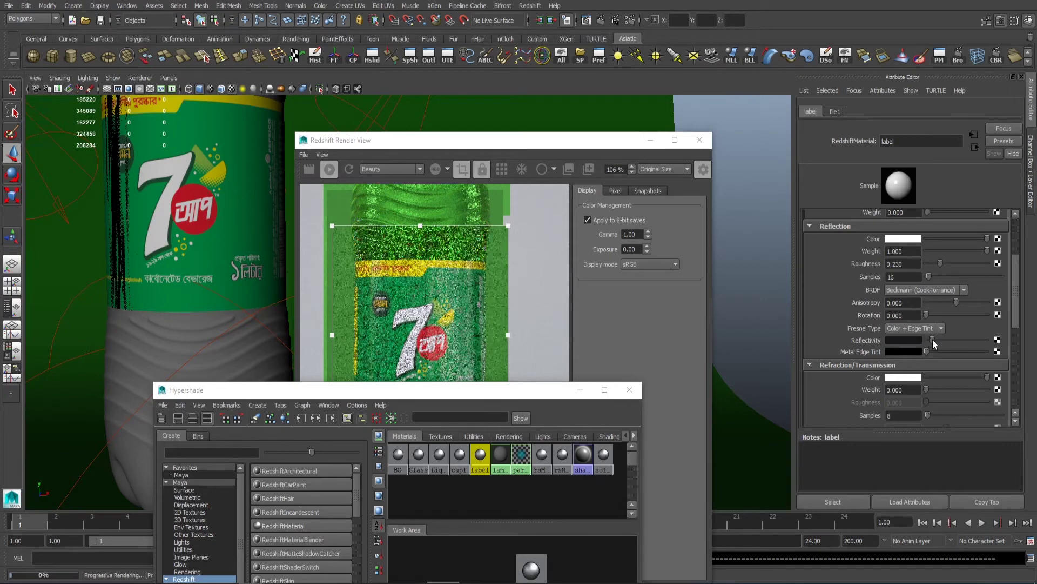
left_click_drag(524, 390, 523, 465)
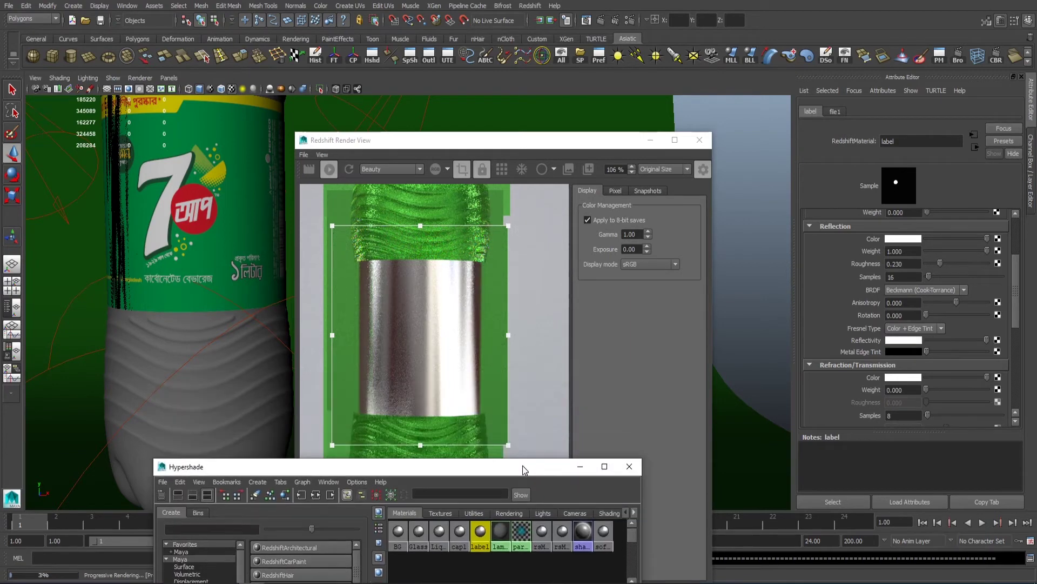
left_click_drag(986, 340, 939, 340)
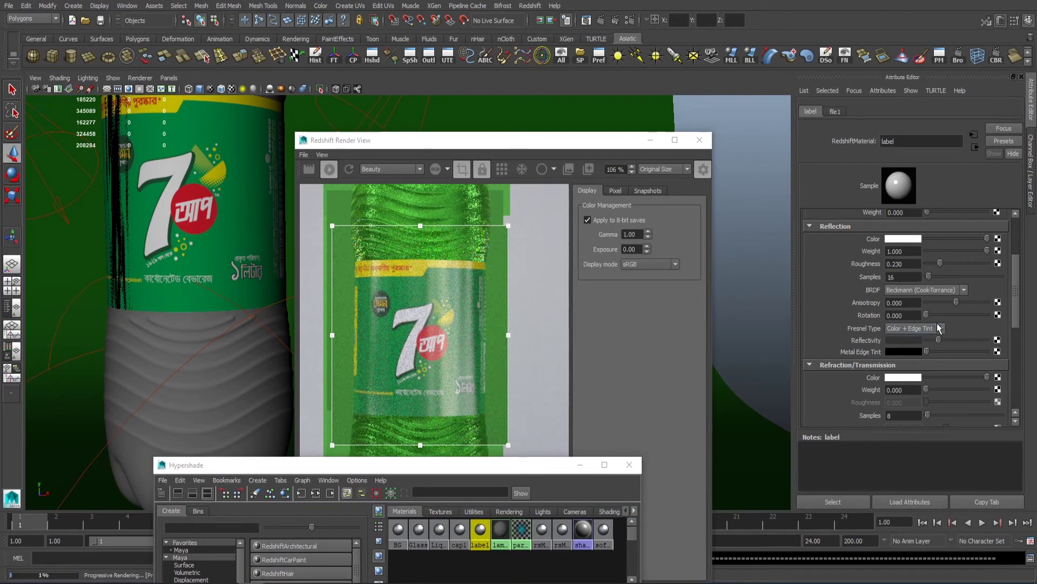
Switch the label material's Fresnel type to Metalness and lower its reflection roughness to 0.124.
left_click(939, 328)
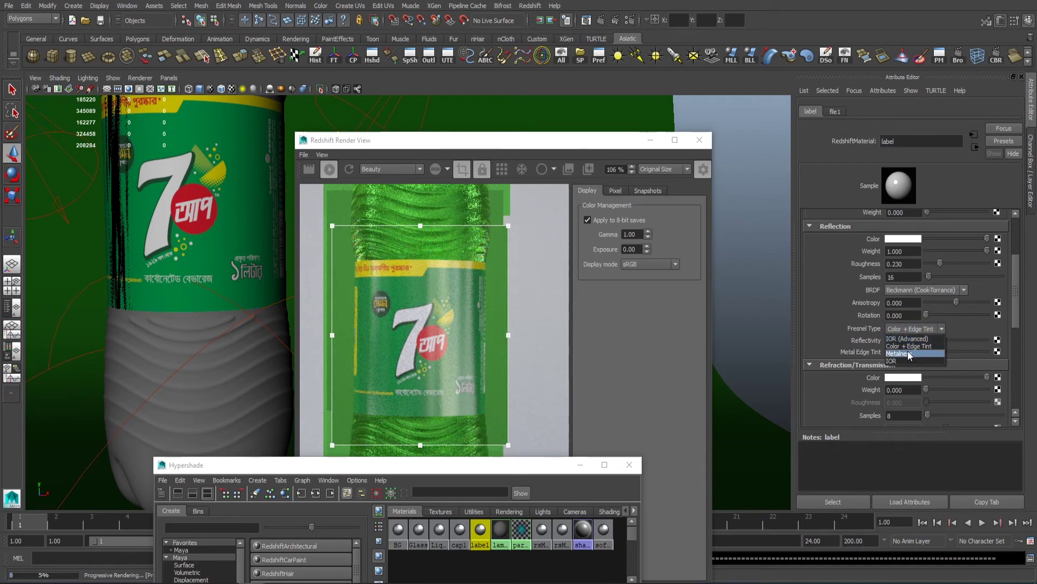
left_click(904, 354)
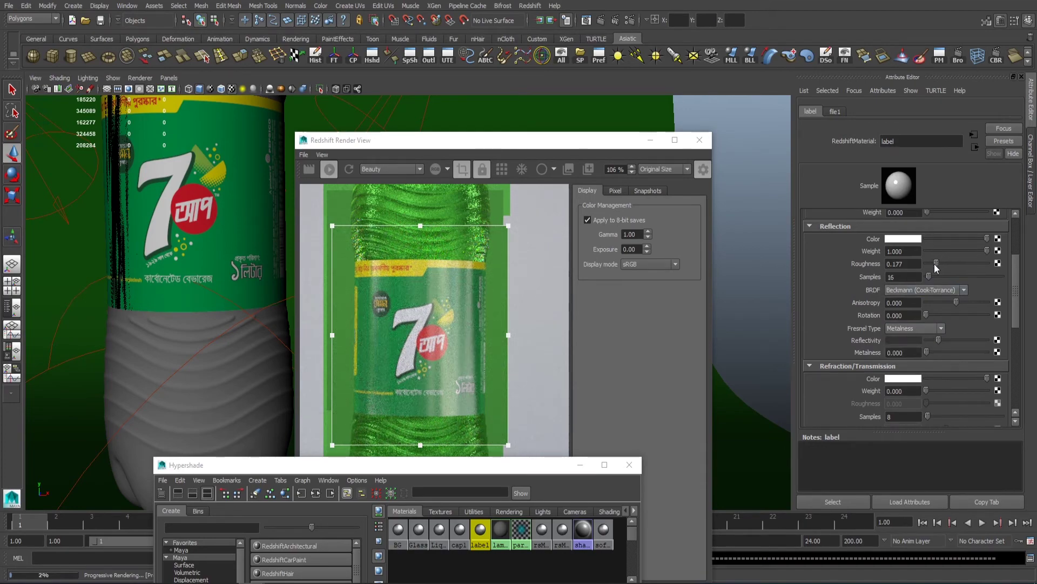
left_click_drag(936, 266, 1009, 243)
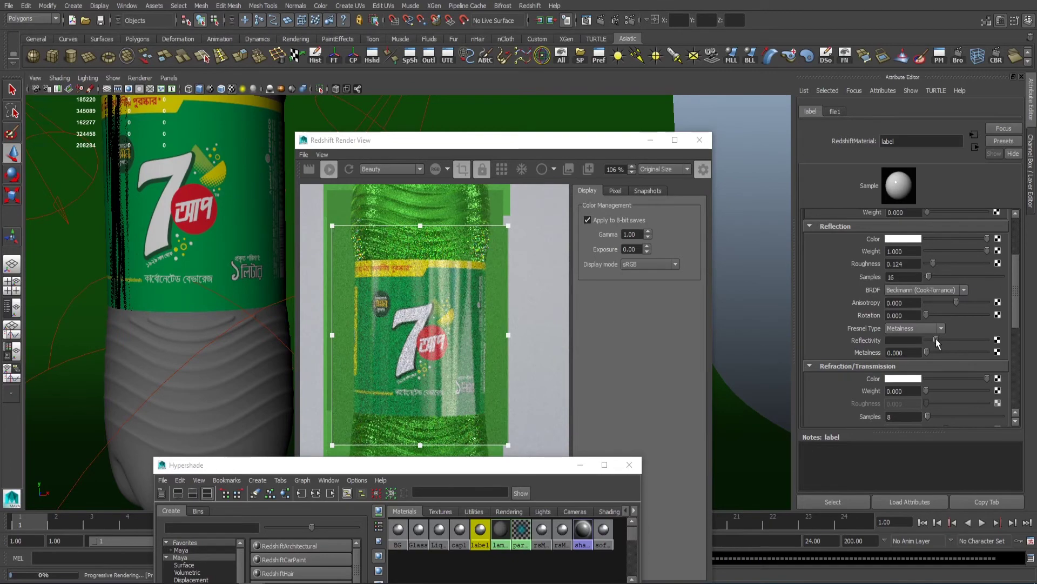
Fine-tune the label's reflection by setting the roughness to 0.168 and reflectivity to a very dark grey.
left_click_drag(939, 340, 930, 340)
mouse_move(933, 263)
left_mouse_down()
mouse_move(962, 265)
mouse_move(937, 268)
left_mouse_up()
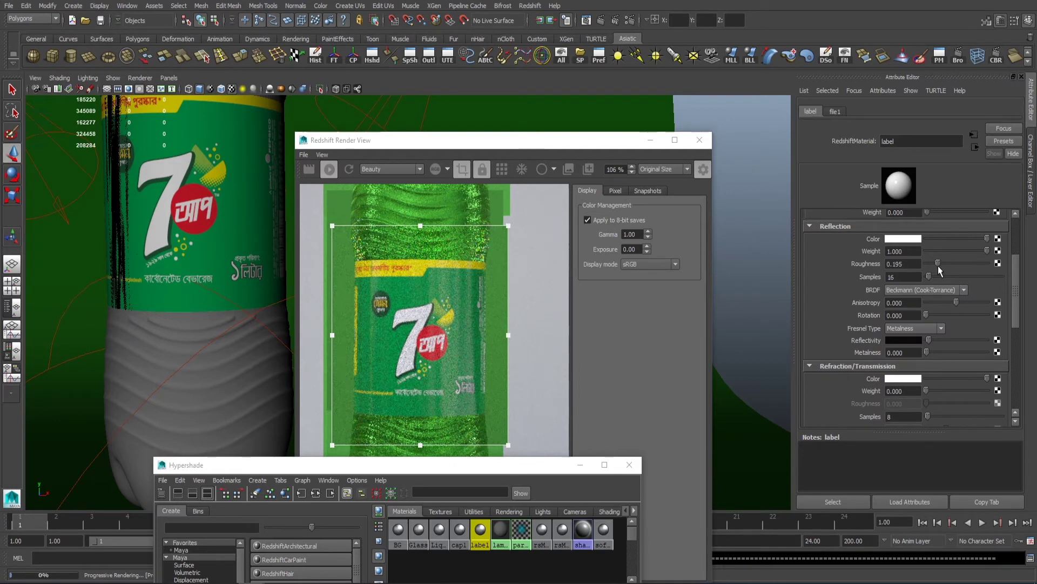
left_click_drag(935, 264, 940, 268)
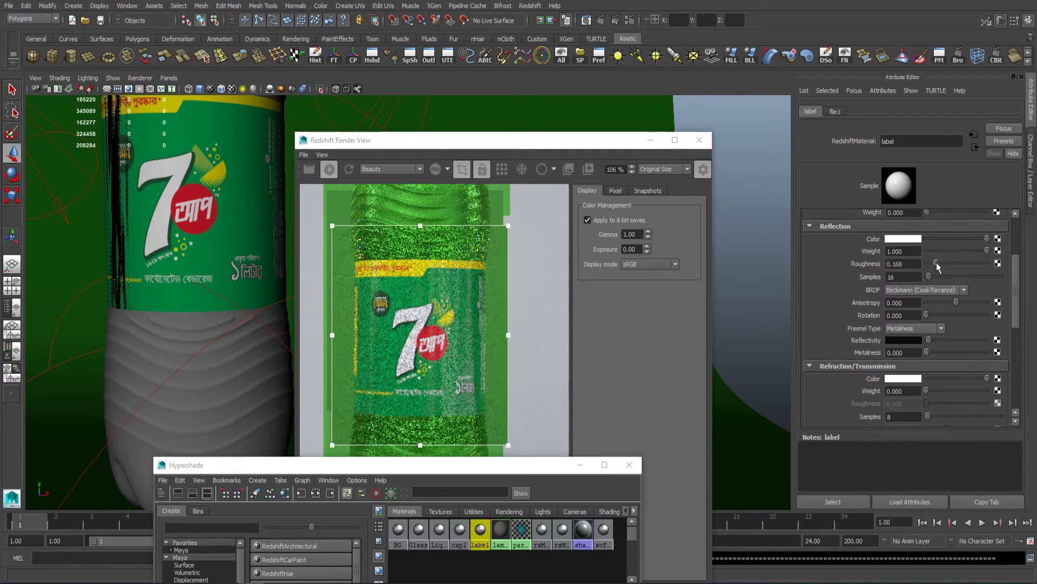
mouse_move(929, 341)
left_mouse_down()
mouse_move(953, 341)
mouse_move(936, 340)
left_mouse_up()
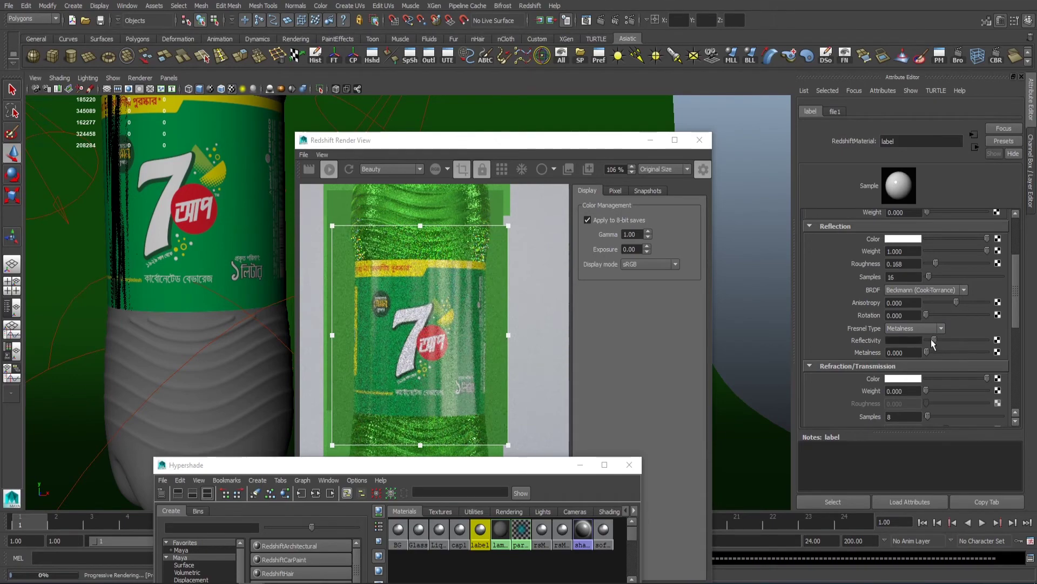
Try the Color + Edge Tint Fresnel type on the label material with a slightly darker reflectivity.
left_click(932, 328)
left_click(922, 346)
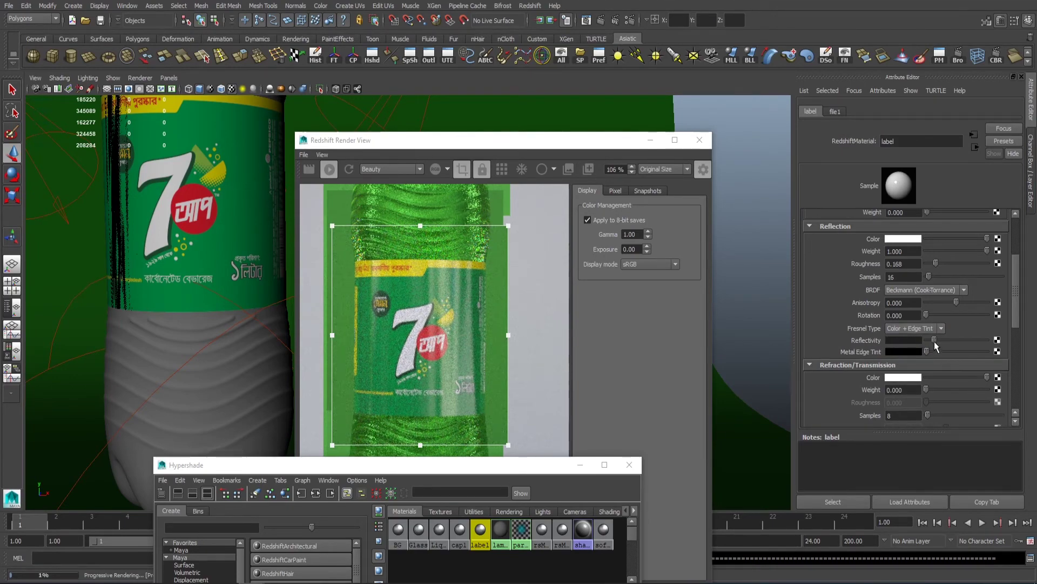
left_click_drag(935, 341, 932, 341)
Switch the label material's Fresnel type to IOR (Advanced) and set its IOR values to 1.240, 1.760 and 1.330.
left_click(925, 328)
left_click(918, 357)
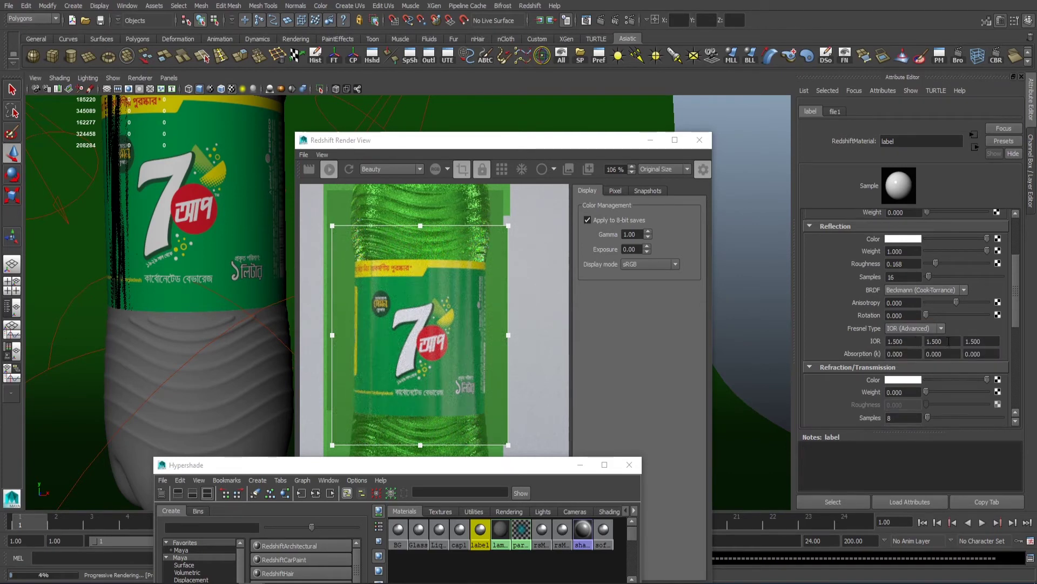
left_click_drag(950, 341, 1029, 341, "ctrl")
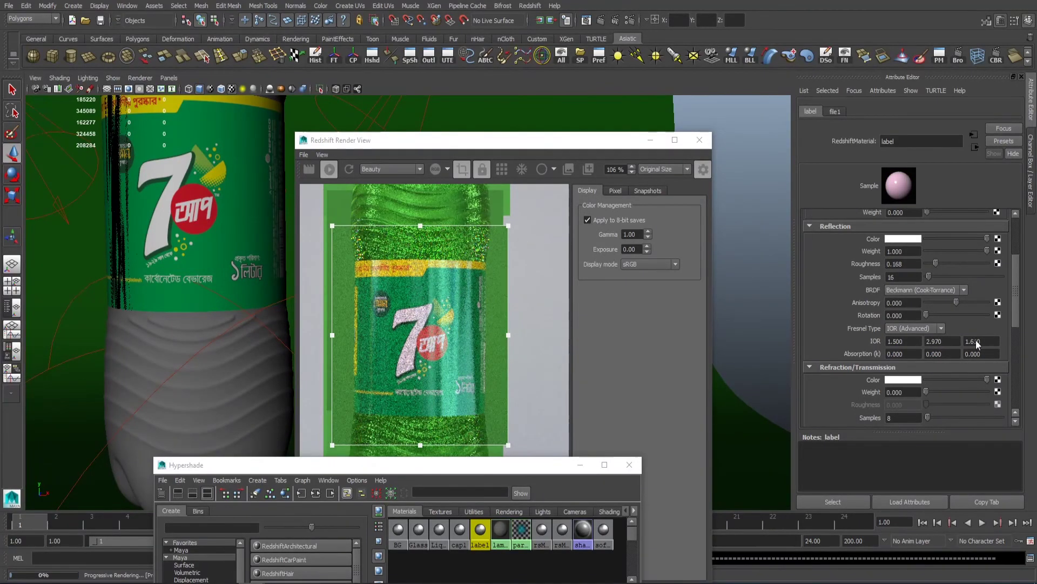
left_click_drag(978, 344, 947, 339, "ctrl")
left_click_drag(926, 342, 913, 343, "ctrl")
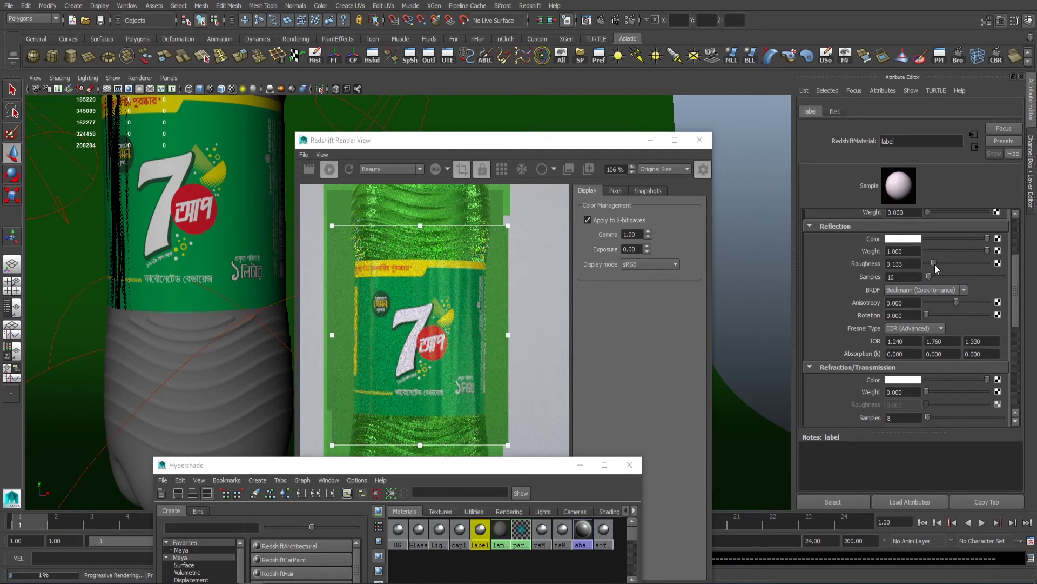
Set the label material's reflection roughness to 0.15.
double_click(897, 264)
key("Return")
type("0.1")
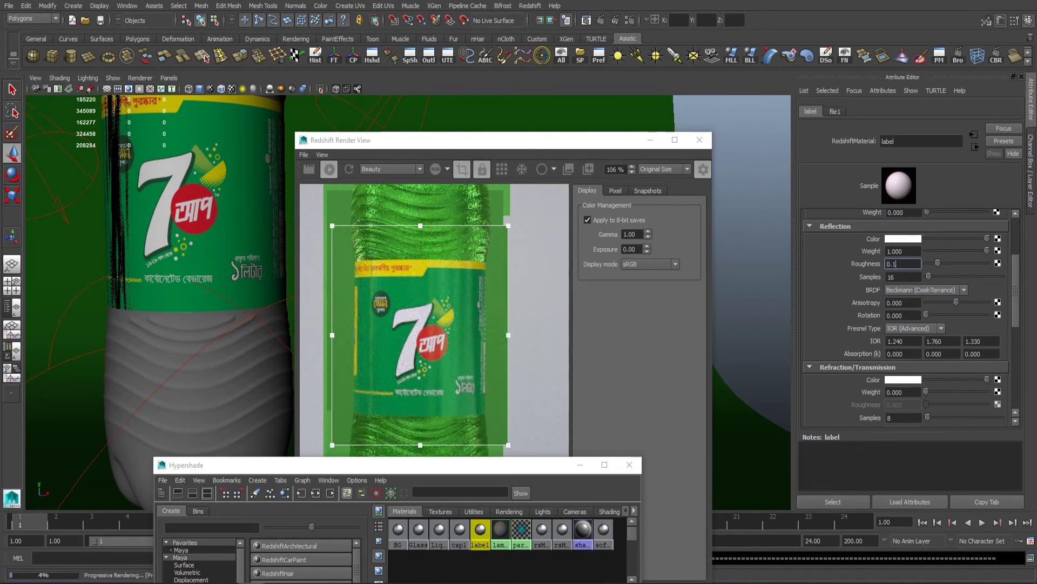
type("5")
key("Return")
Set the label material's reflection samples to 32 and its reflection roughness to 0.2.
left_click_drag(416, 144, 439, 144)
right_click_drag(217, 248, 174, 259, "alt")
middle_click_drag(174, 259, 129, 282, "alt")
middle_click_drag(192, 287, 192, 272, "alt")
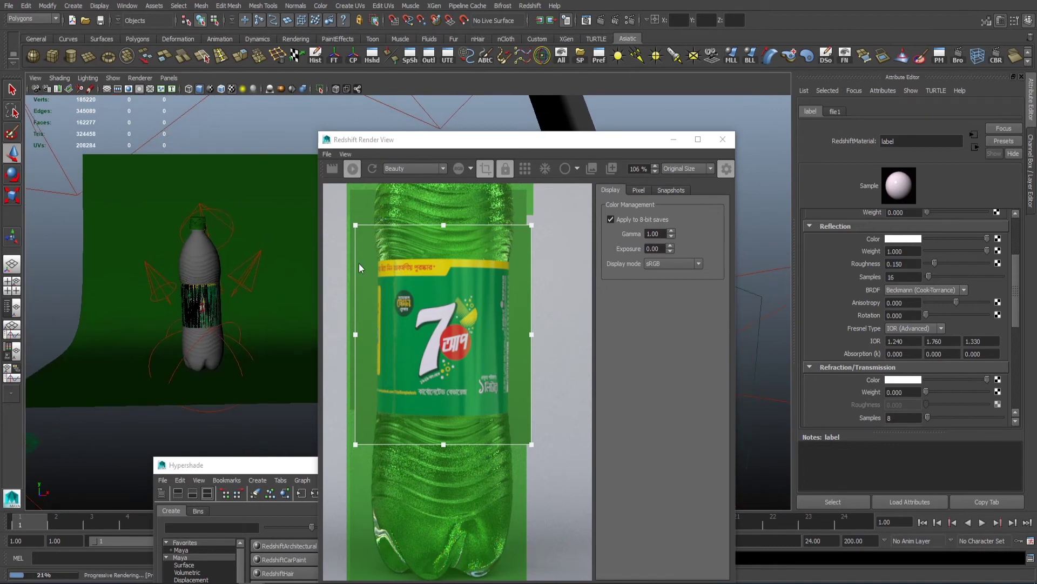
right_click_drag(417, 242, 426, 281, "alt")
middle_click_drag(433, 284, 436, 292, "alt")
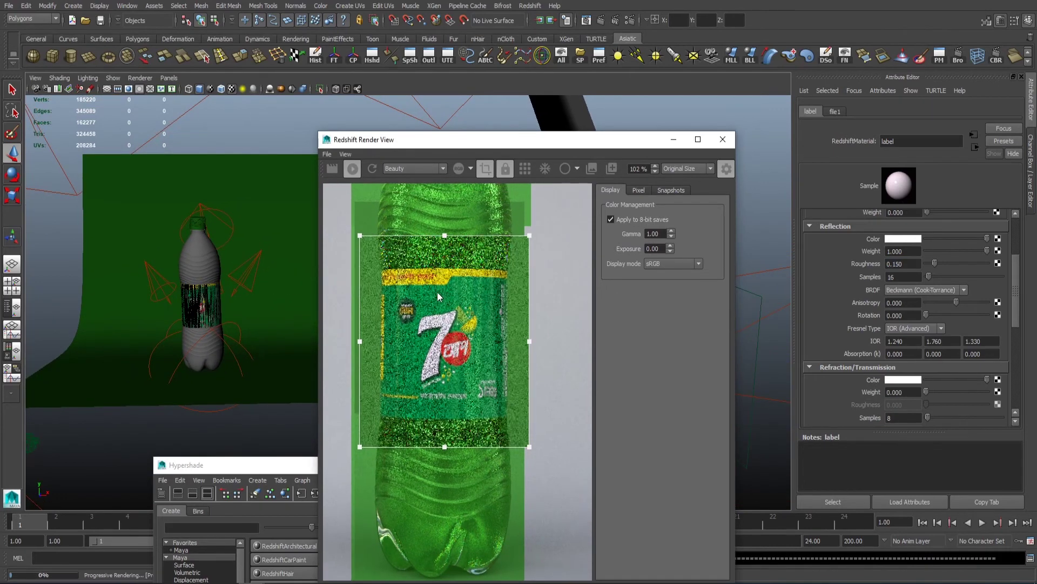
right_click_drag(459, 294, 484, 297, "alt")
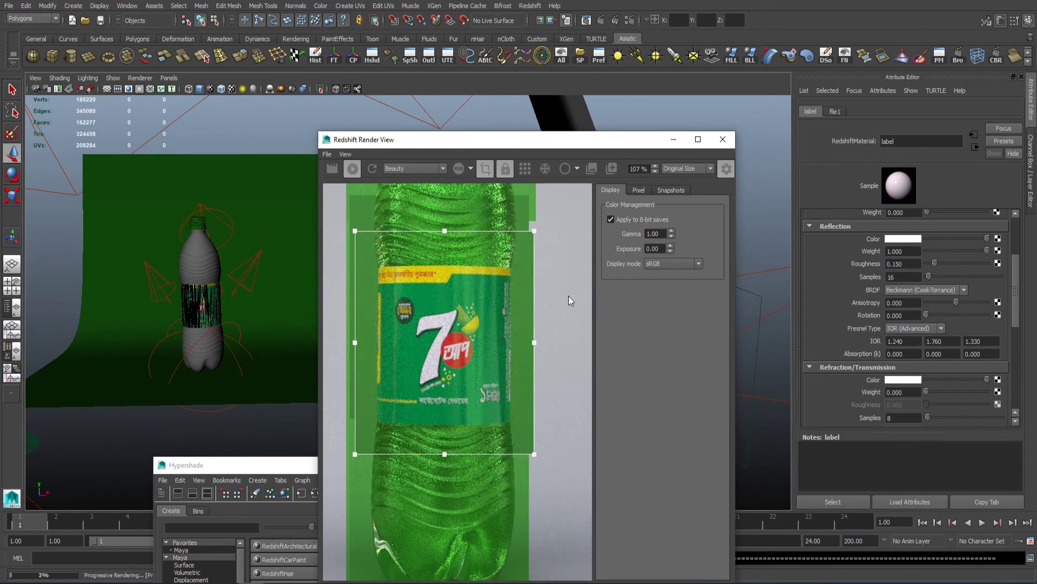
left_click(903, 277)
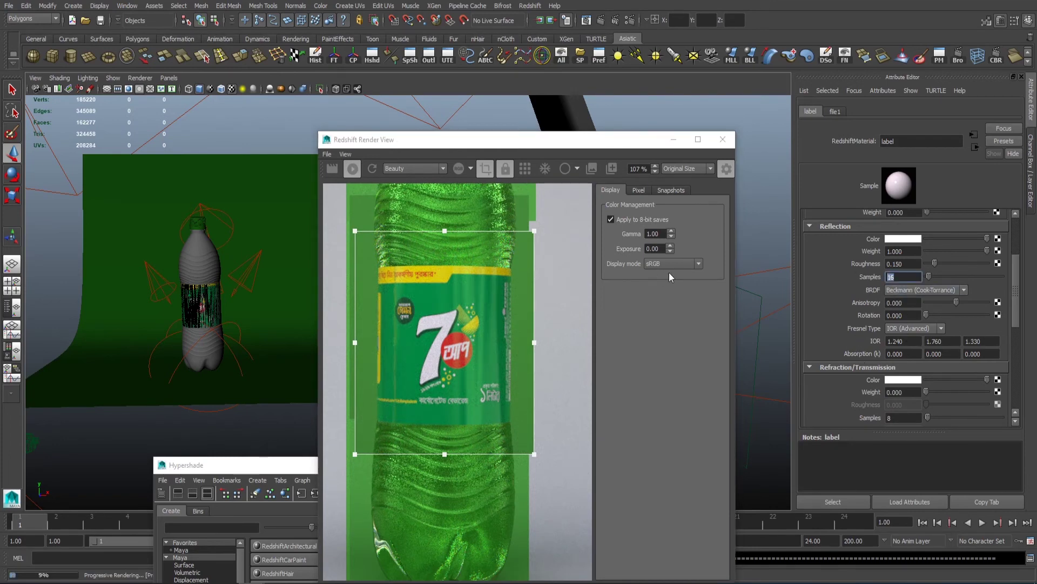
type("32")
key("Return")
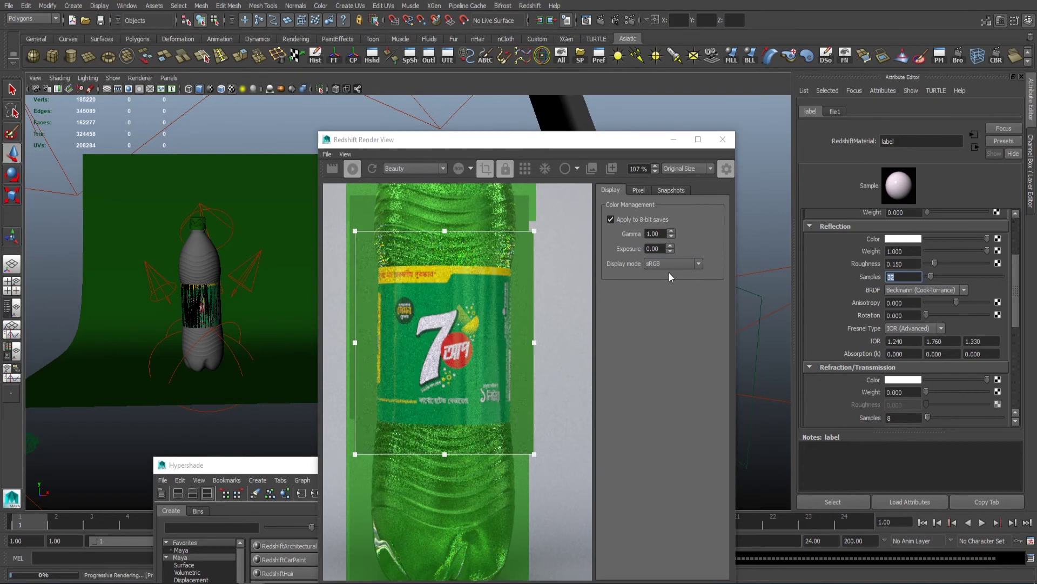
type("0.2")
key("Return")
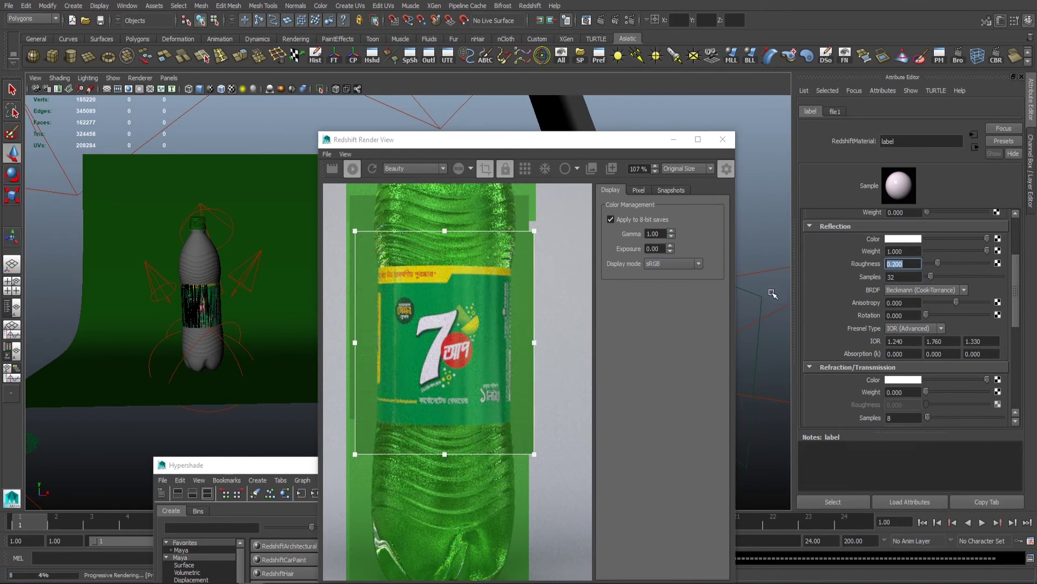
Examine the label's reflections and the lower bottle in the progressive render, along with the surrounding light setup.
left_click_drag(427, 143, 484, 157)
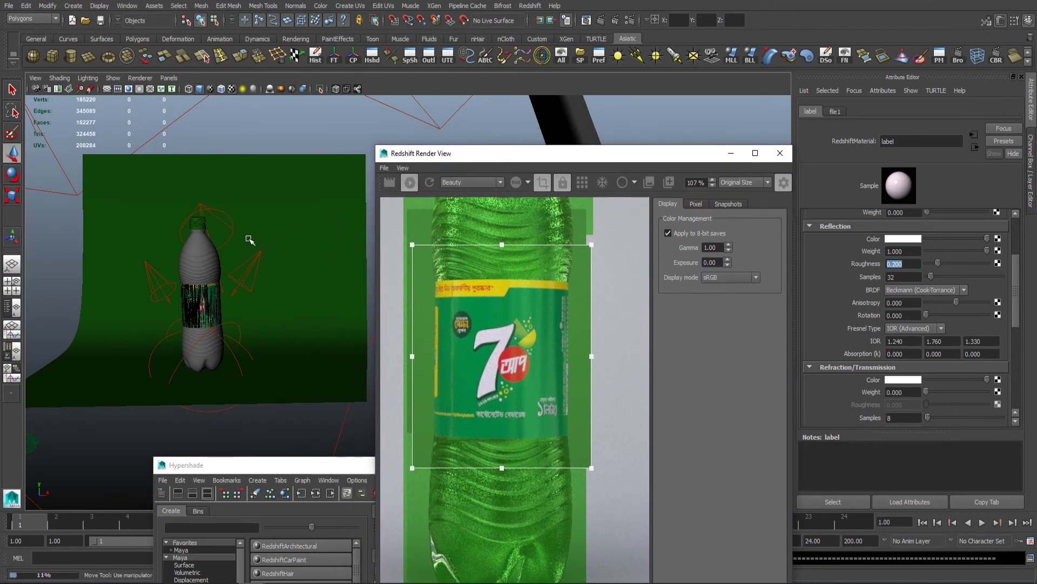
left_click_drag(250, 239, 159, 216, "alt")
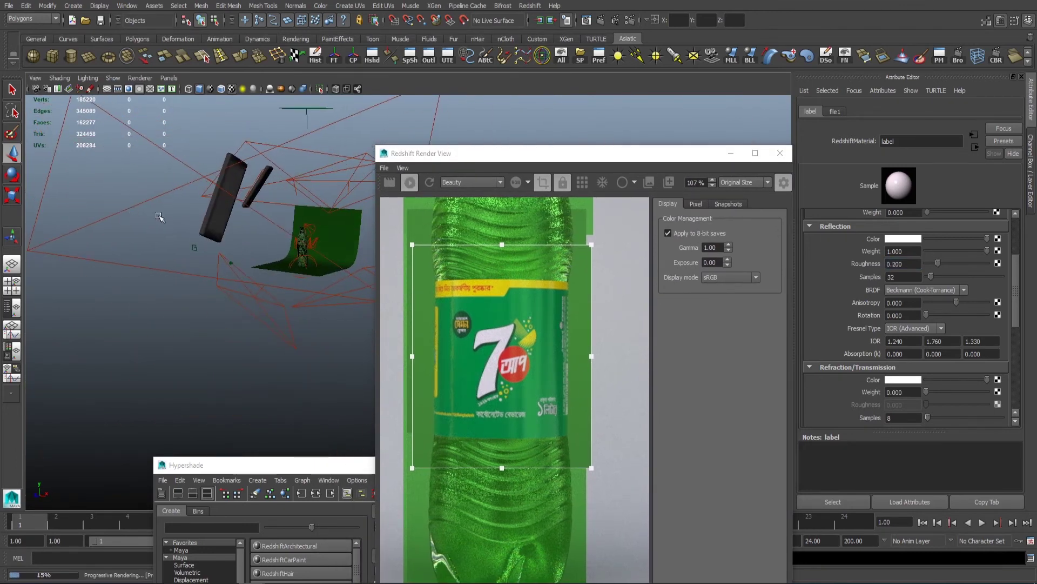
scroll(487, 332, "down", 4)
middle_click_drag(488, 331, 499, 373)
scroll(505, 375, "up", 3)
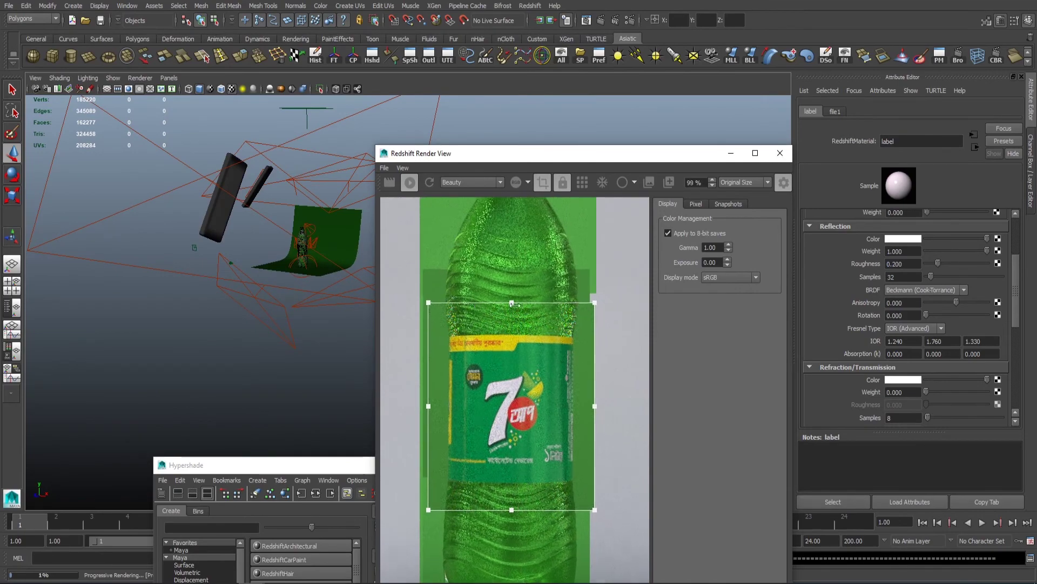
right_click_drag(514, 305, 605, 316, "alt")
middle_click_drag(568, 386, 557, 262, "alt")
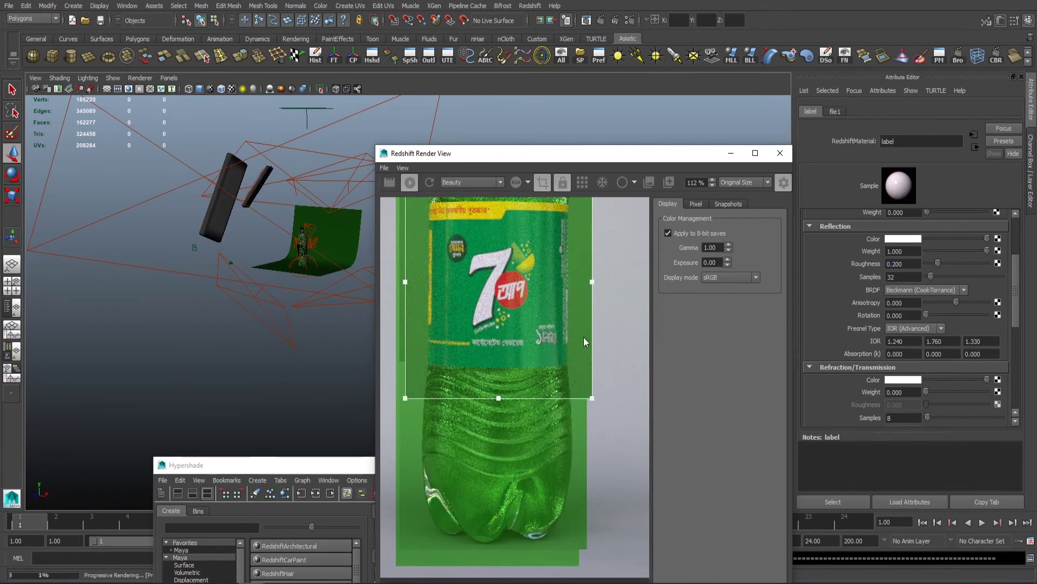
right_click_drag(583, 337, 537, 339, "alt")
middle_click_drag(537, 338, 547, 400, "alt")
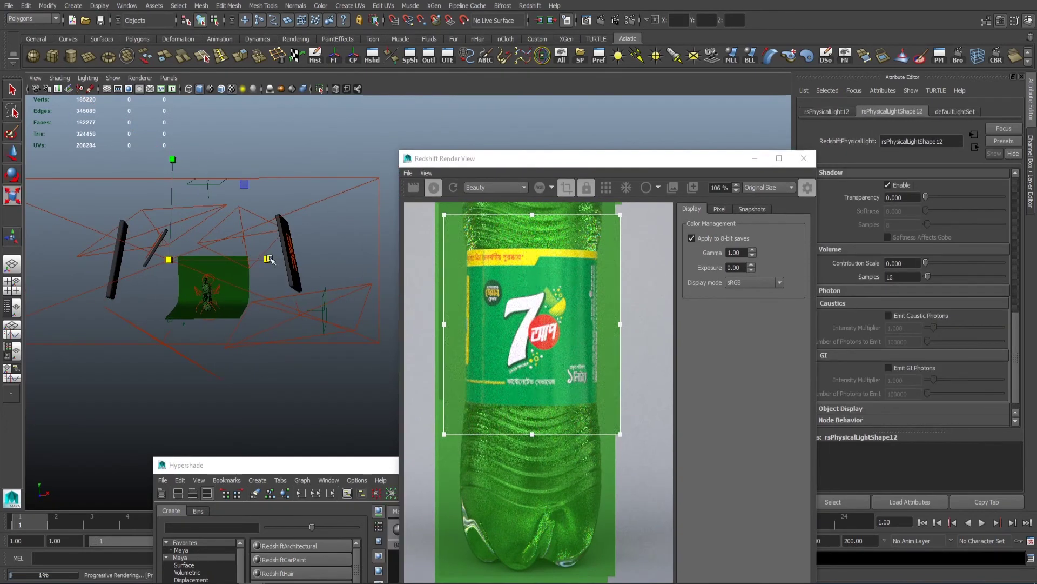
Zero the translation and rotation of the tall area light rsPhysicalLight12.
left_click_drag(268, 259, 270, 306)
key("w")
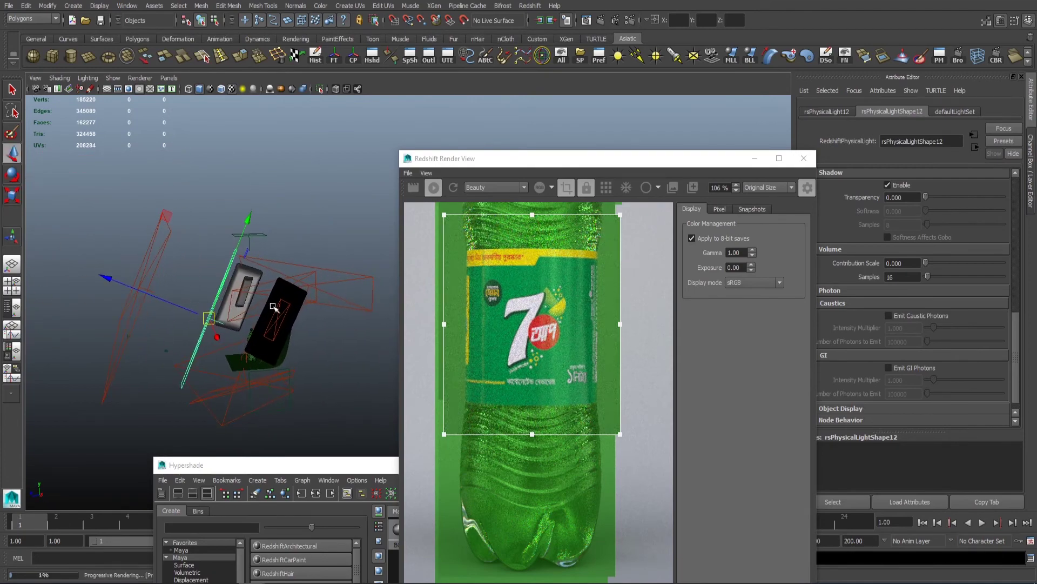
key("e")
left_click_drag(318, 341, 325, 292)
left_click(1033, 208)
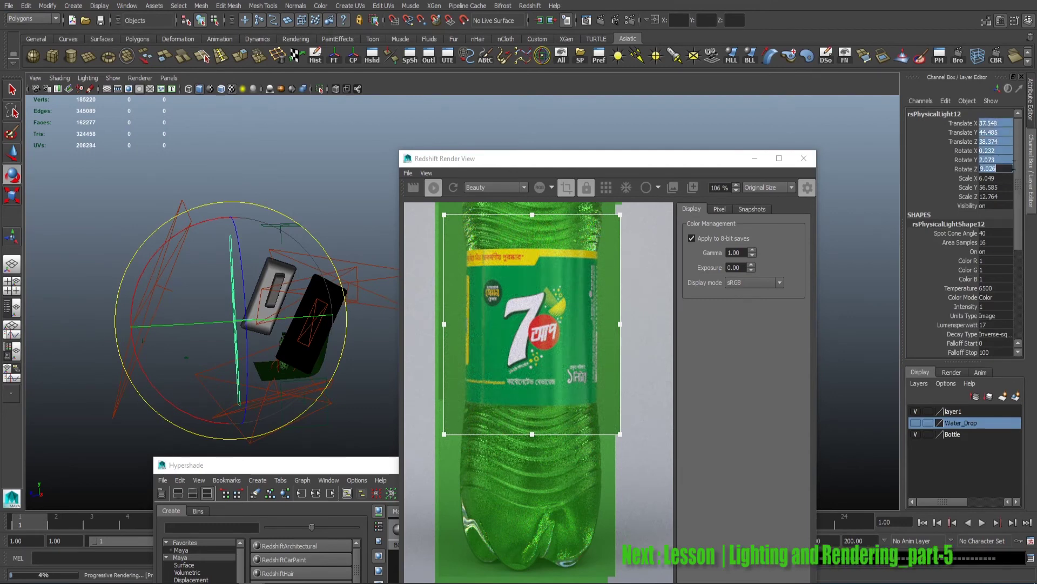
key("Return")
Scale rsPhysicalLight12 down proportionally to about 2.6 × 24.5 × 5.5 and place it in front of the bottle at about Y 14.1, Z 9.5.
left_click_drag(217, 247, 233, 276, "alt")
key("r")
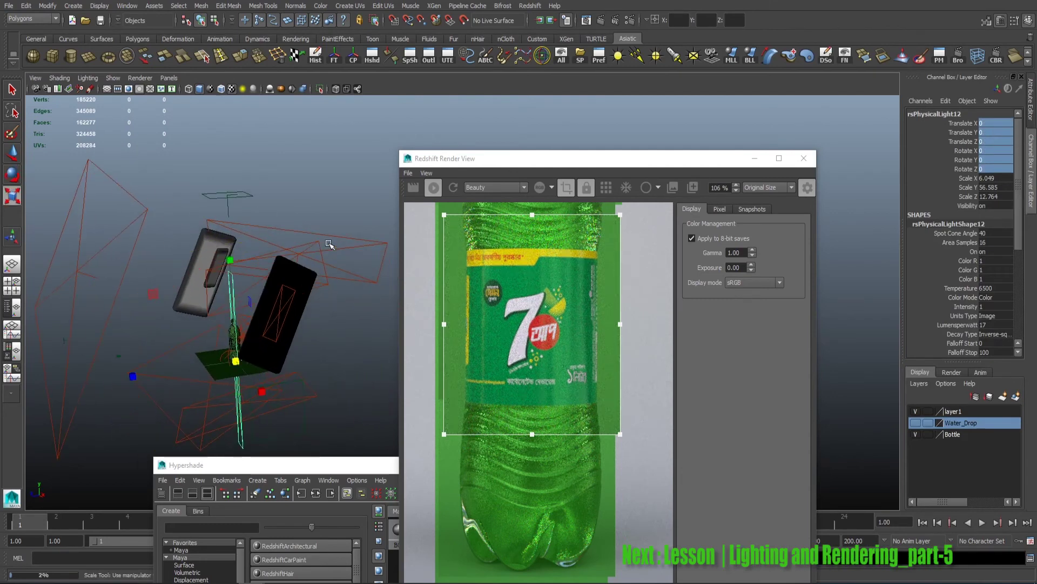
middle_click_drag(328, 243, 273, 247)
key("w")
left_click_drag(133, 374, 119, 376)
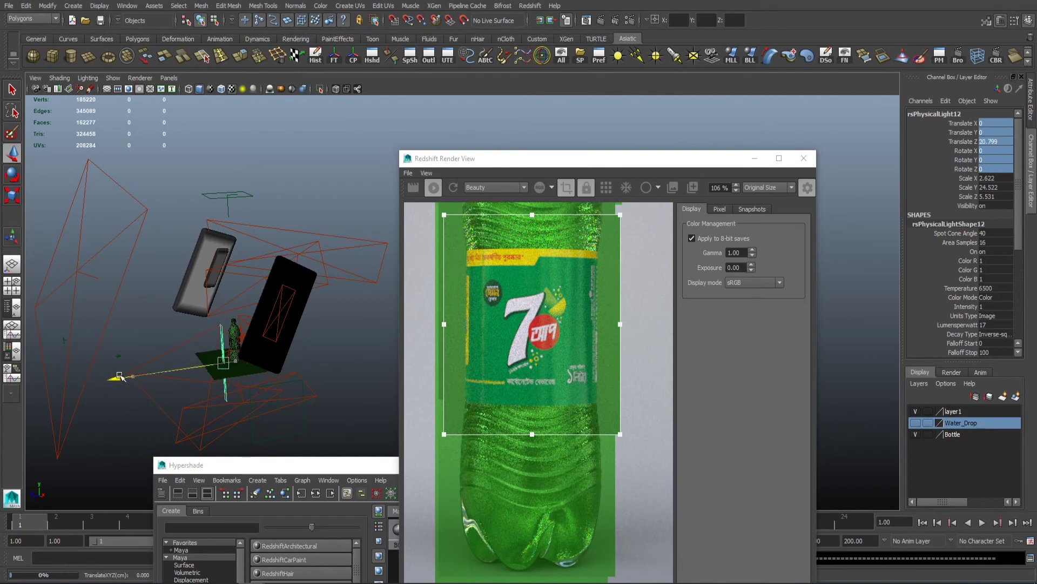
left_click_drag(215, 258, 212, 234)
left_click_drag(185, 270, 229, 287, "alt")
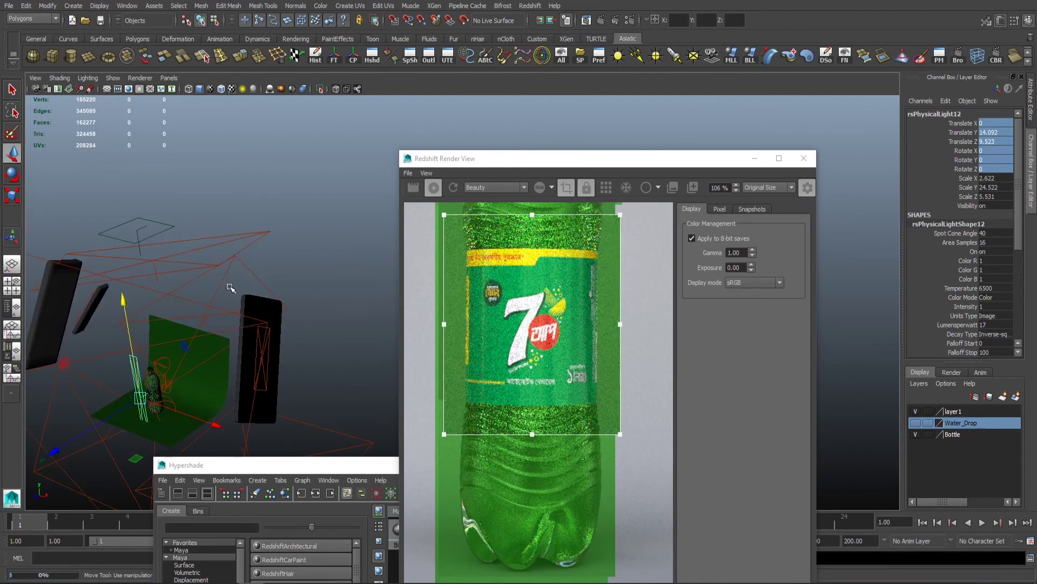
Adjust the area light's X scale to about 2.67 and shift it sideways to about X -1.75.
middle_click_drag(229, 287, 270, 232, "alt")
left_click_drag(242, 261, 271, 262, "alt")
middle_click_drag(270, 261, 375, 259, "alt")
right_click_drag(287, 270, 330, 284, "alt")
middle_click_drag(331, 284, 310, 314, "alt")
key("r")
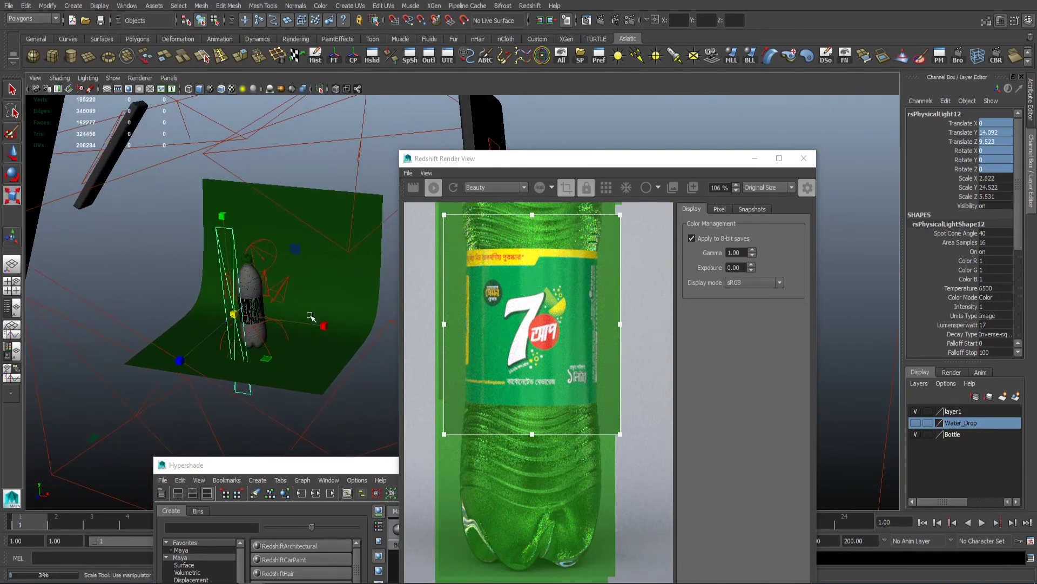
left_click_drag(323, 321, 416, 349)
key("w")
key("r")
right_click_drag(319, 307, 326, 311, "alt")
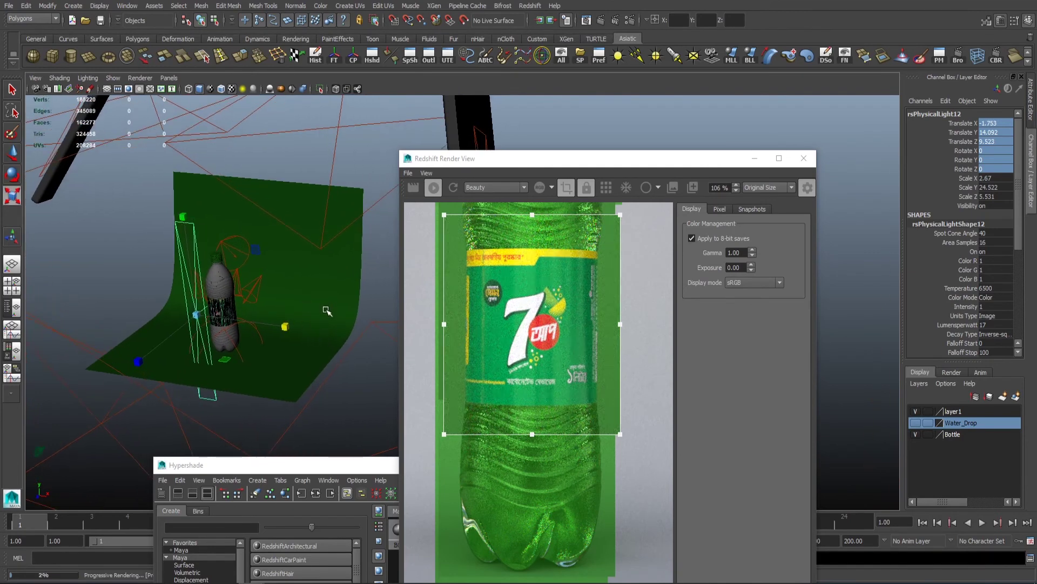
Extend the render region down past the bottle's base.
key("ctrl+a")
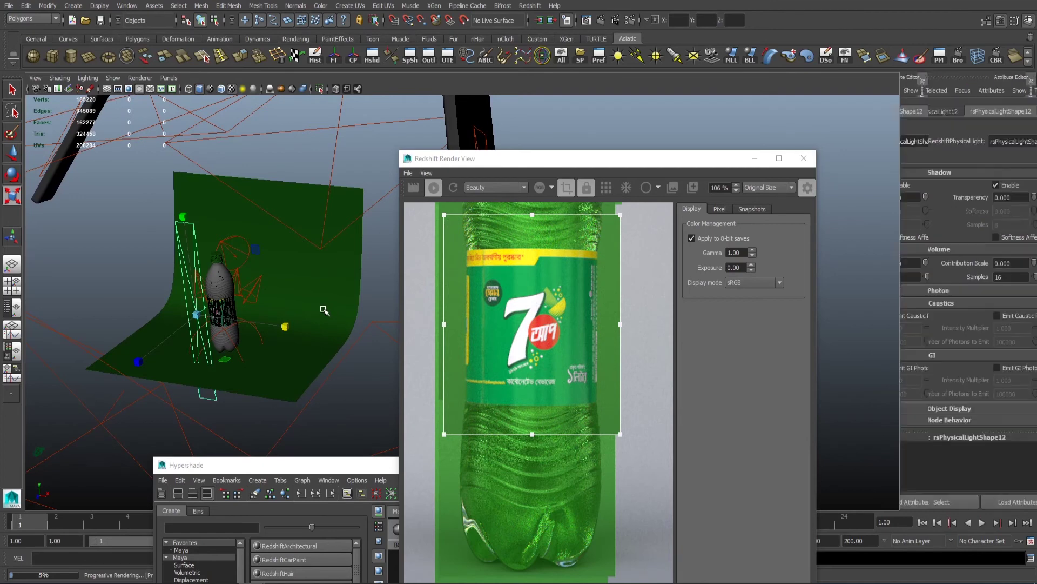
left_click_drag(325, 311, 353, 307, "alt")
left_click_drag(362, 272, 391, 269, "alt")
key("w")
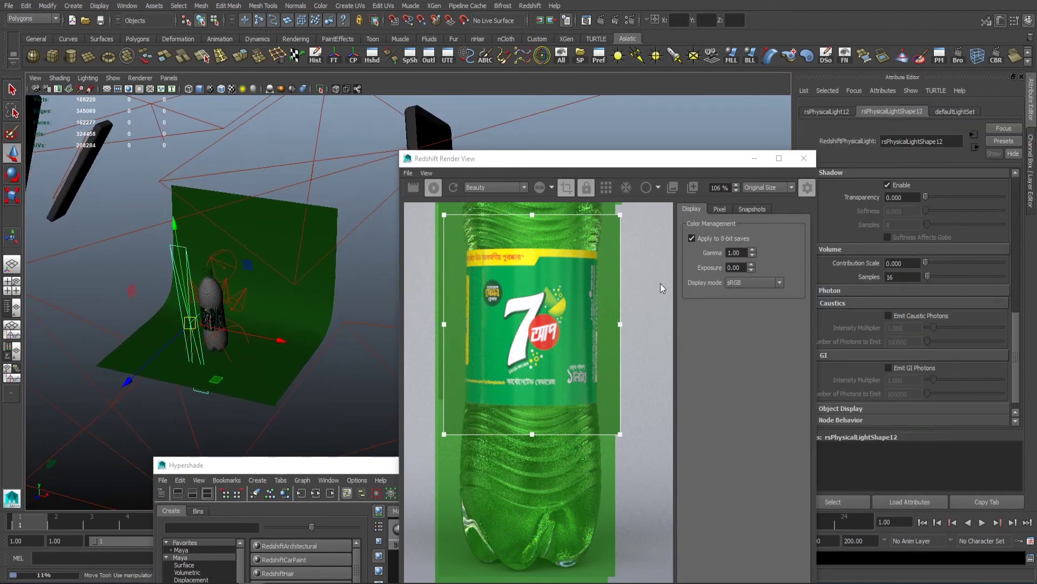
scroll(582, 329, "down", 2)
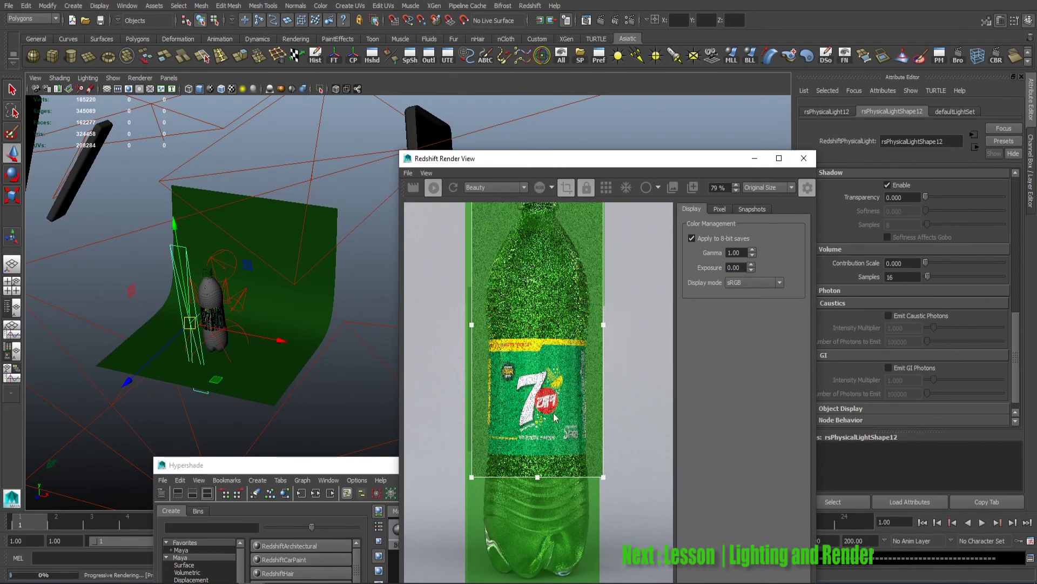
left_click_drag(537, 478, 538, 580)
scroll(139, 352, "down", 4)
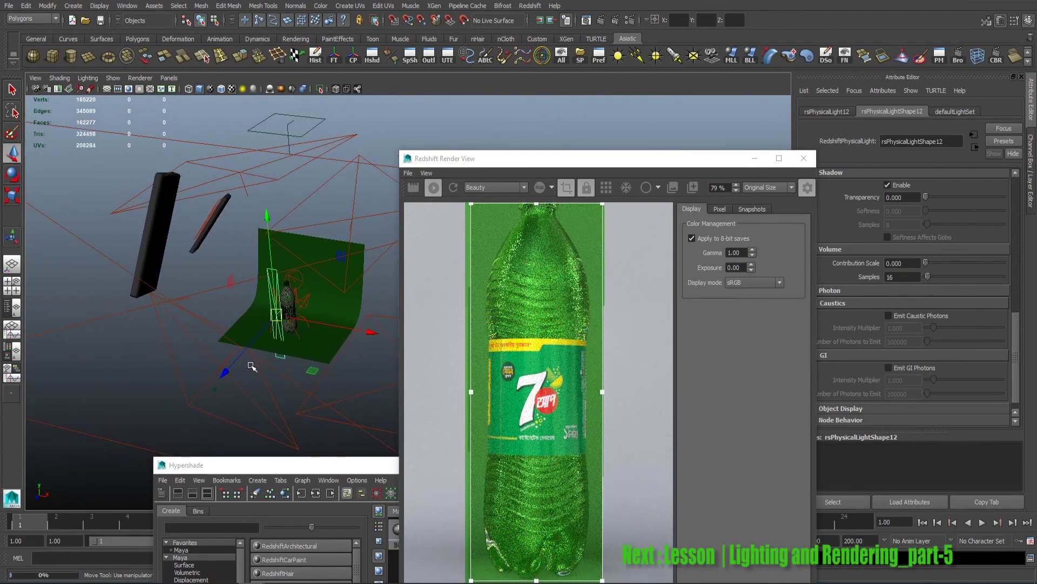
Move the area light forward away from the bottle, then enlarge and widen it.
left_click_drag(252, 367, 124, 309, "alt")
key("r")
left_click_drag(228, 294, 405, 435)
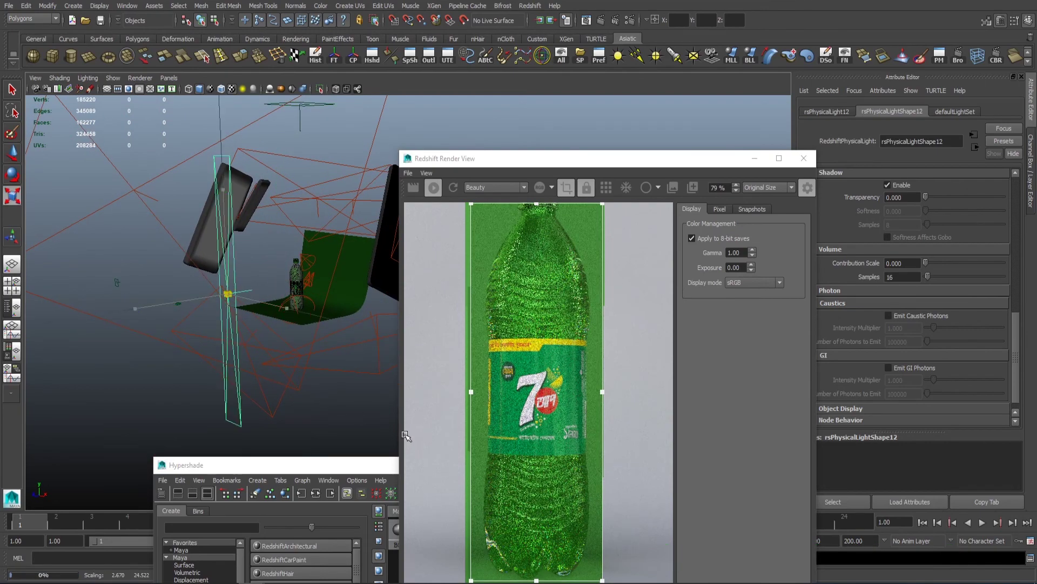
left_click_drag(216, 339, 335, 357, "alt")
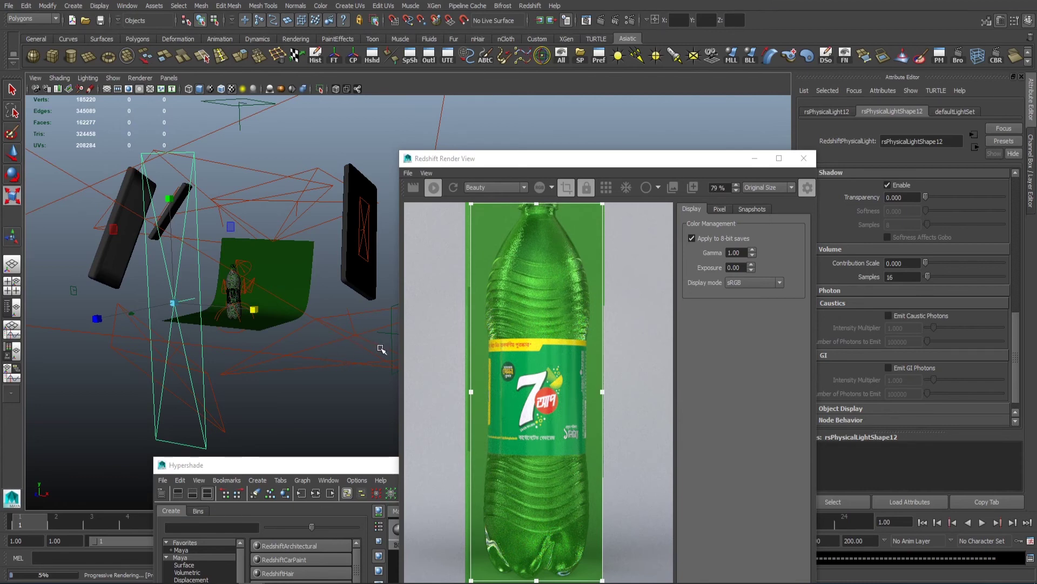
Extend the render region upward to include the bottle's cap.
scroll(516, 316, "up", 1)
middle_click_drag(514, 315, 520, 421)
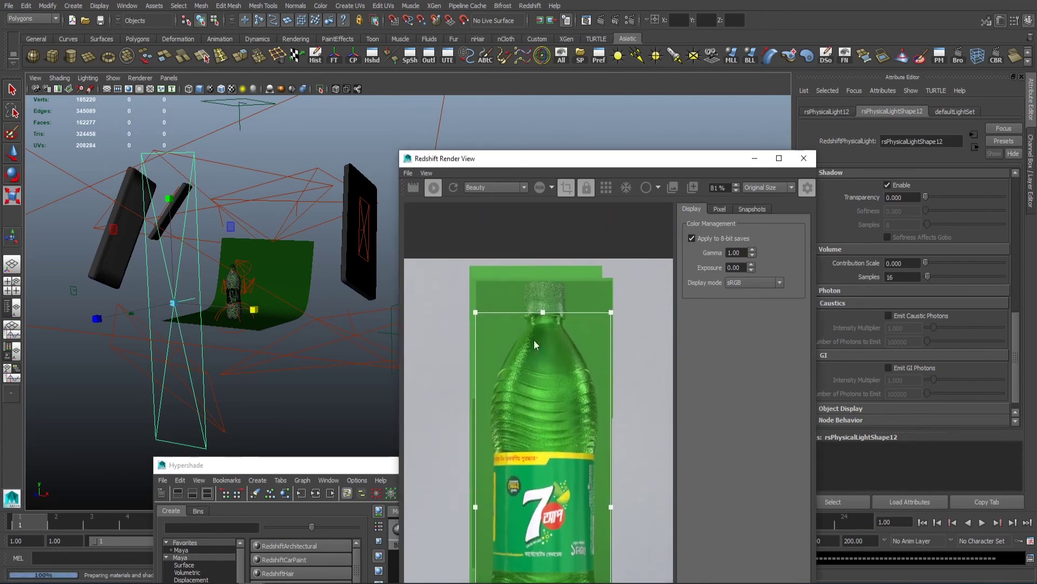
left_click_drag(545, 312, 545, 286)
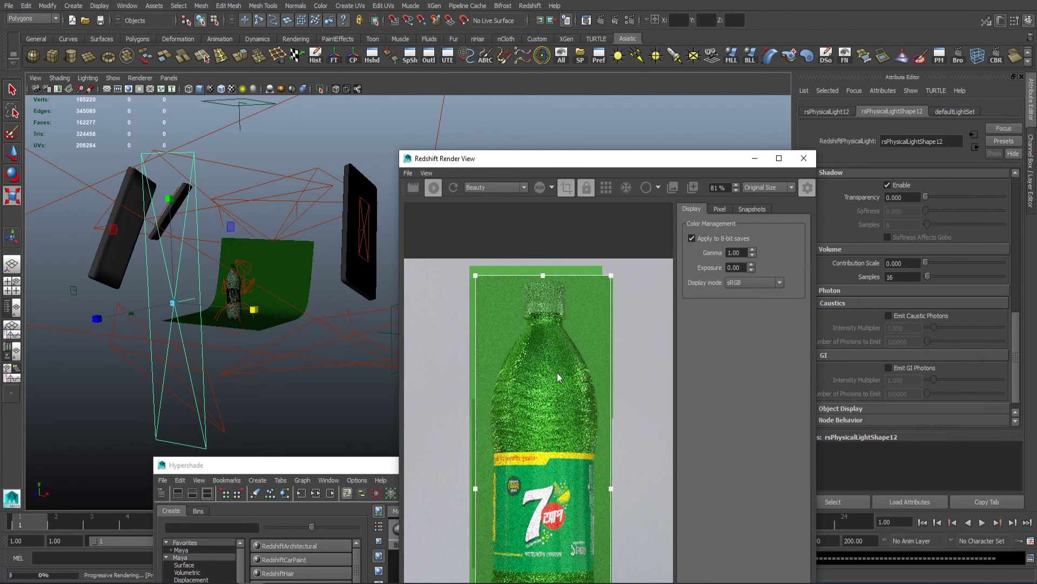
scroll(491, 370, "up", 3)
middle_click_drag(516, 349, 518, 378)
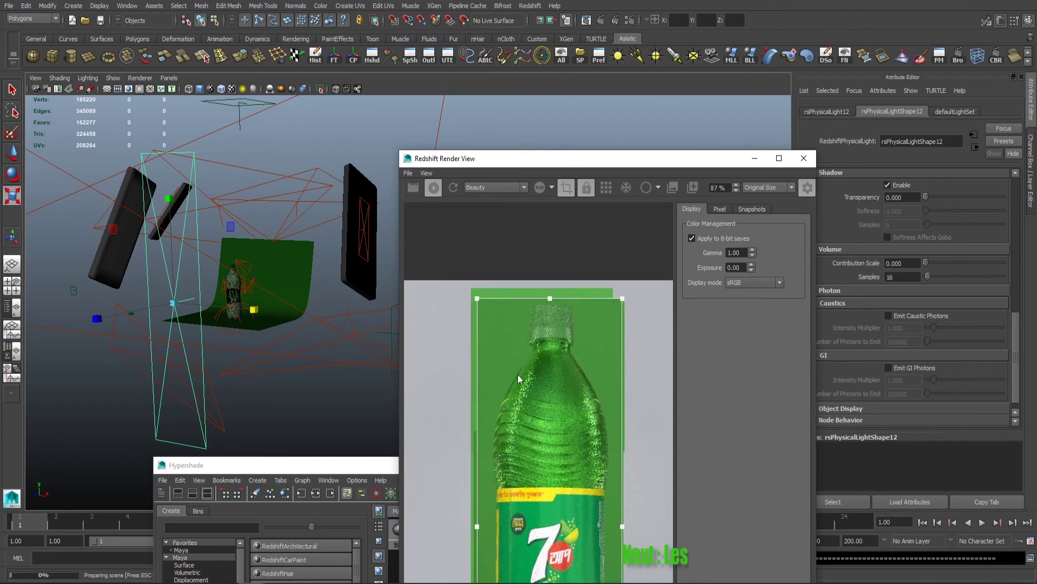
scroll(269, 310, "up", 4)
scroll(276, 281, "down", 7)
Deselect the light and examine the bottle's label, base and shoulders in the progressive render.
left_click(312, 182)
left_click_drag(312, 182, 343, 201, "alt")
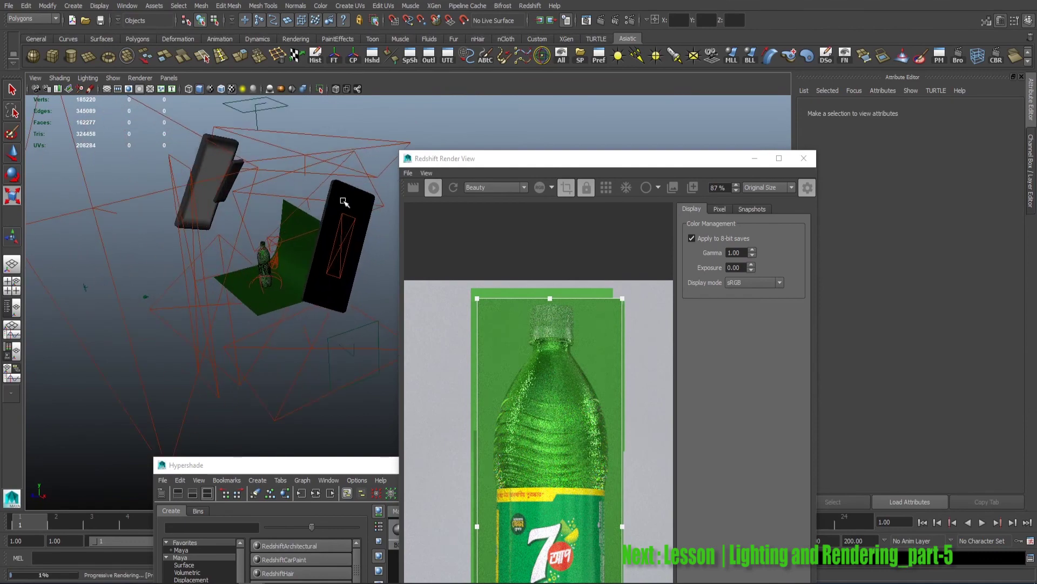
middle_click_drag(556, 468, 546, 204)
scroll(554, 348, "up", 2)
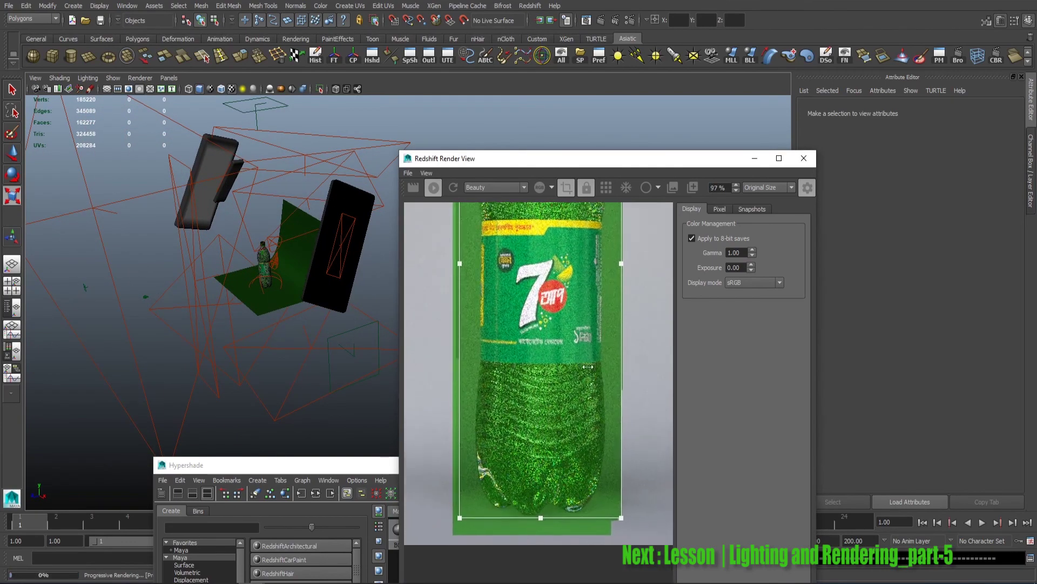
middle_click_drag(554, 348, 553, 436)
right_click_drag(194, 262, 315, 380, "alt")
left_click_drag(315, 379, 373, 357, "alt")
middle_click_drag(528, 429, 528, 559)
scroll(533, 332, "down", 1)
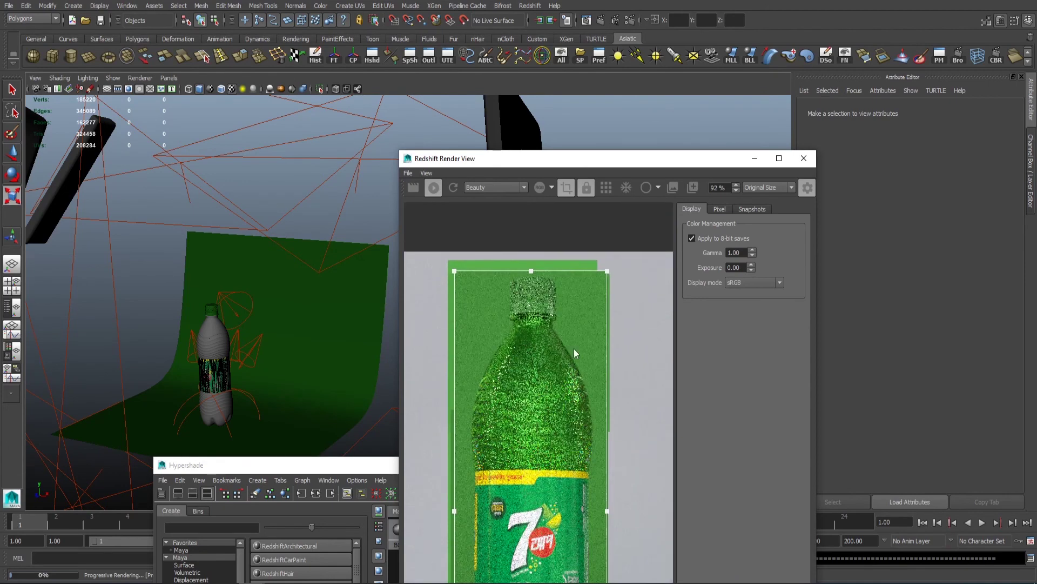
scroll(317, 292, "down", 3)
Stop the interactive render and turn off the render region.
left_click(438, 194)
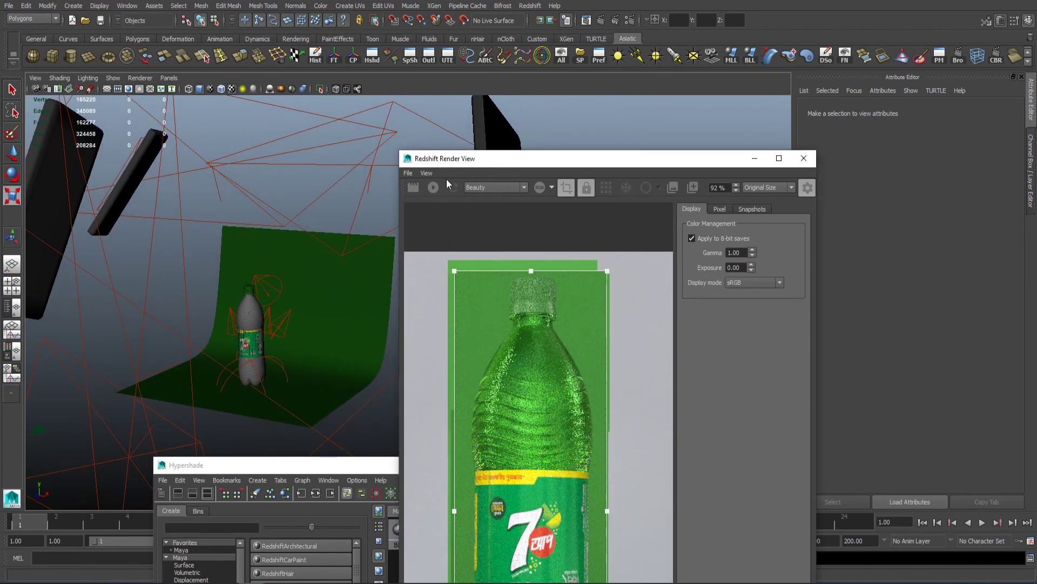
left_click_drag(458, 162, 625, 188)
scroll(377, 198, "down", 2)
middle_click_drag(377, 198, 368, 194, "alt")
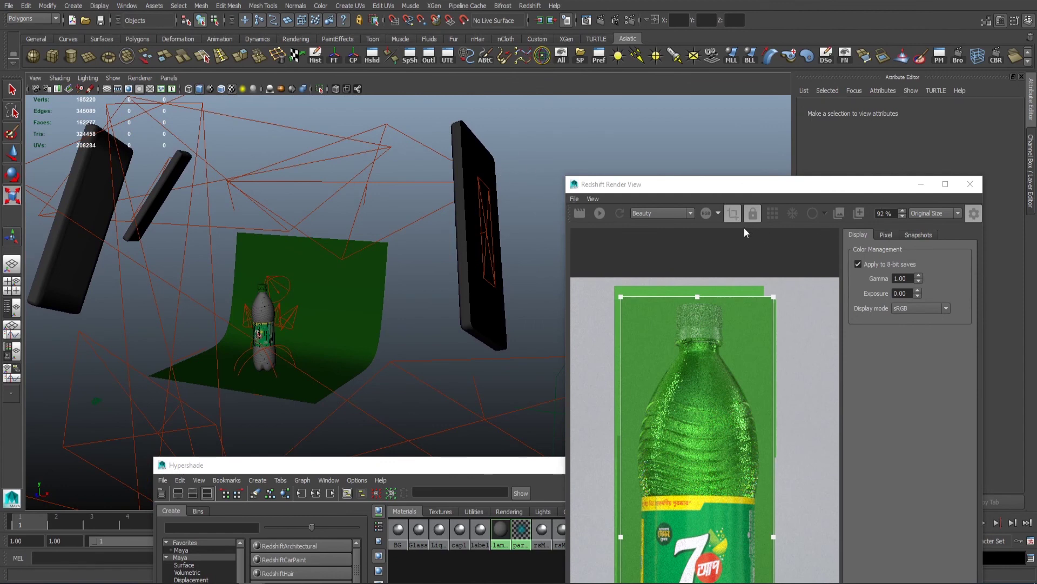
left_click(736, 216)
left_click_drag(705, 186, 615, 119)
right_click_drag(232, 254, 324, 270, "alt")
middle_click_drag(325, 270, 379, 200, "alt")
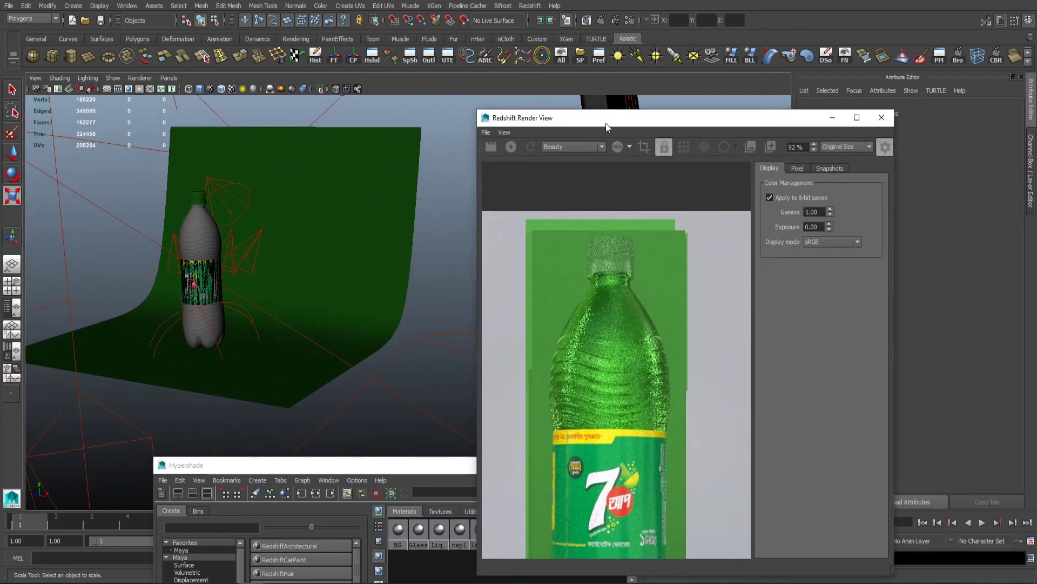
left_click_drag(607, 124, 569, 372)
left_click_drag(302, 464, 283, 437)
left_click_drag(283, 437, 342, 263)
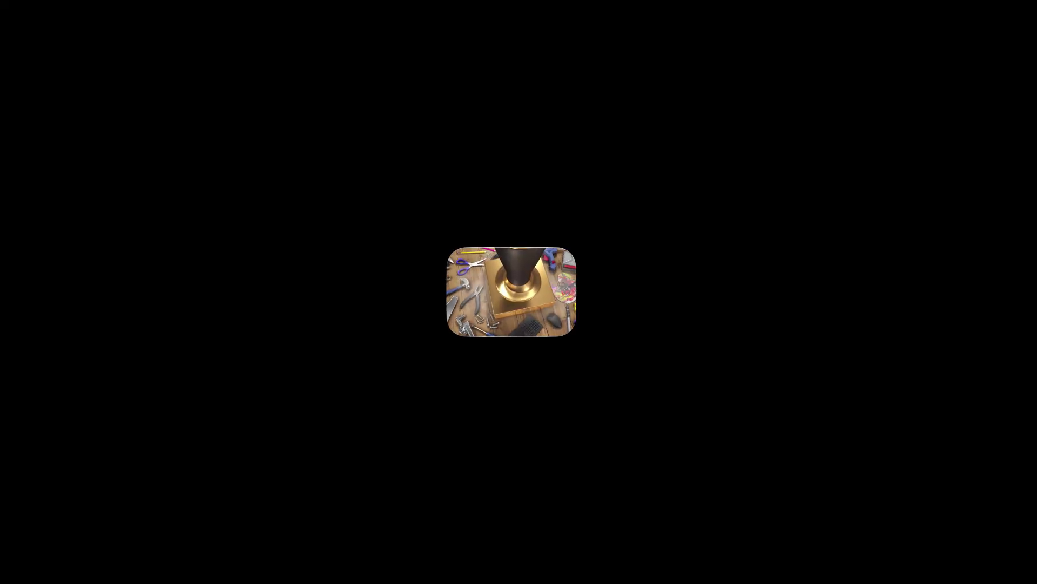